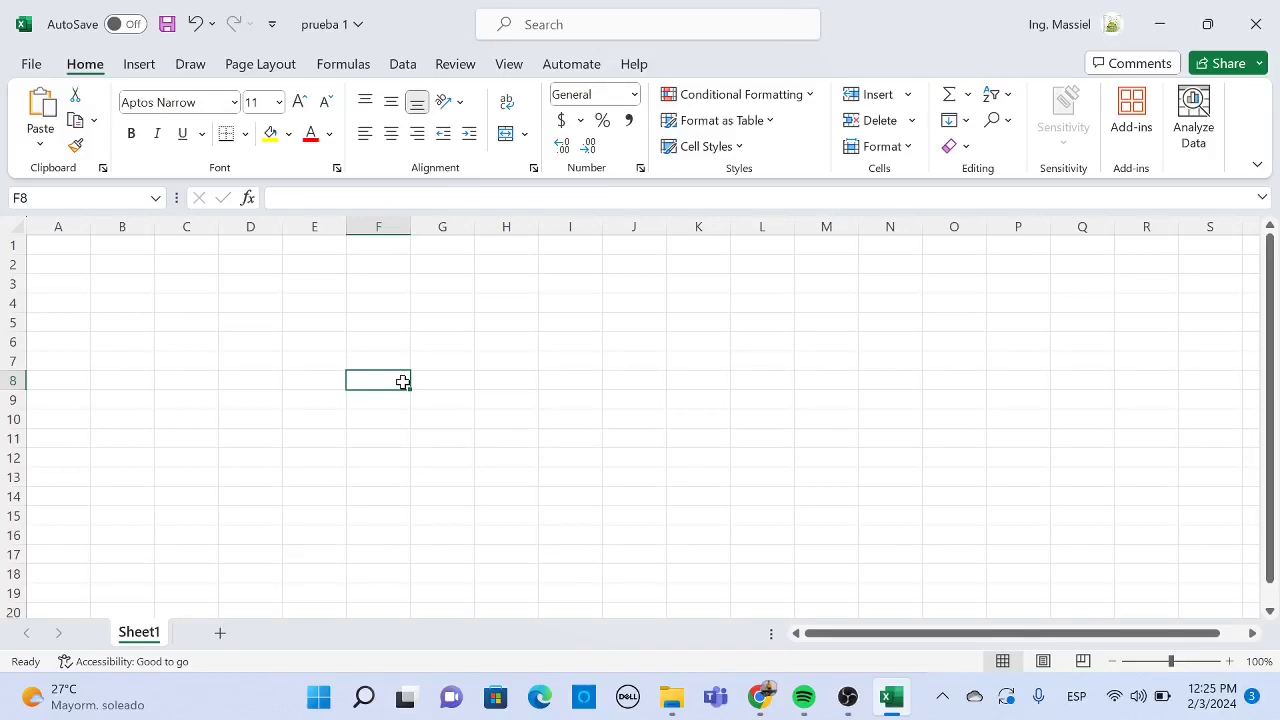
- Walk across row 5 from F5 to I5 to mark the header span, then return to F5
click(388, 315)
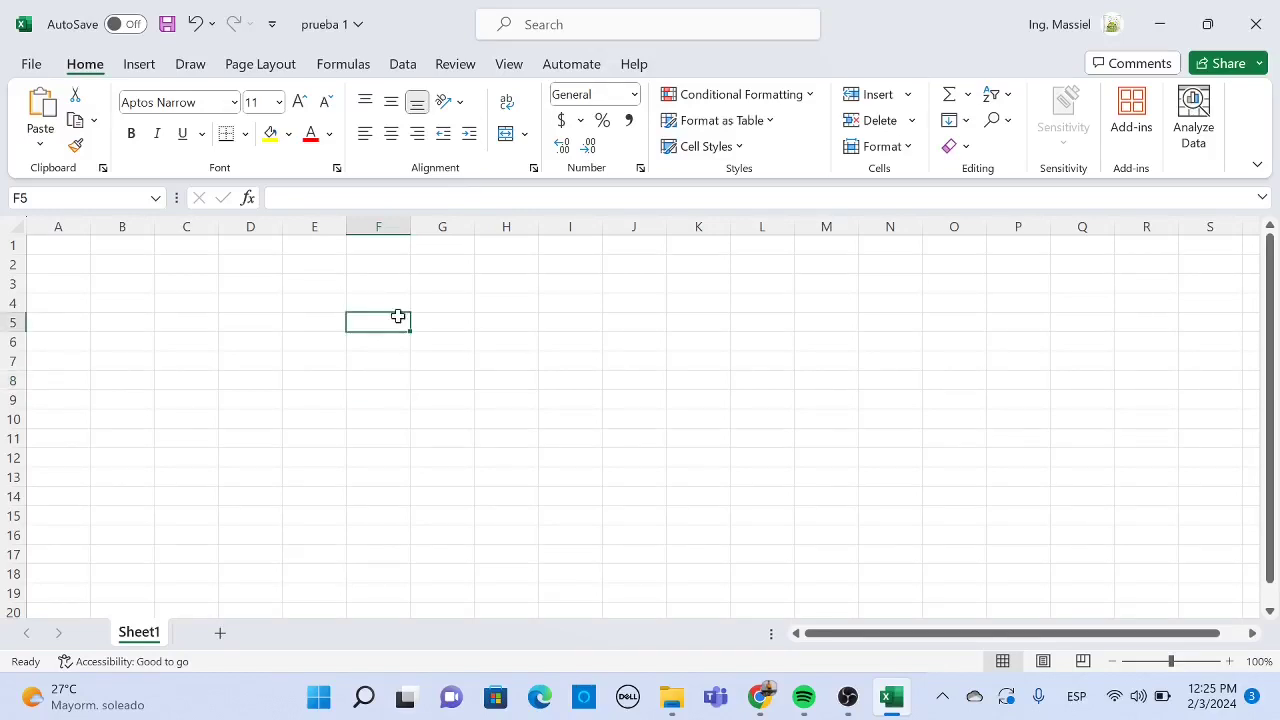
click(435, 319)
click(484, 318)
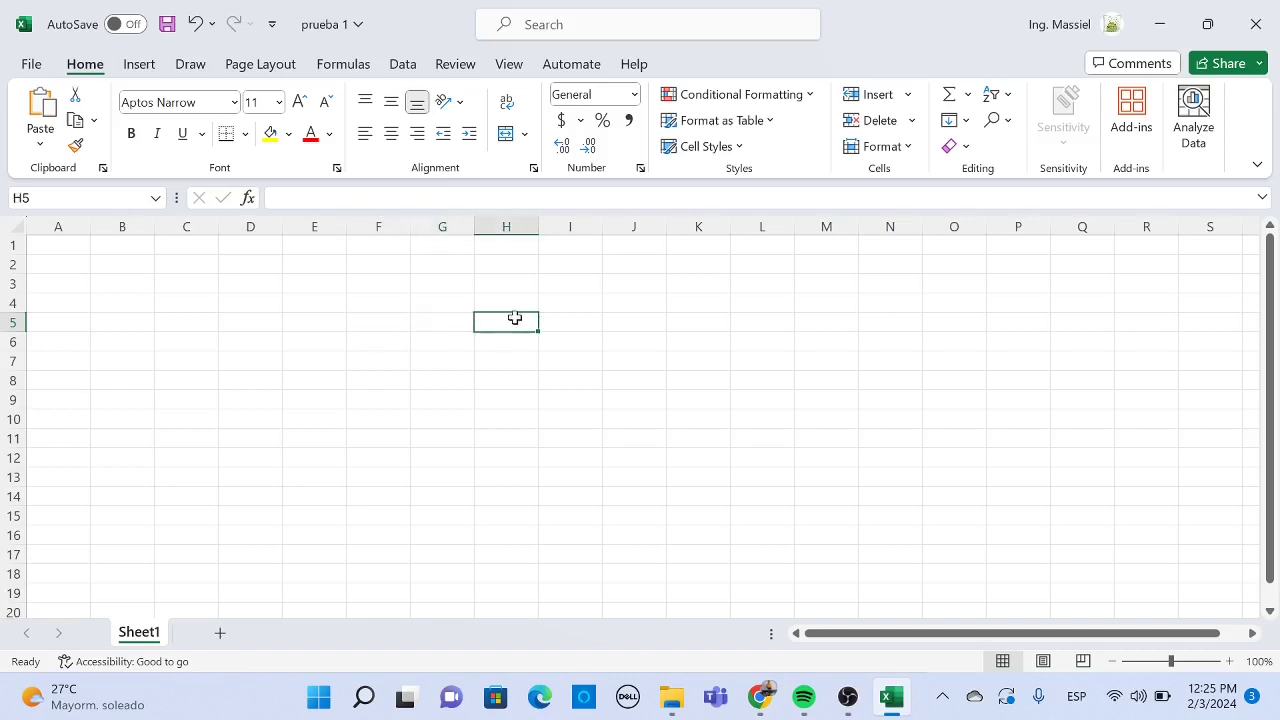
click(556, 319)
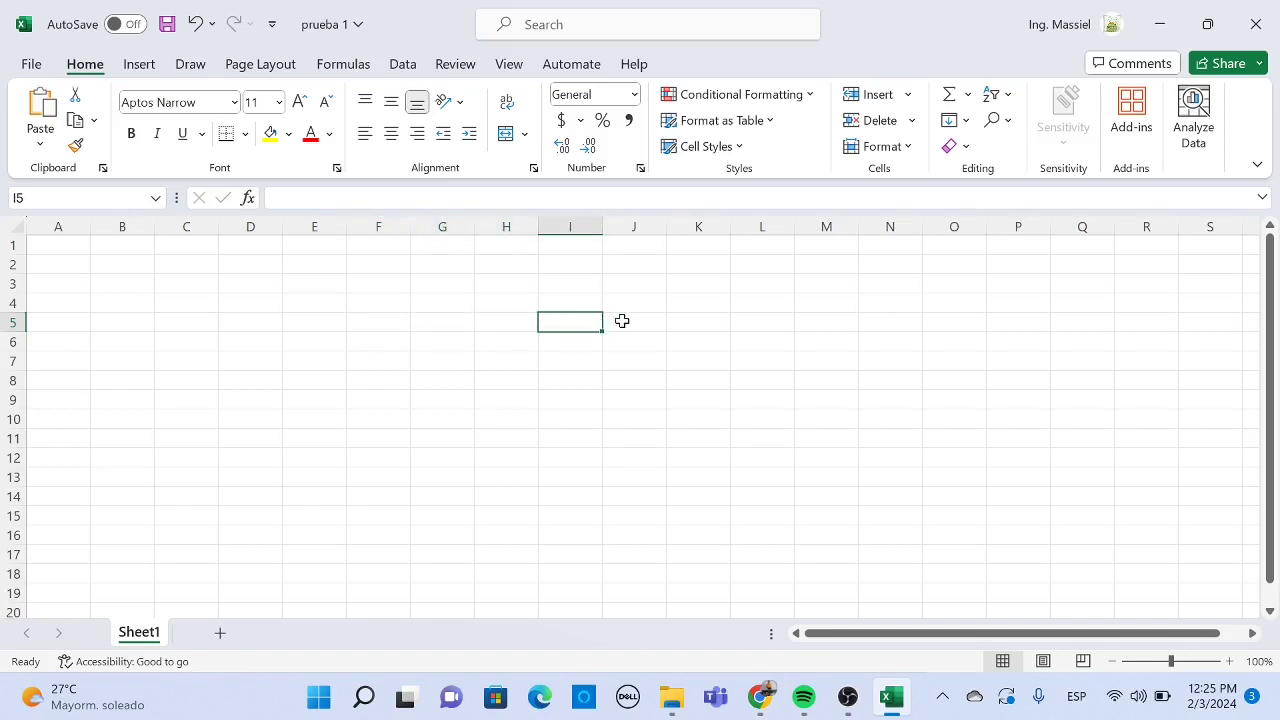
drag(620, 320, 409, 325)
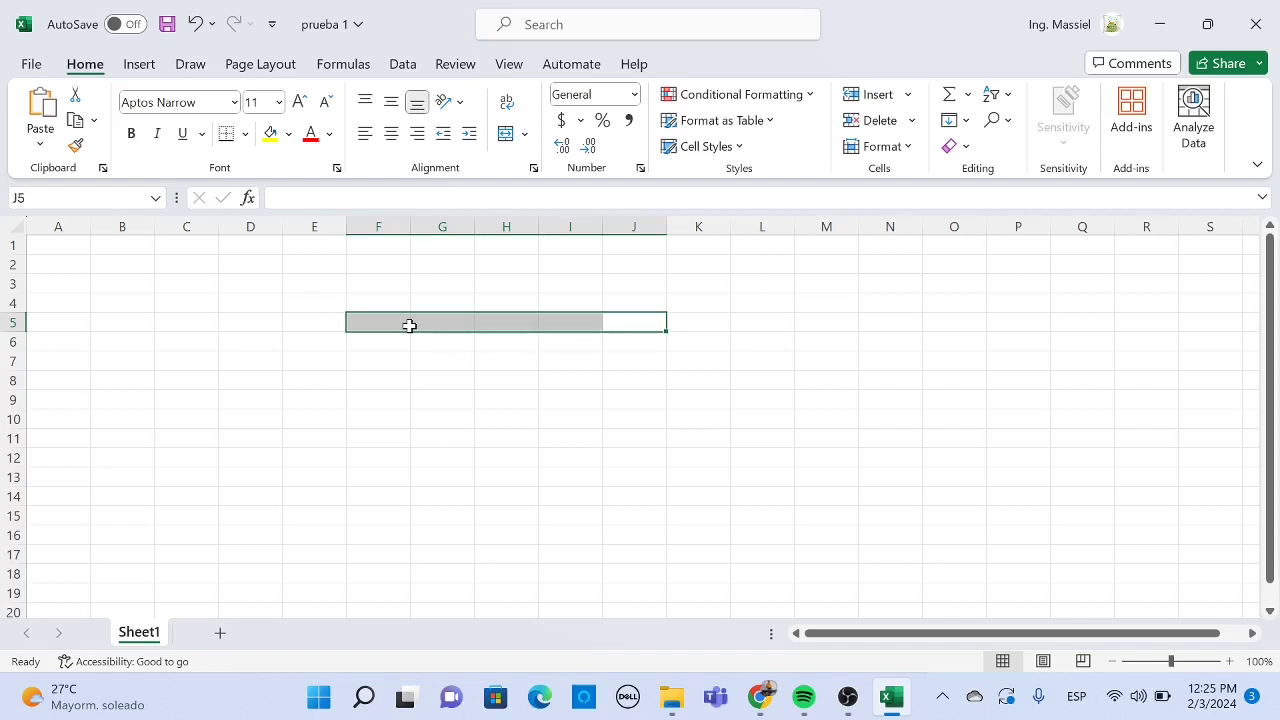
click(397, 358)
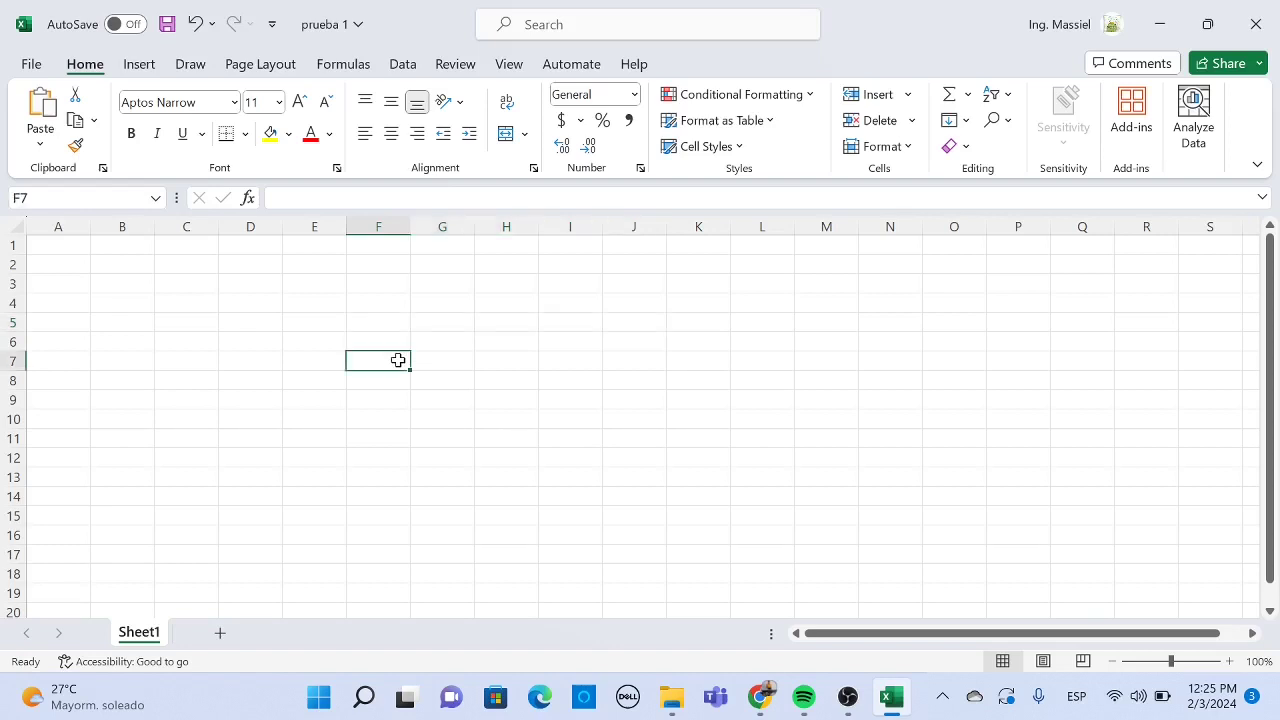
click(382, 328)
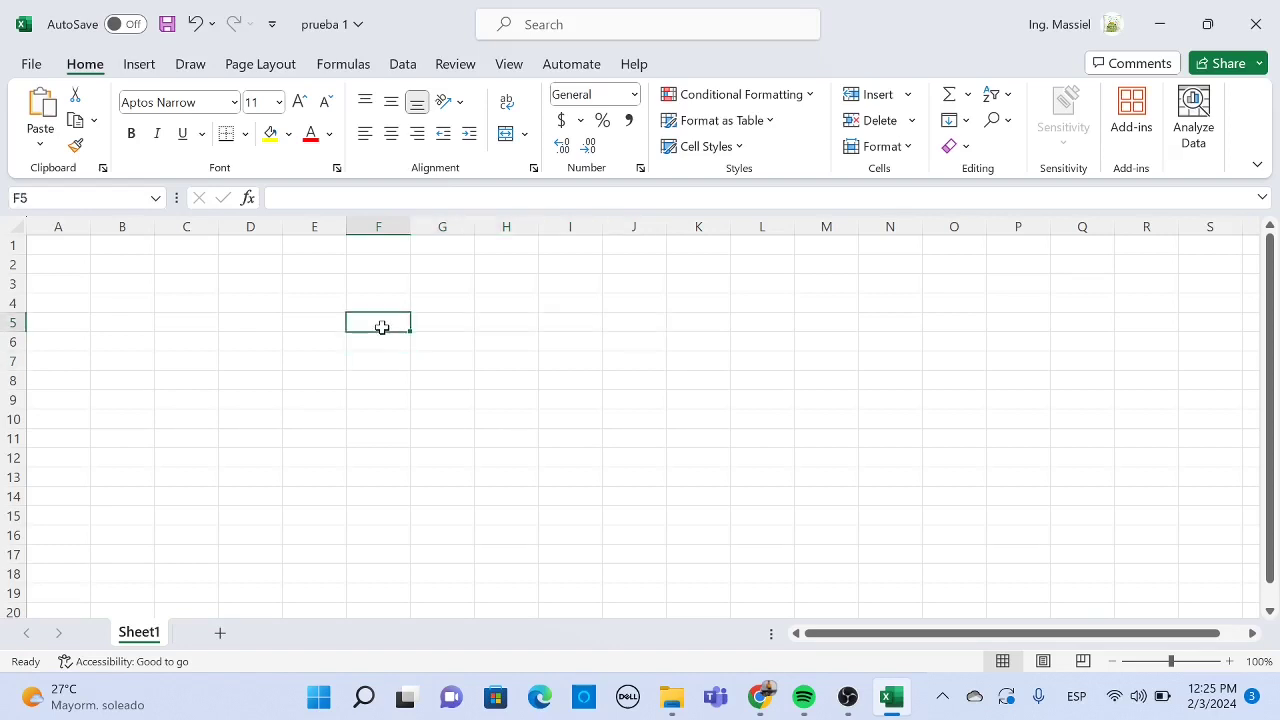
- Enter the headers Nombre, Edad, Precio and Fecha de Nacimiento in F5 through I5
text(Nomb)
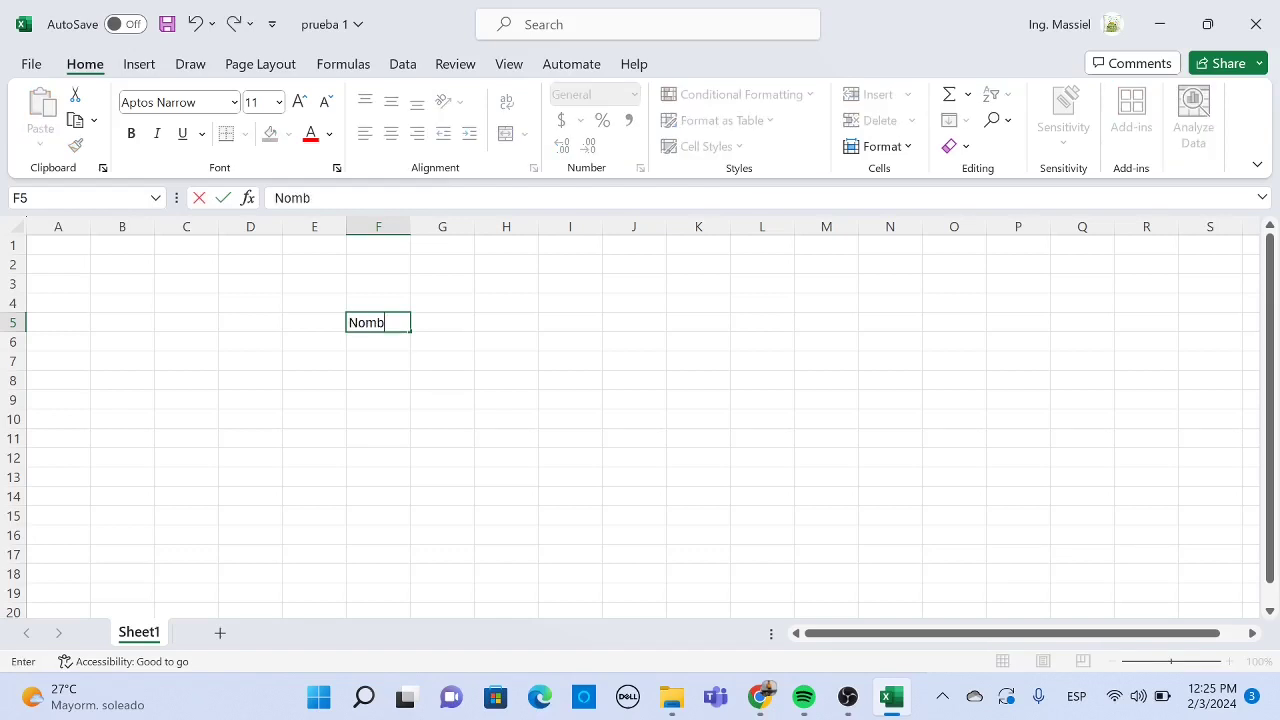
text(re)
key(Tab)
text(E)
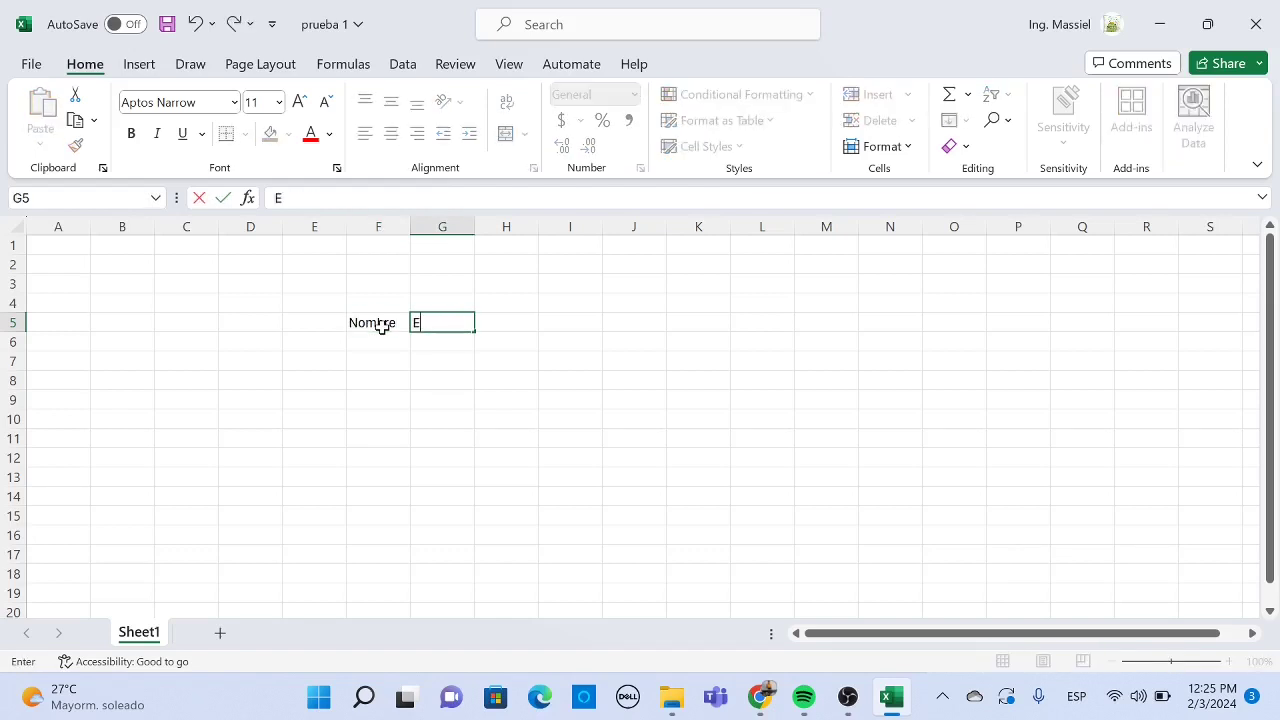
text(dad)
key(Tab)
text(P)
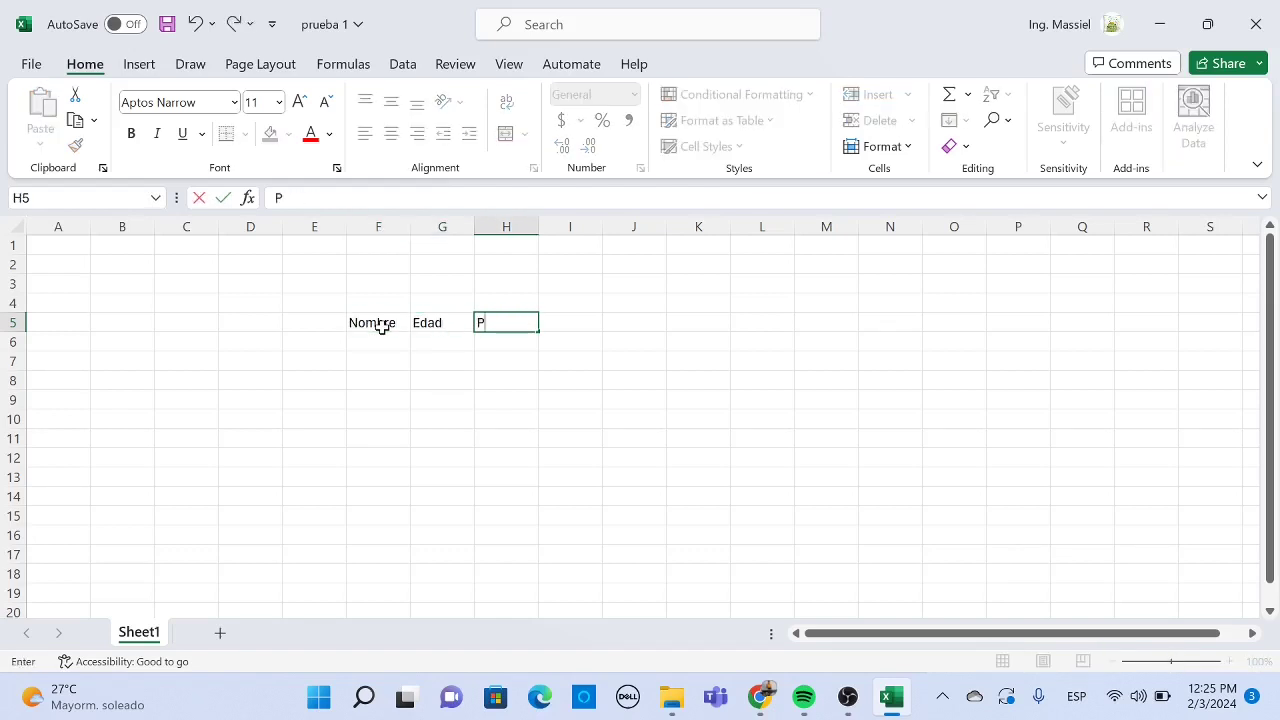
text(recio)
key(Tab)
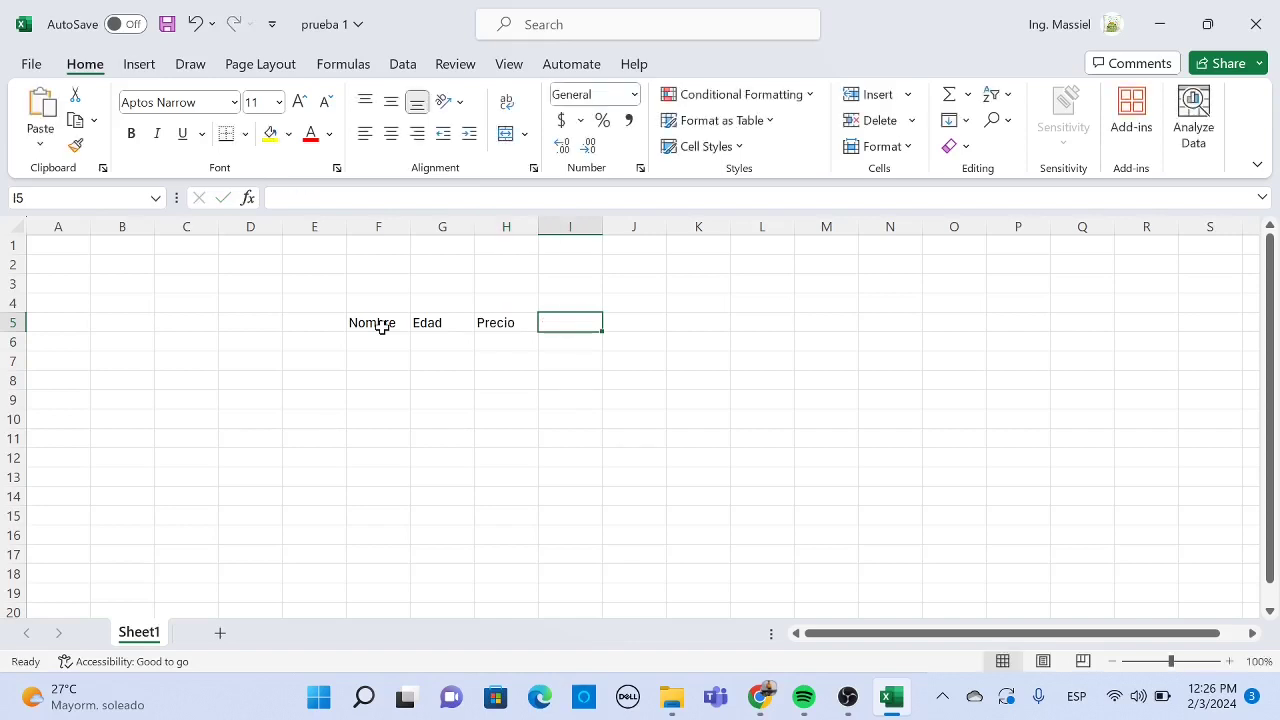
text(Fecha de N)
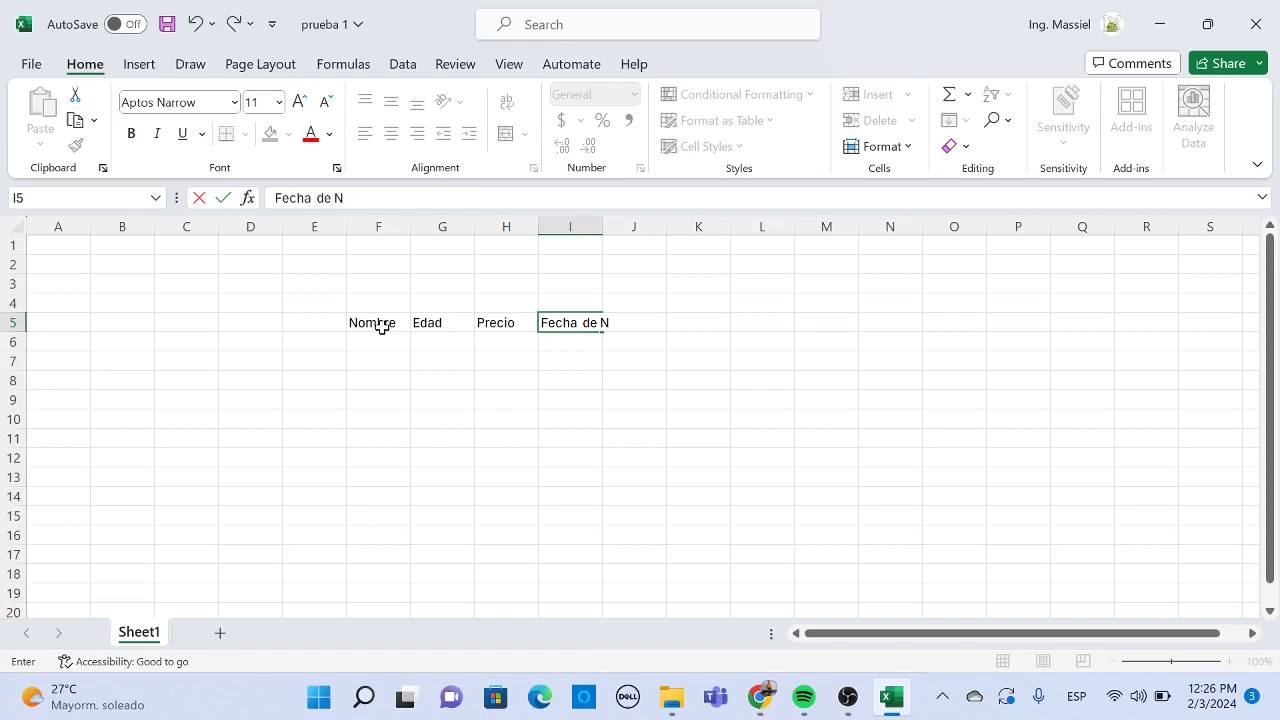
text(ime)
click(500, 425)
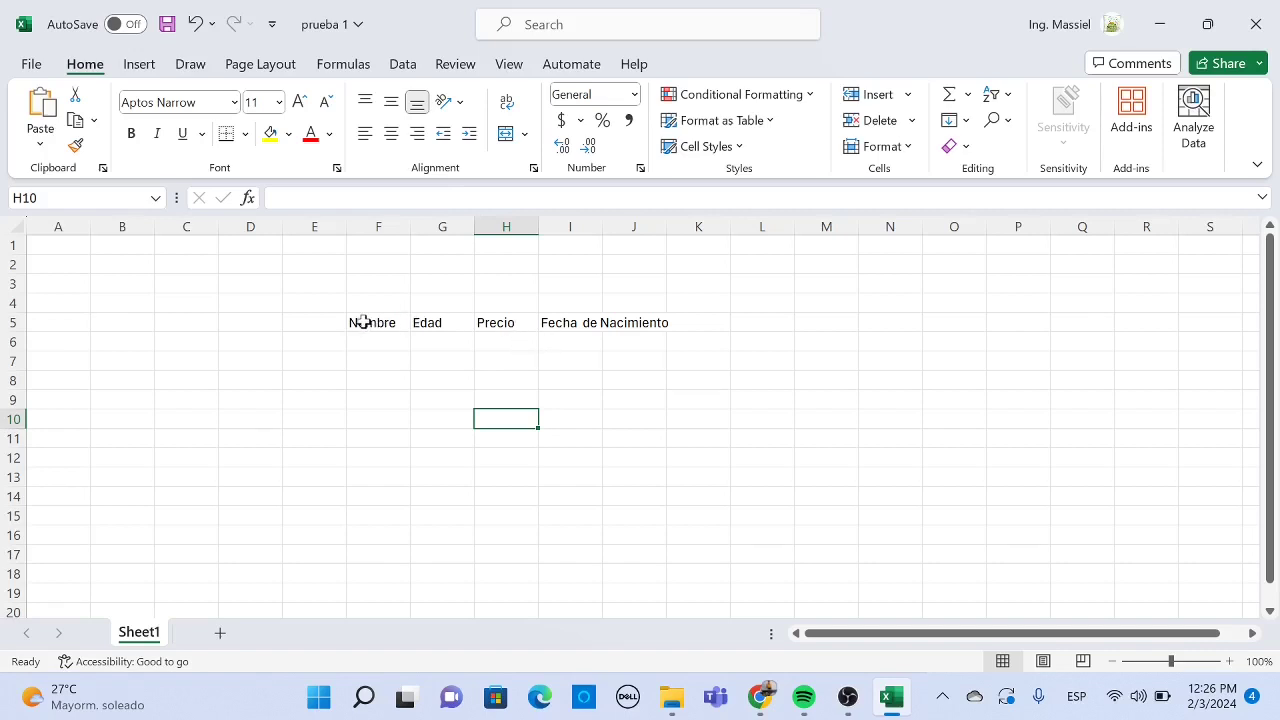
- Apply All Borders to the range F5:I10, then select the header row F5:I5
mouse_move(369, 323)
mouse_down()
mouse_move(569, 358)
mouse_move(573, 456)
mouse_up()
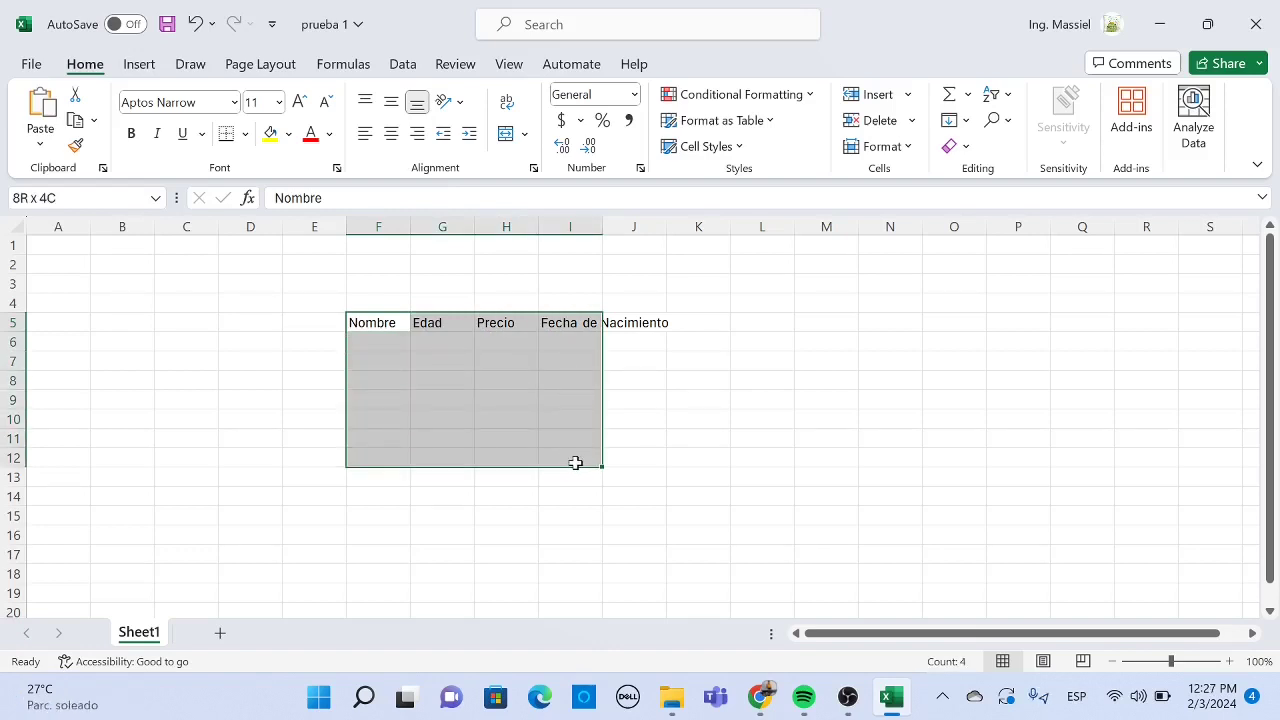
drag(575, 463, 571, 428)
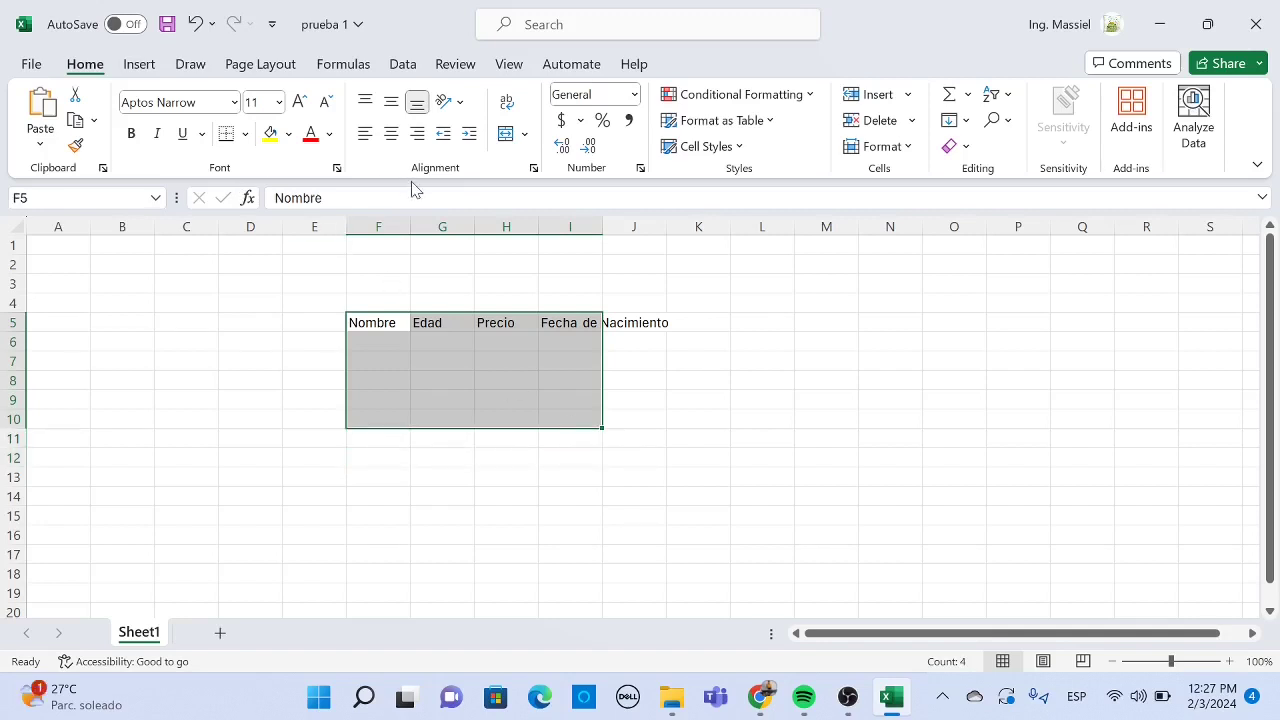
click(245, 134)
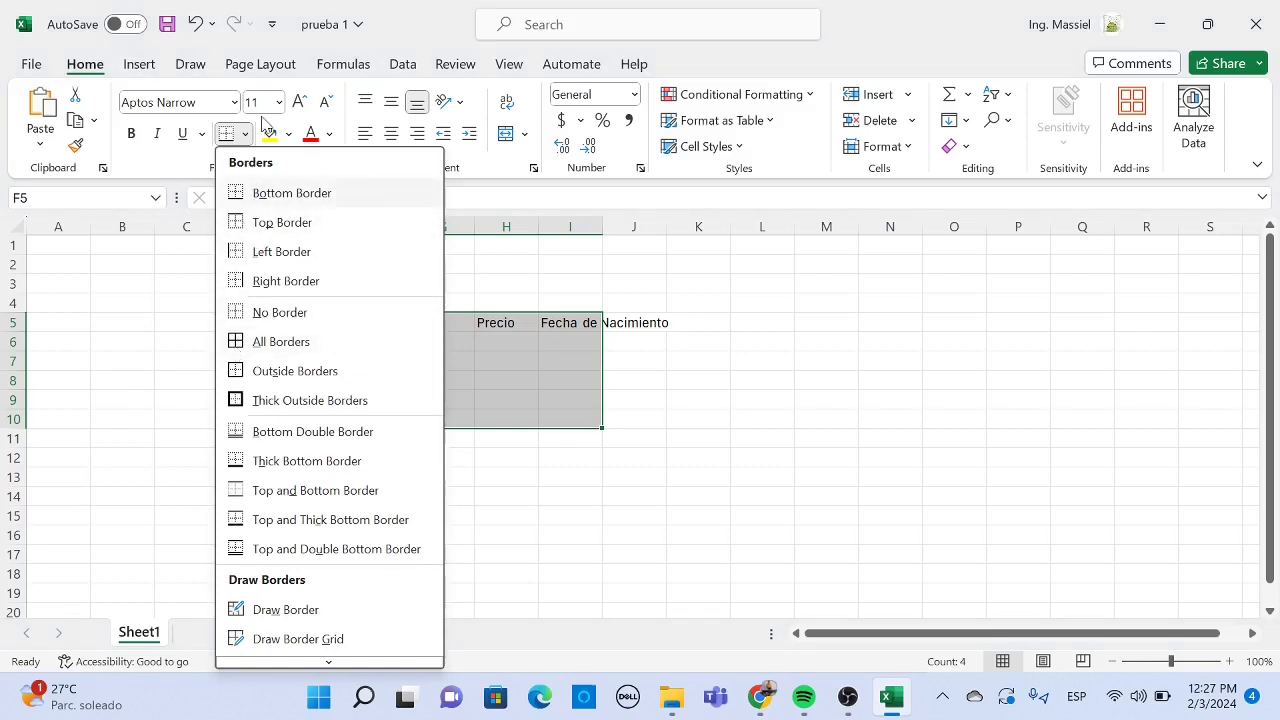
click(270, 350)
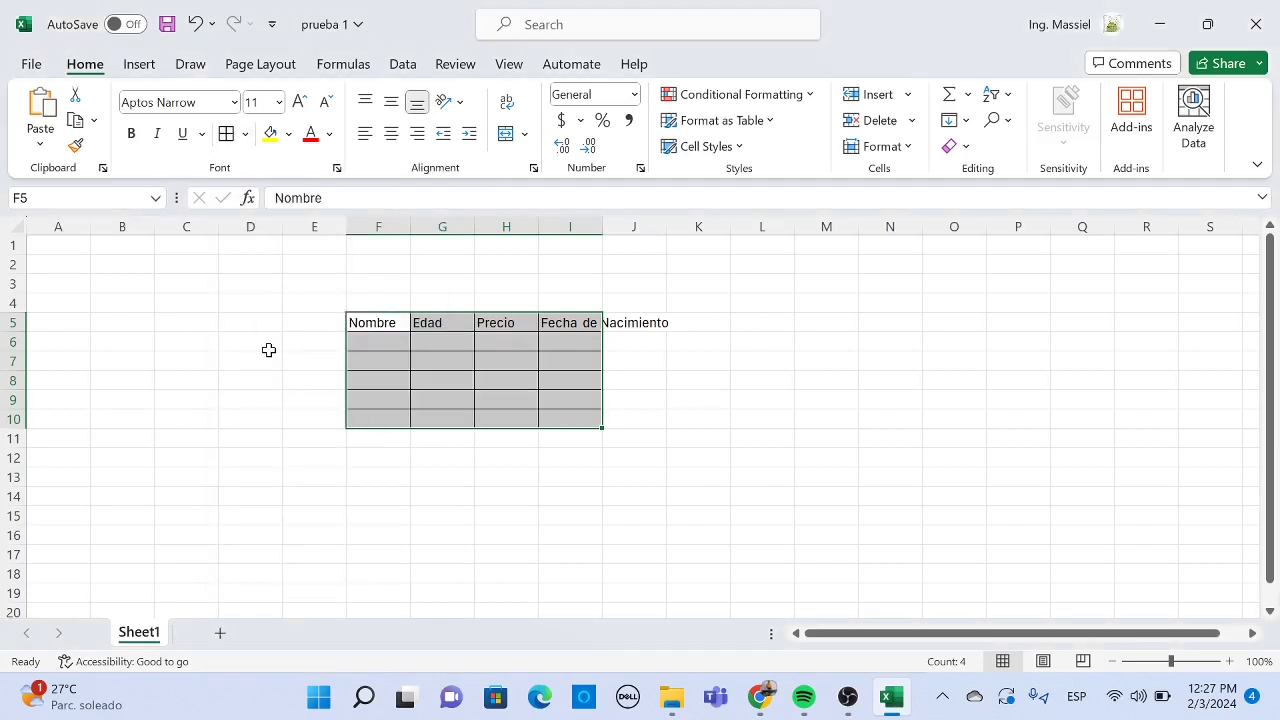
click(375, 323)
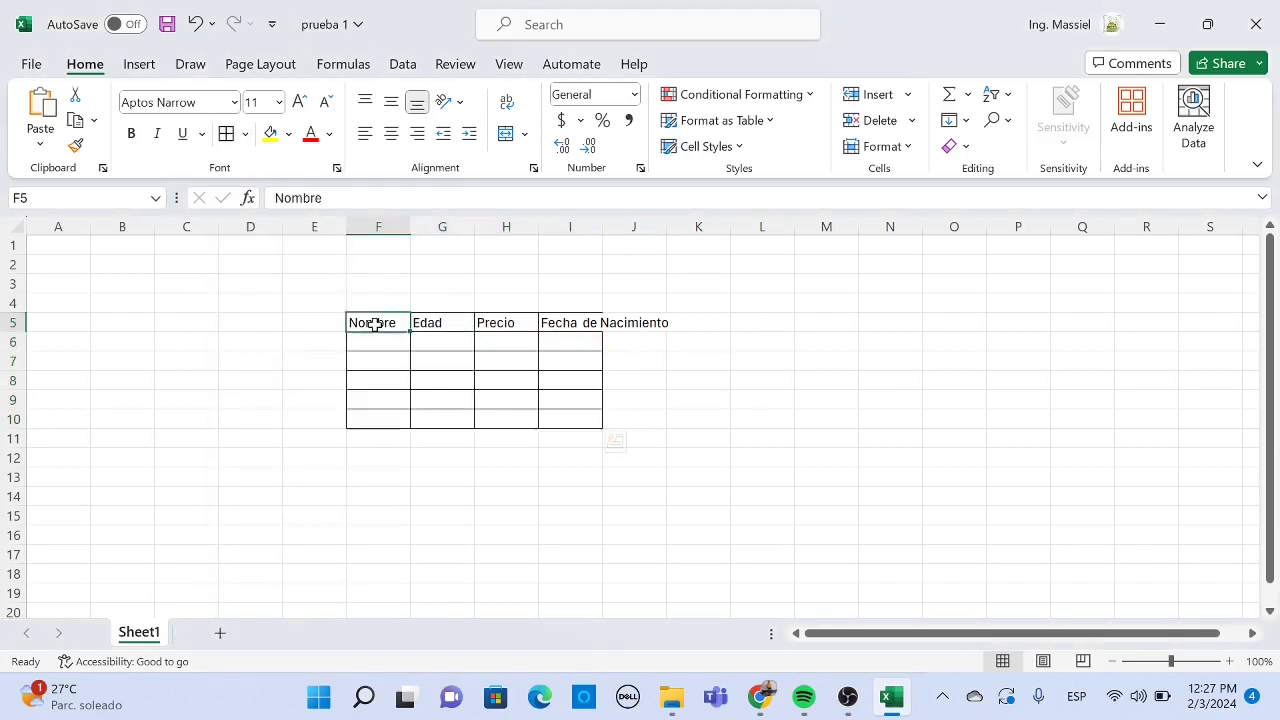
drag(406, 322, 613, 328)
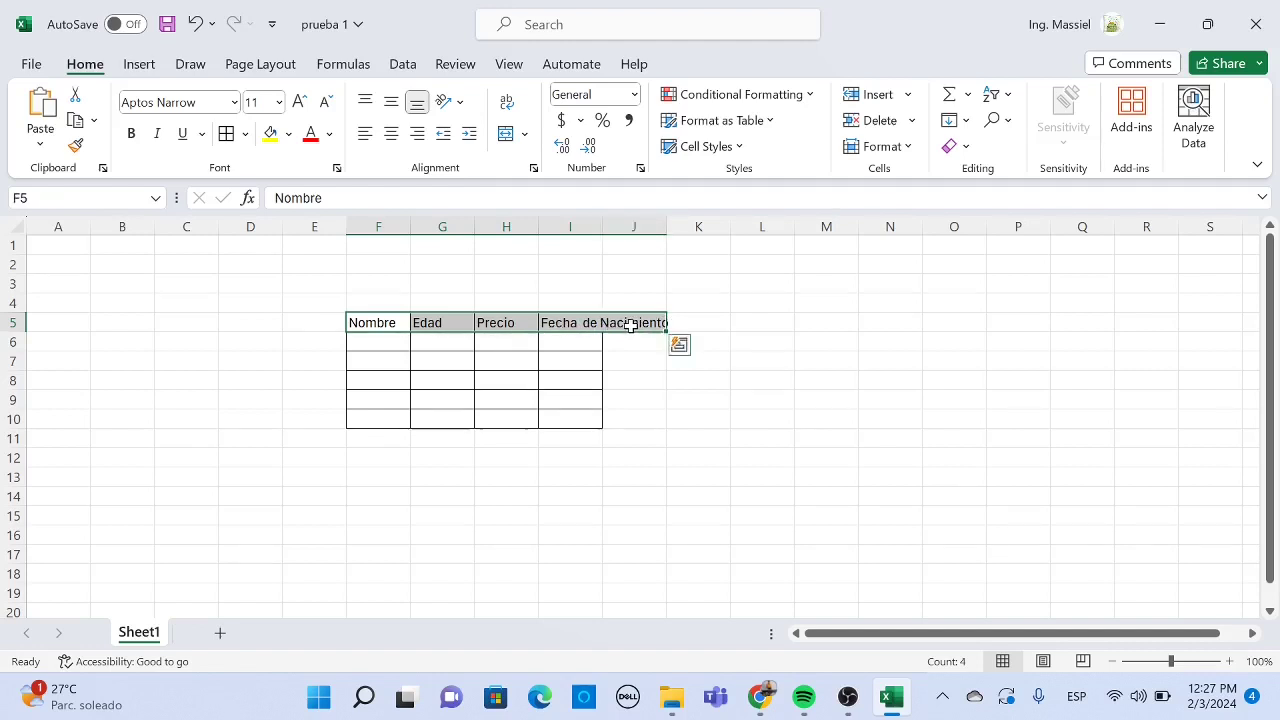
- Format the header row F5:I5 as Arial 14 bold, then select cell I5
click(234, 103)
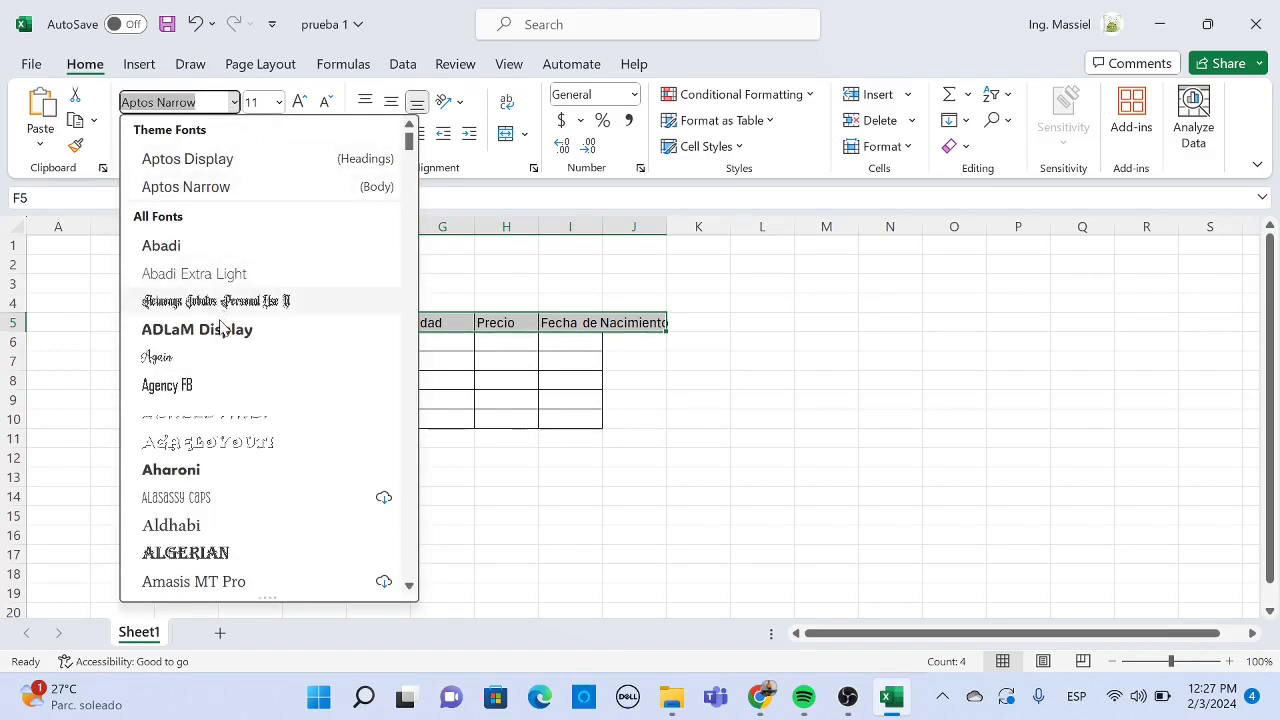
text(Ar)
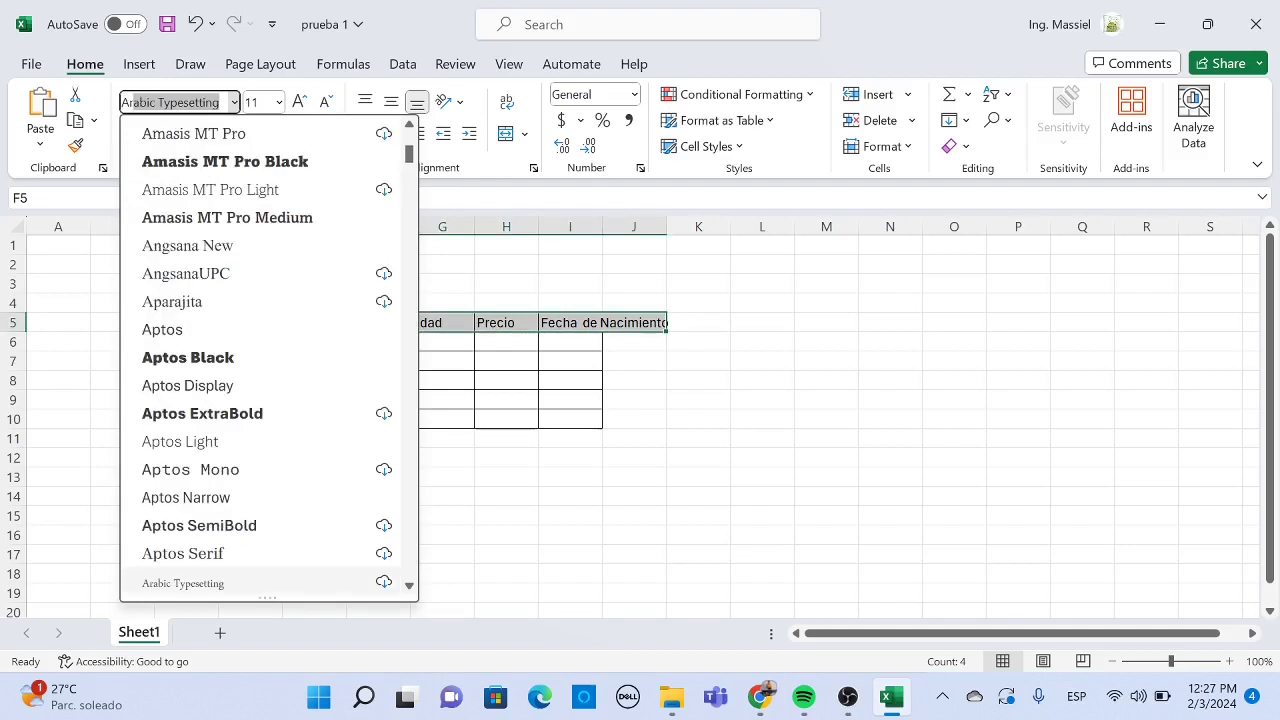
text(ial)
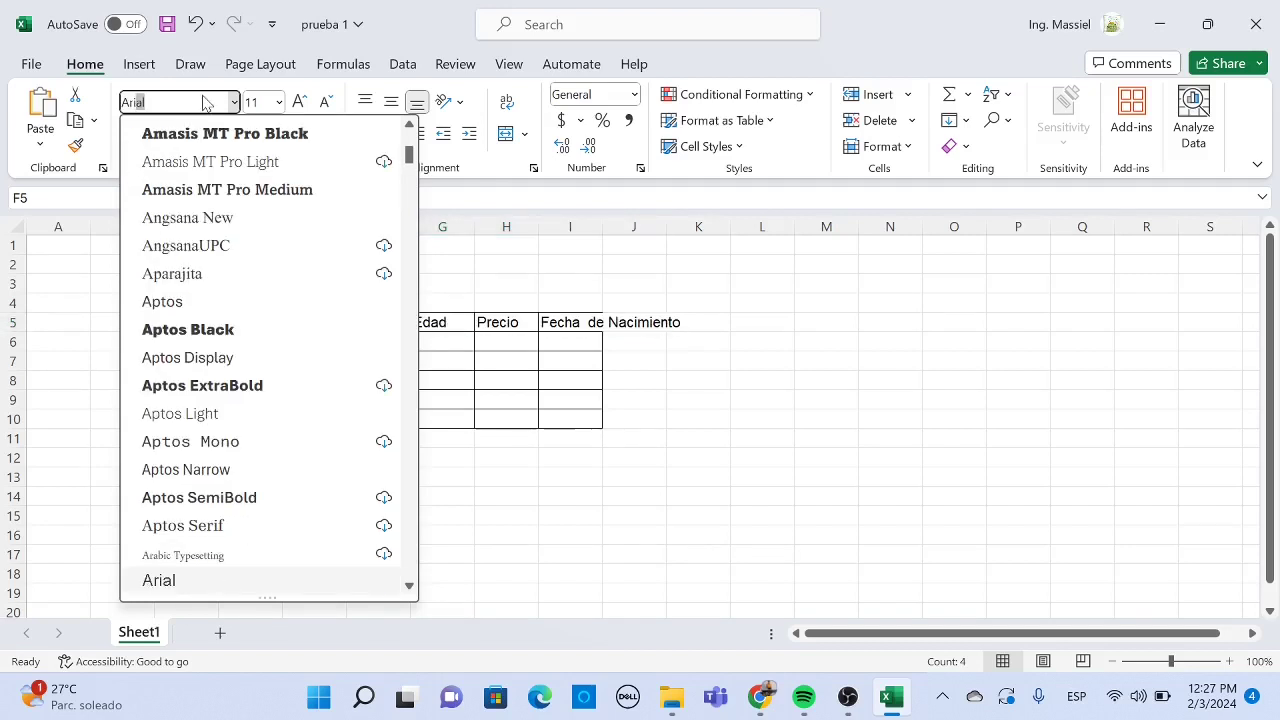
click(279, 102)
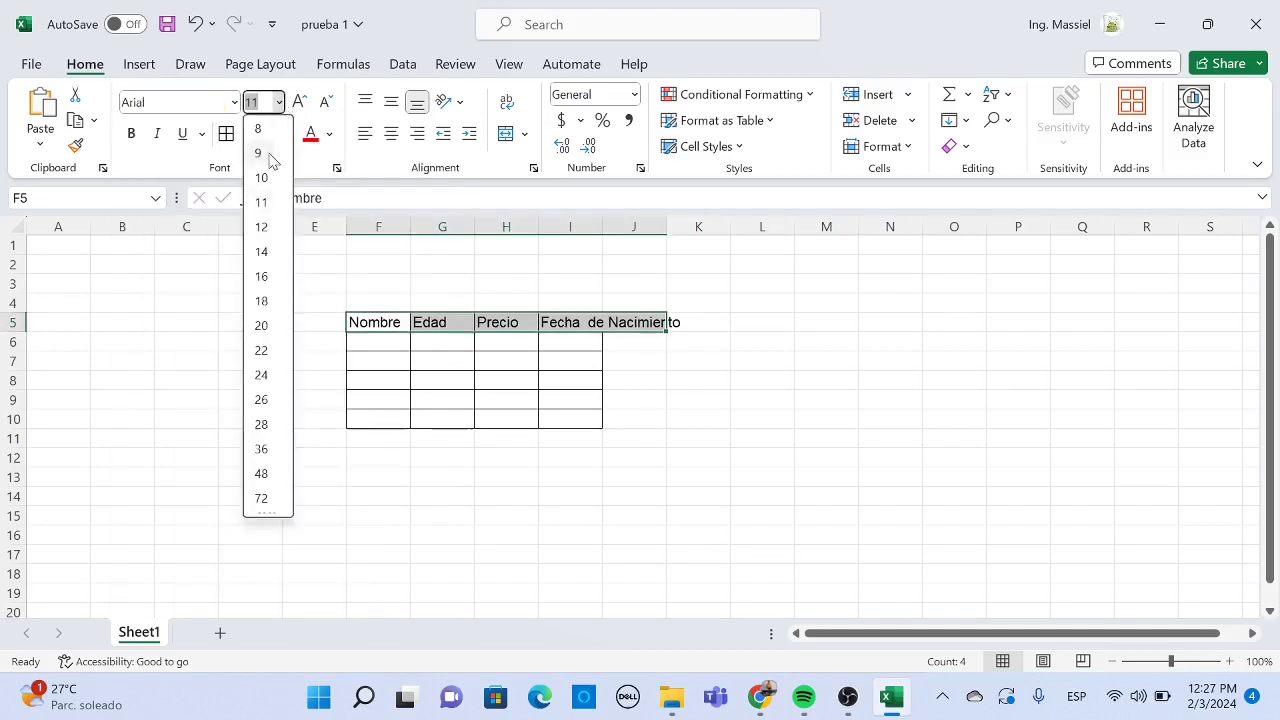
click(262, 251)
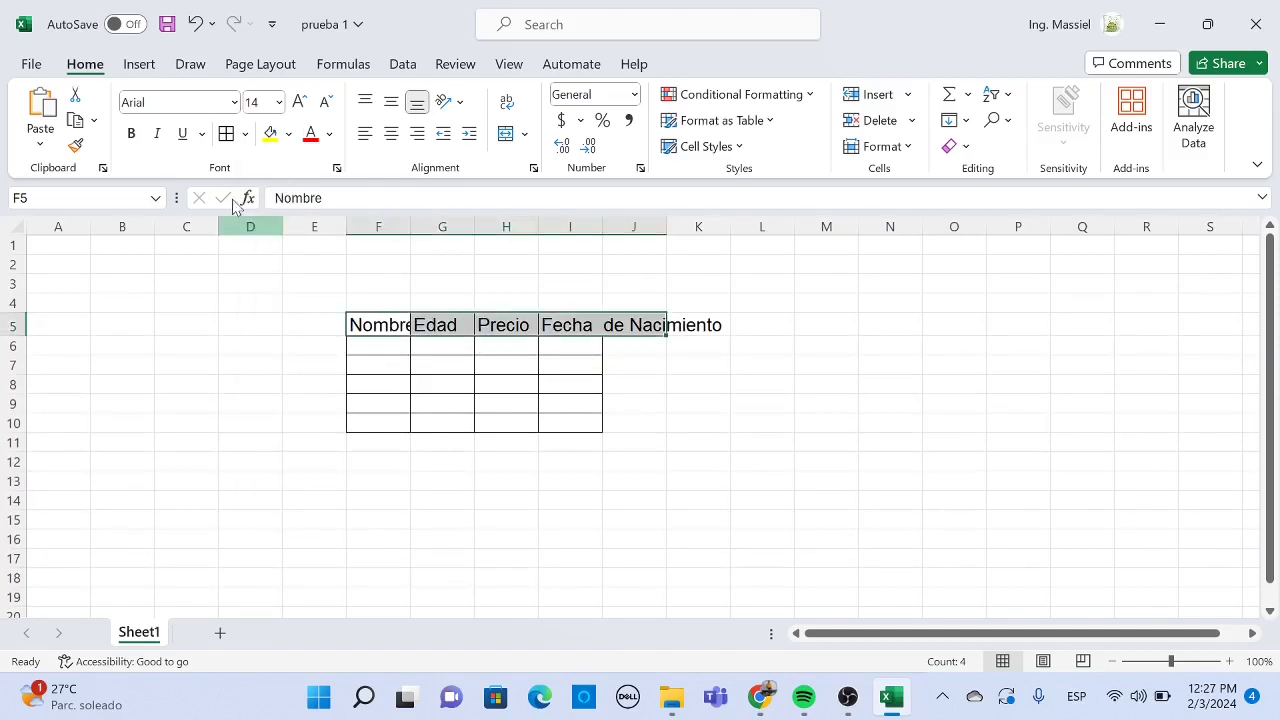
click(131, 134)
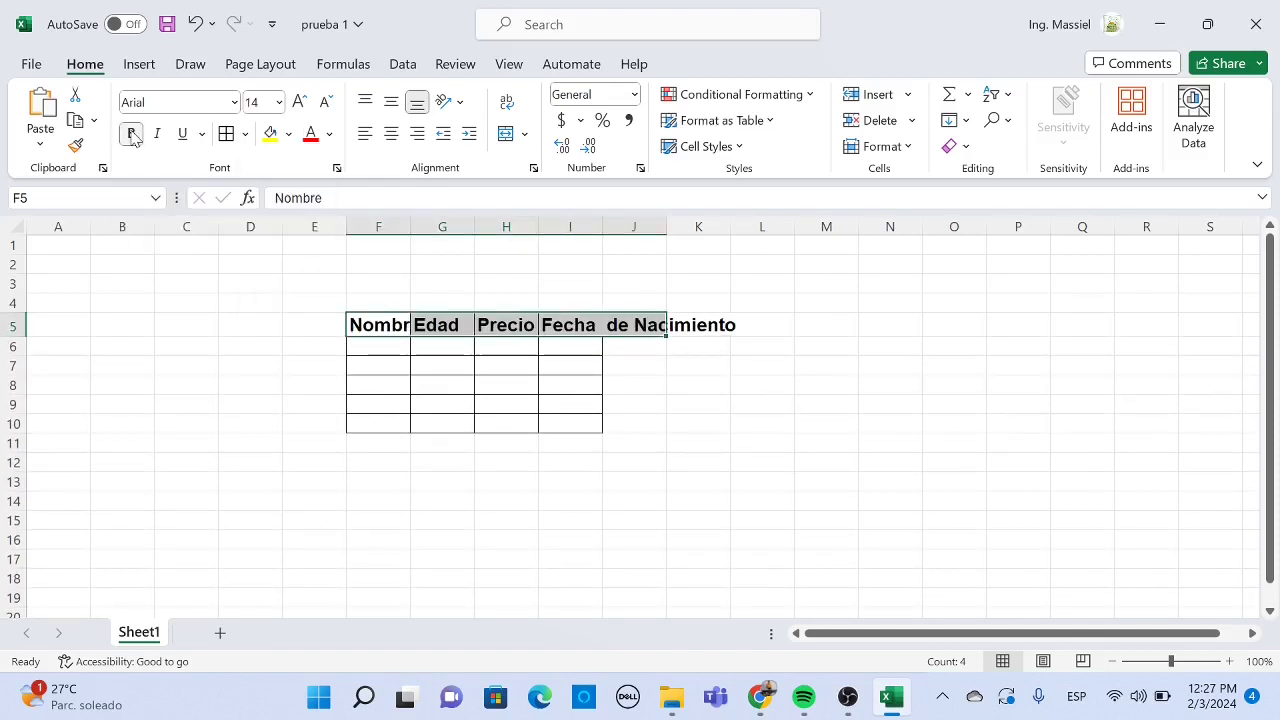
click(648, 387)
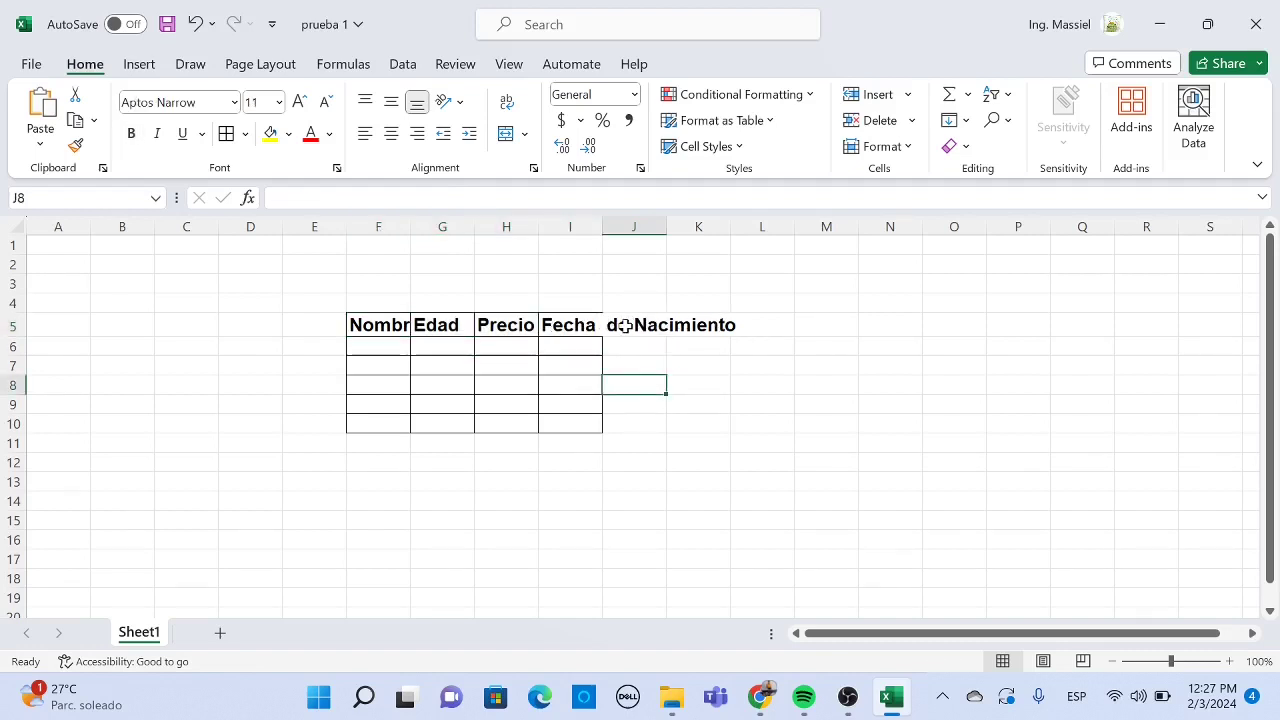
click(577, 326)
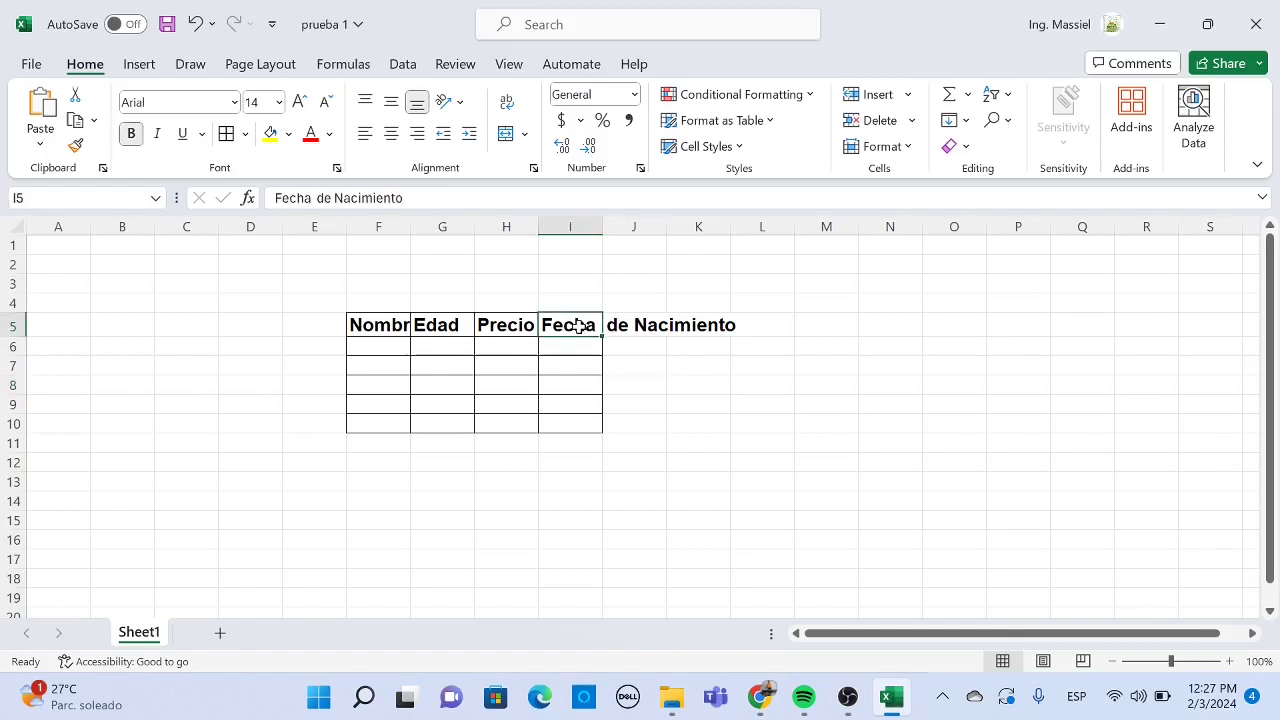
- Turn on Wrap text in Format Cells for I5 so Fecha de Nacimiento wraps
right_click(577, 326)
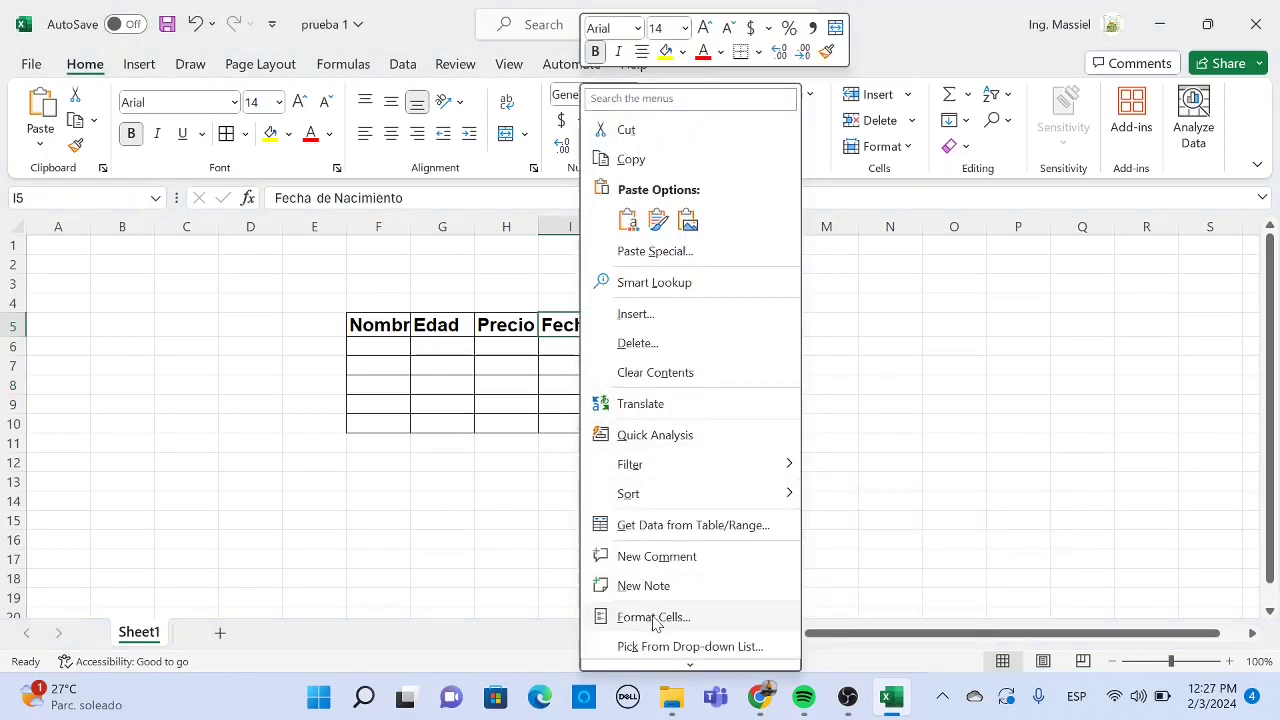
click(655, 619)
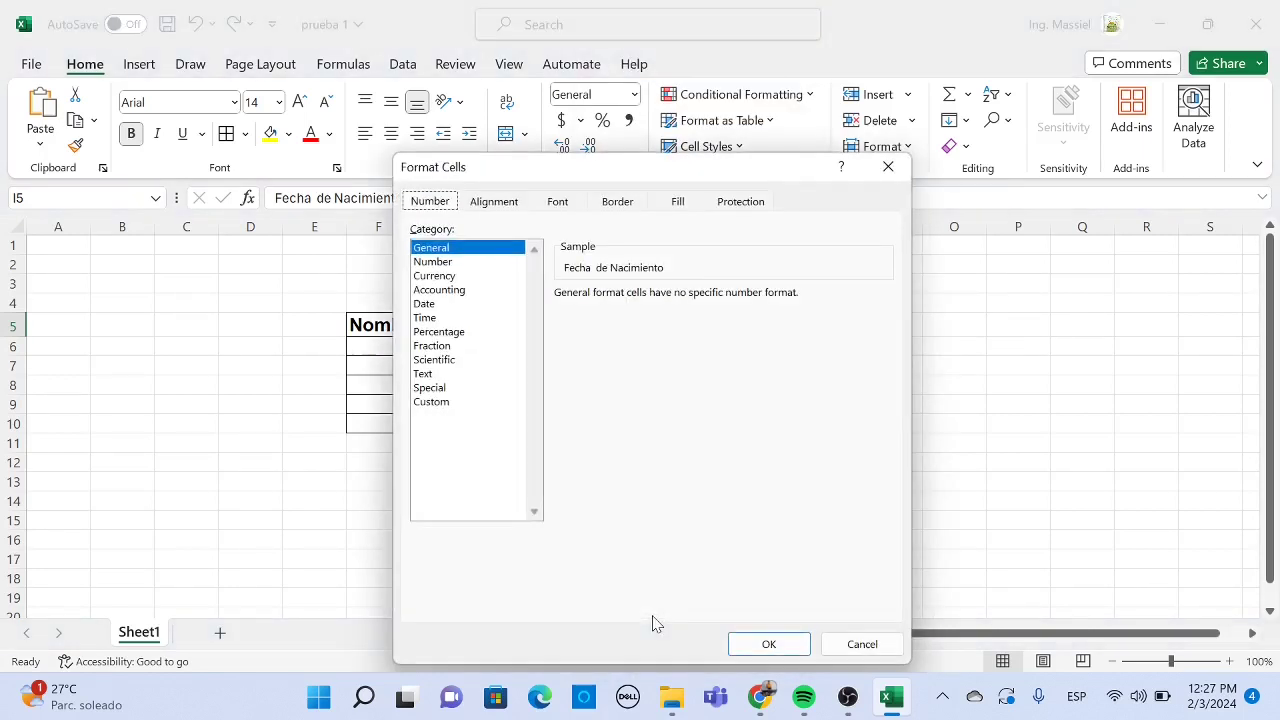
click(506, 210)
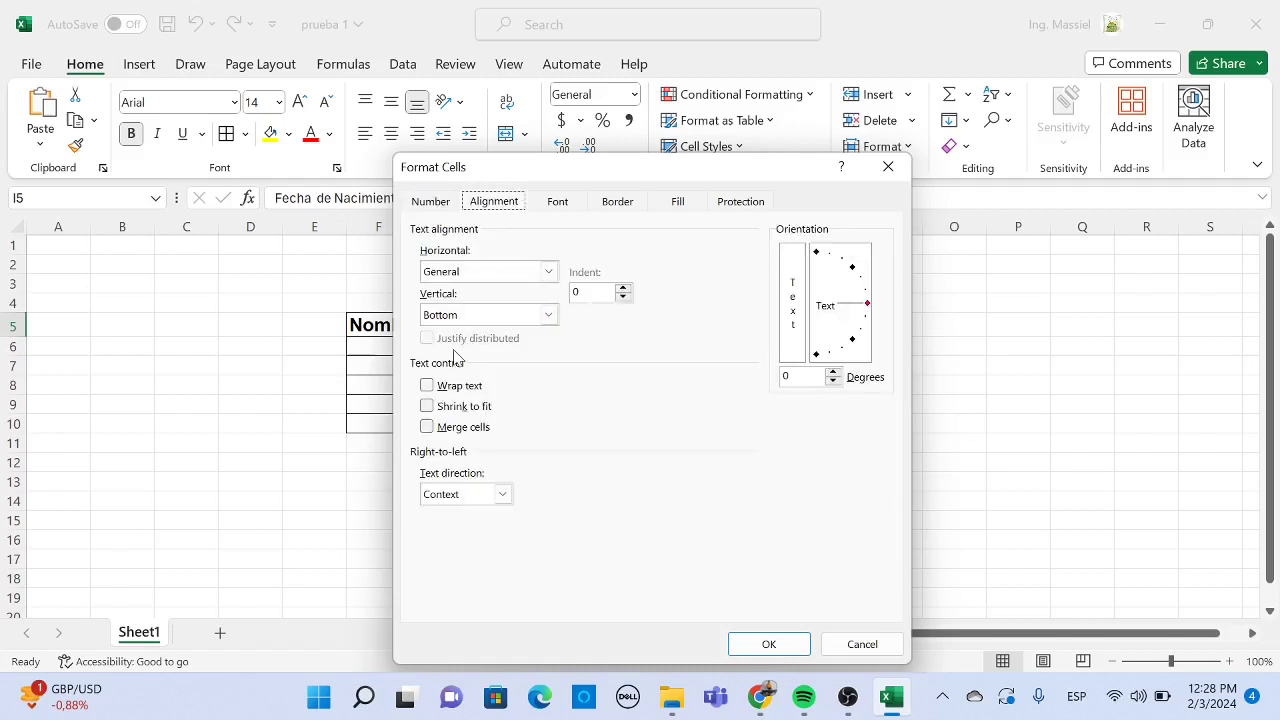
click(426, 388)
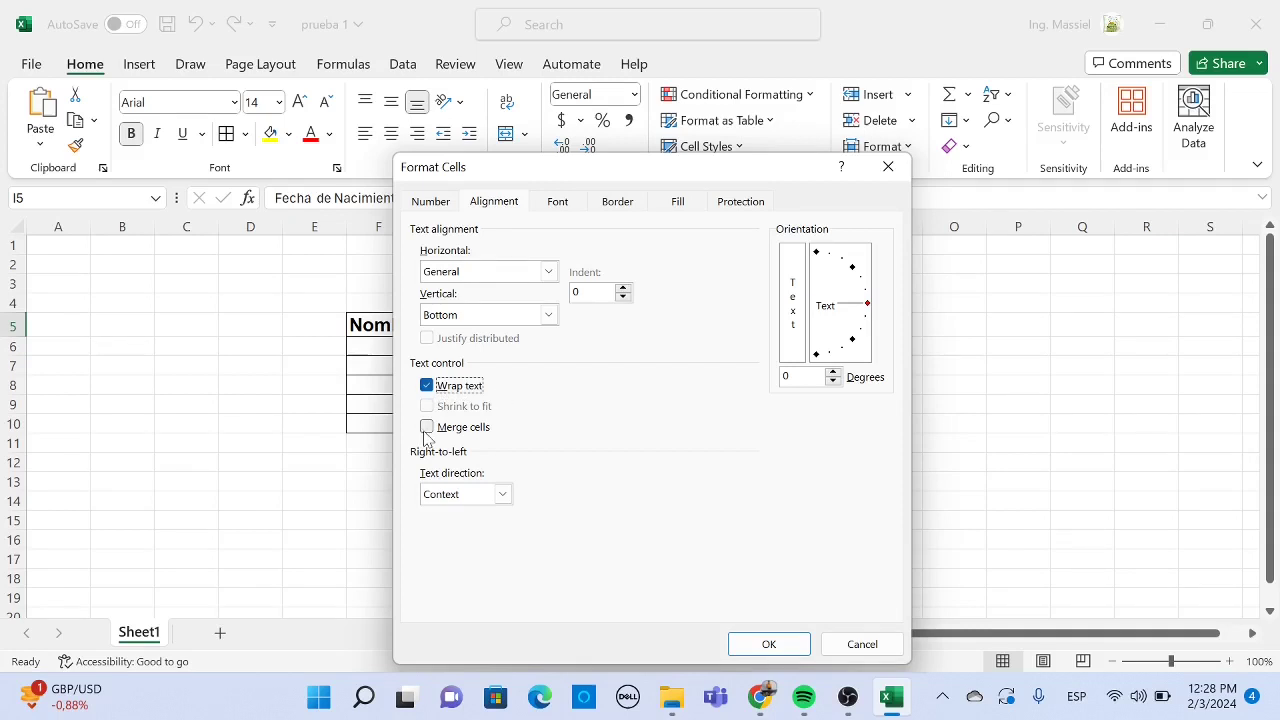
click(768, 644)
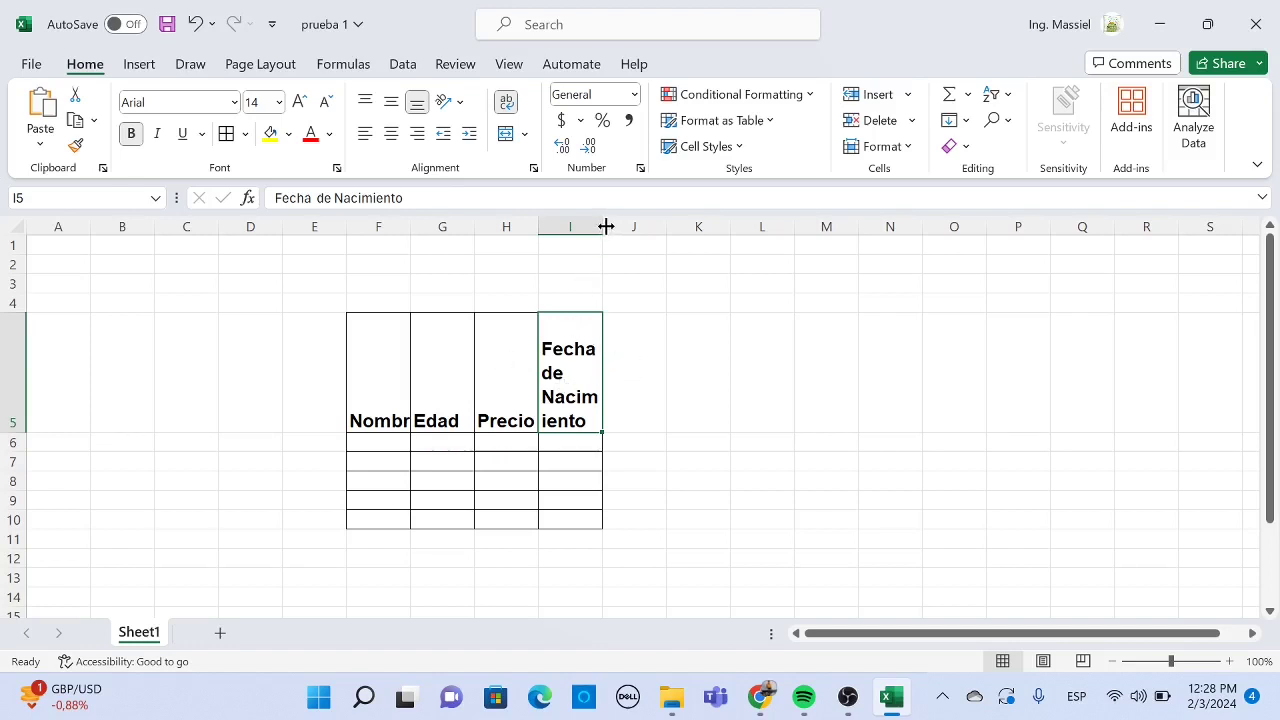
- Widen columns I and F, shorten row 5, then select the header cells F5:I5
drag(606, 227, 647, 235)
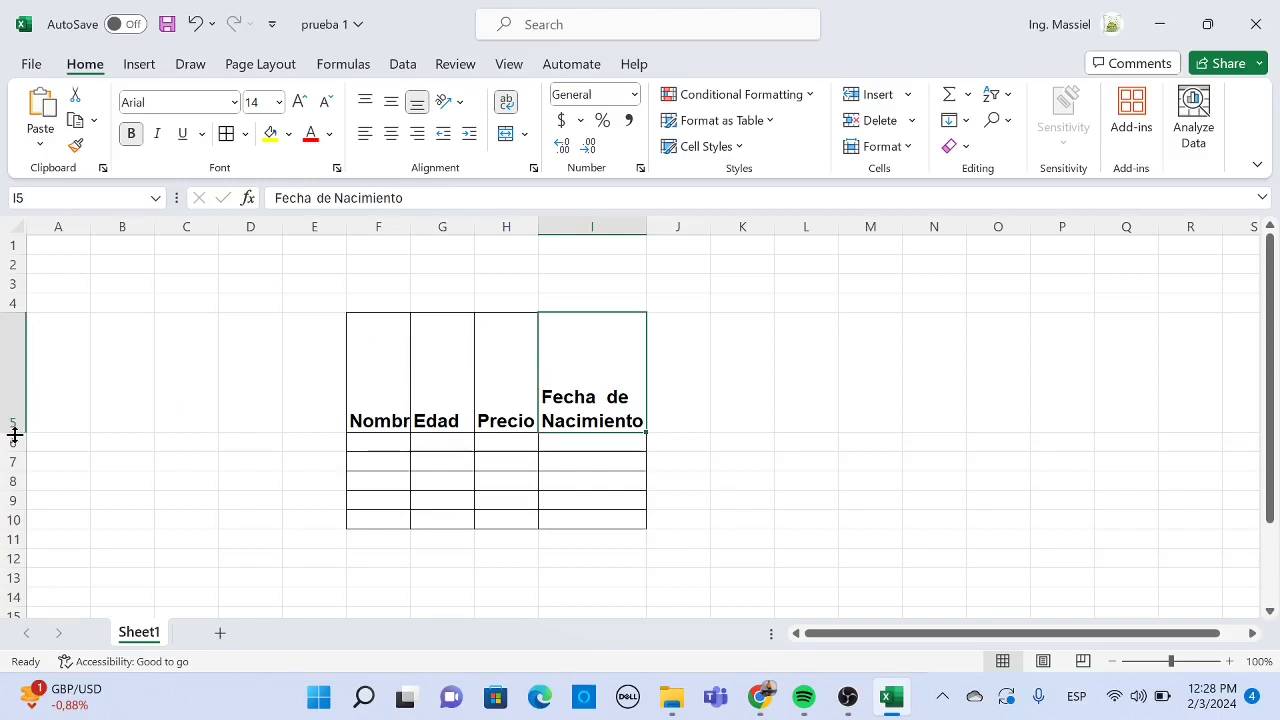
drag(15, 432, 14, 373)
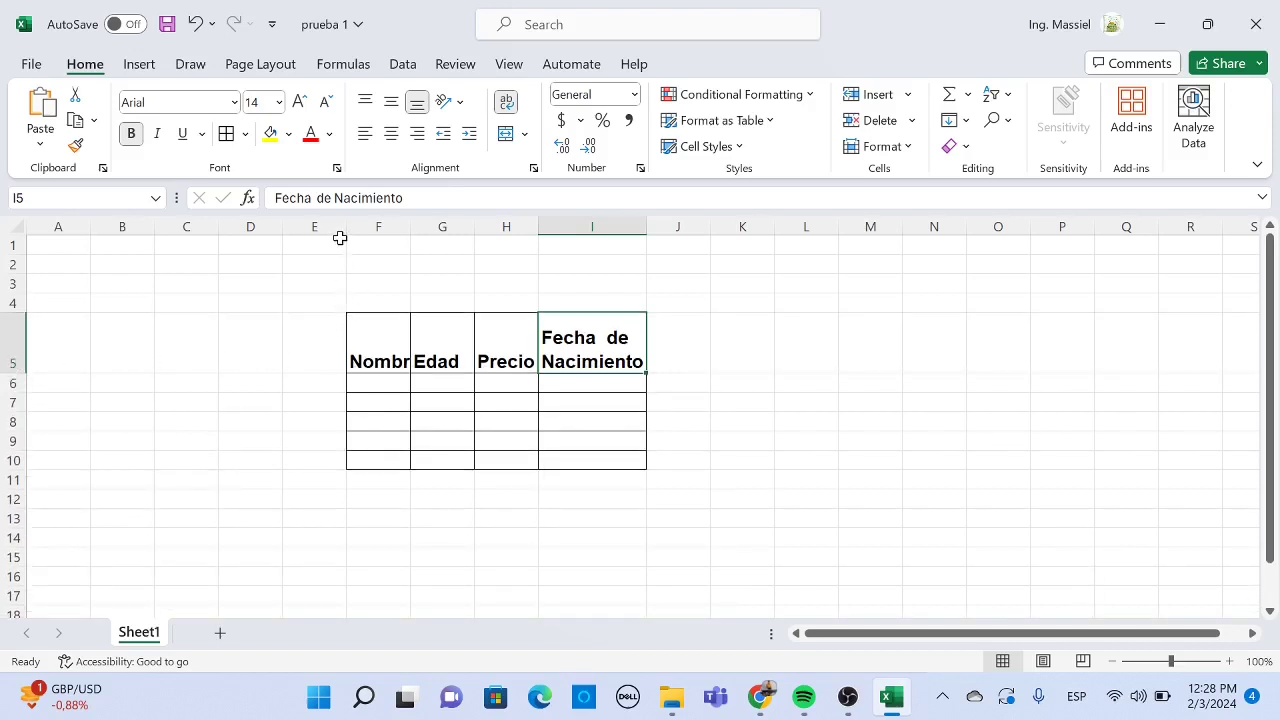
mouse_move(341, 227)
mouse_down()
mouse_move(306, 227)
mouse_move(390, 226)
mouse_up()
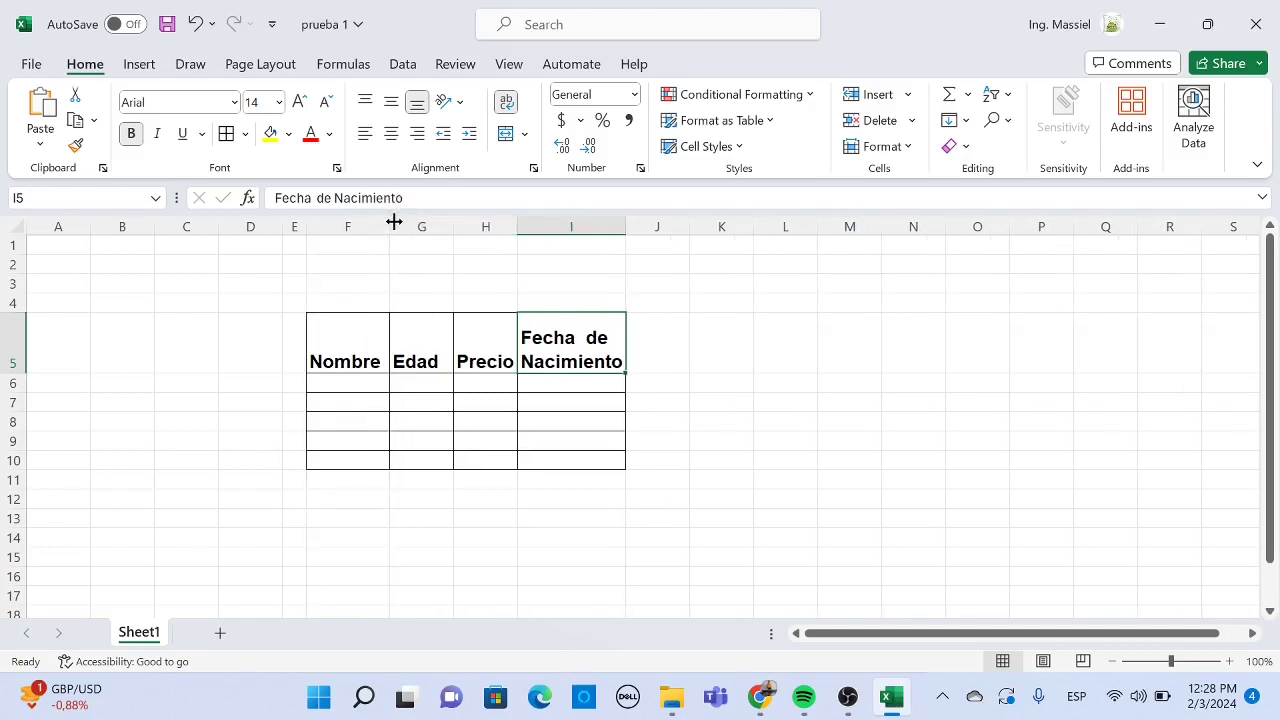
click(494, 399)
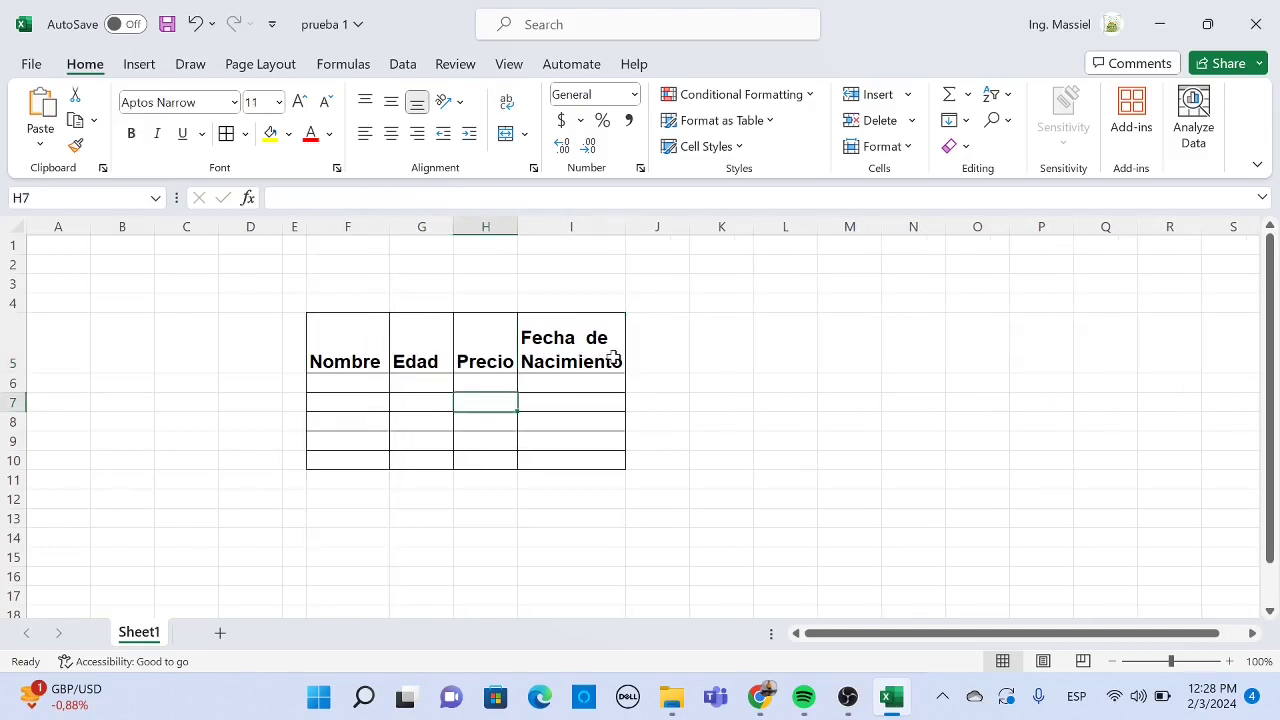
drag(613, 358, 356, 342)
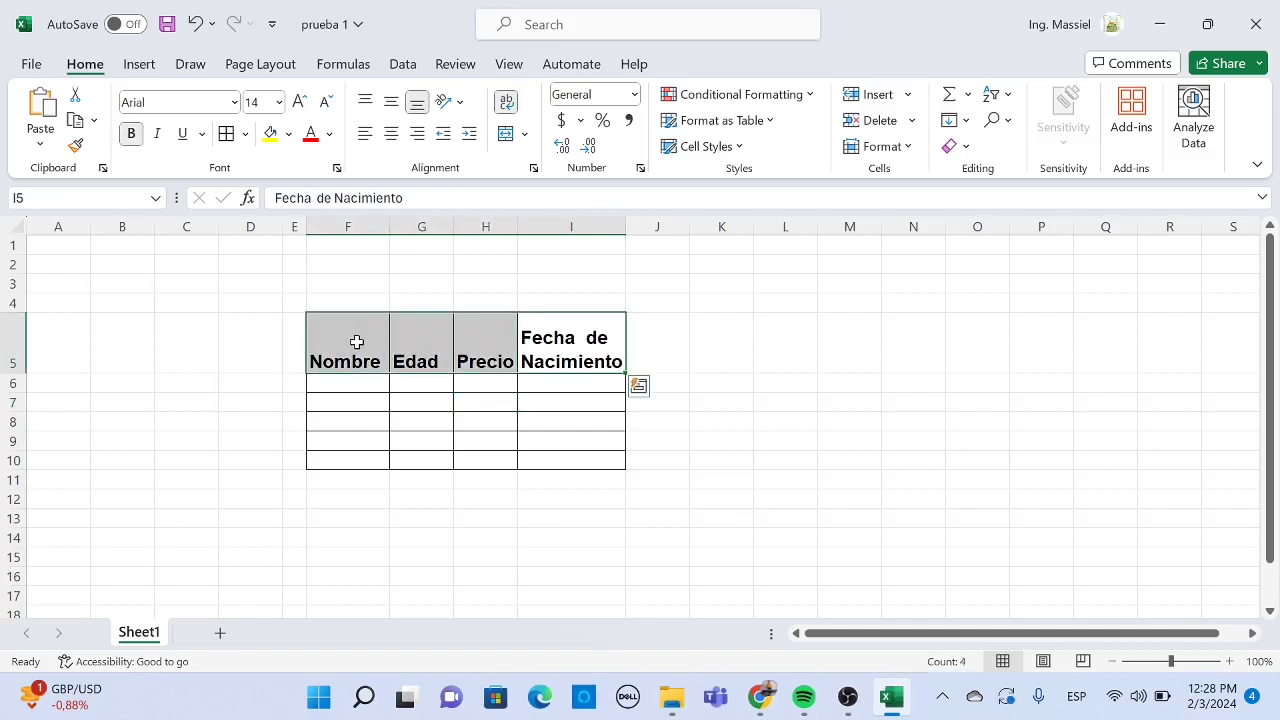
- Give header cells F5:I5 a light salmon fill colour, then select cell F6
click(288, 134)
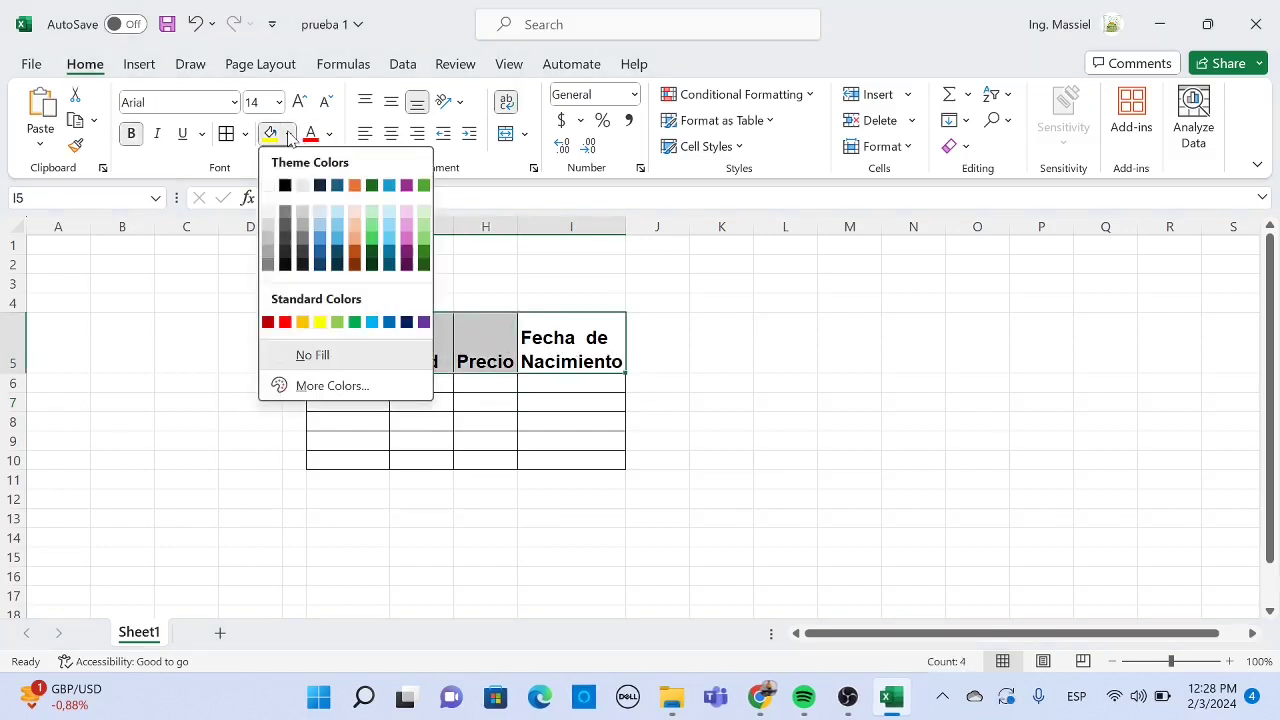
click(352, 211)
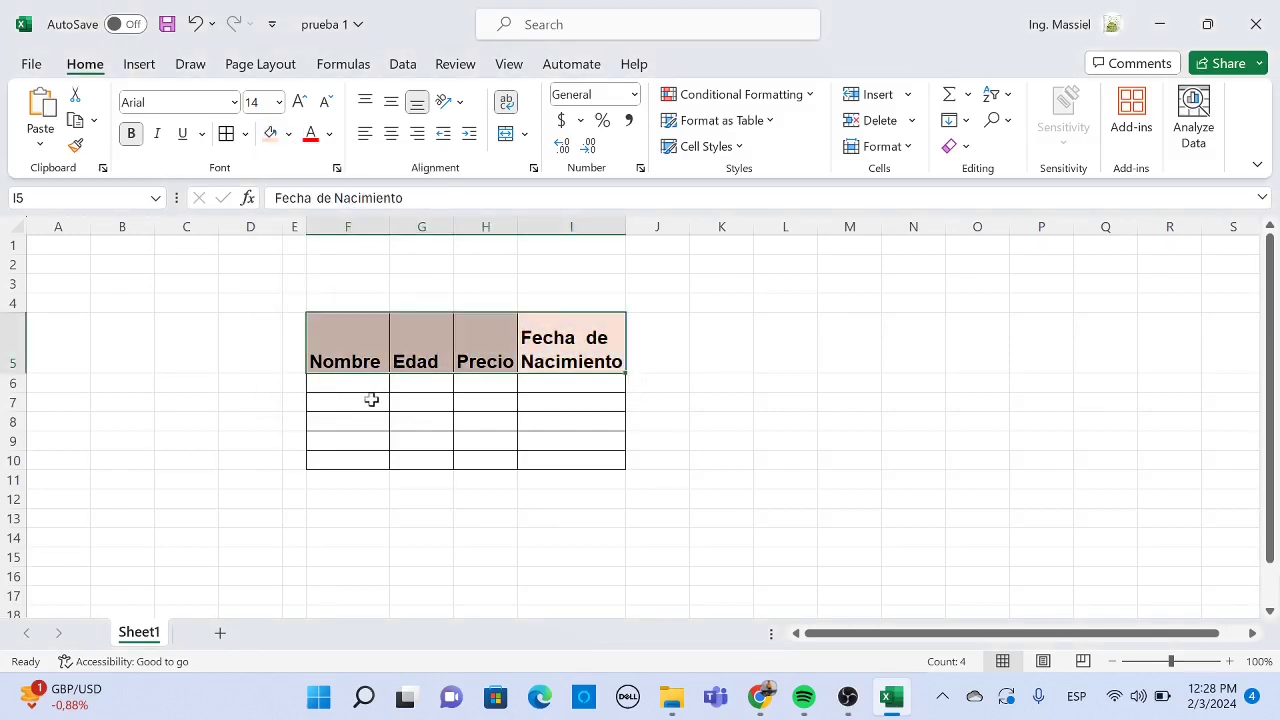
click(404, 420)
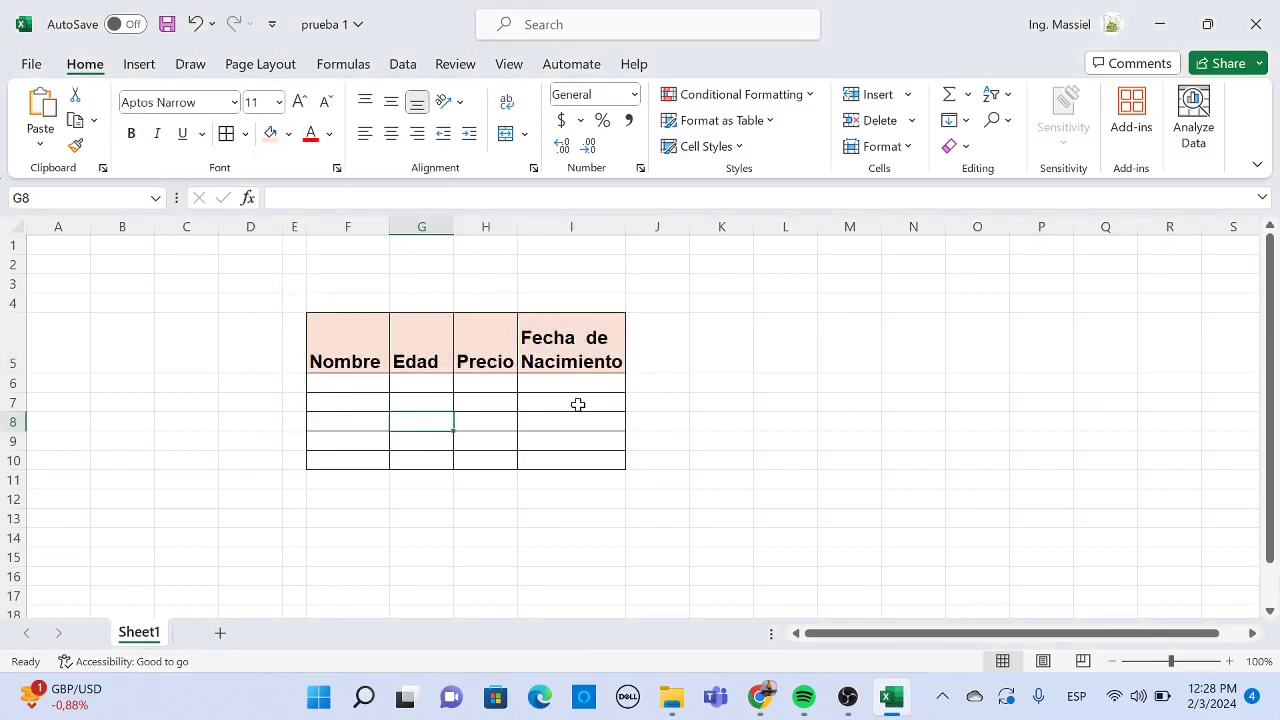
click(360, 385)
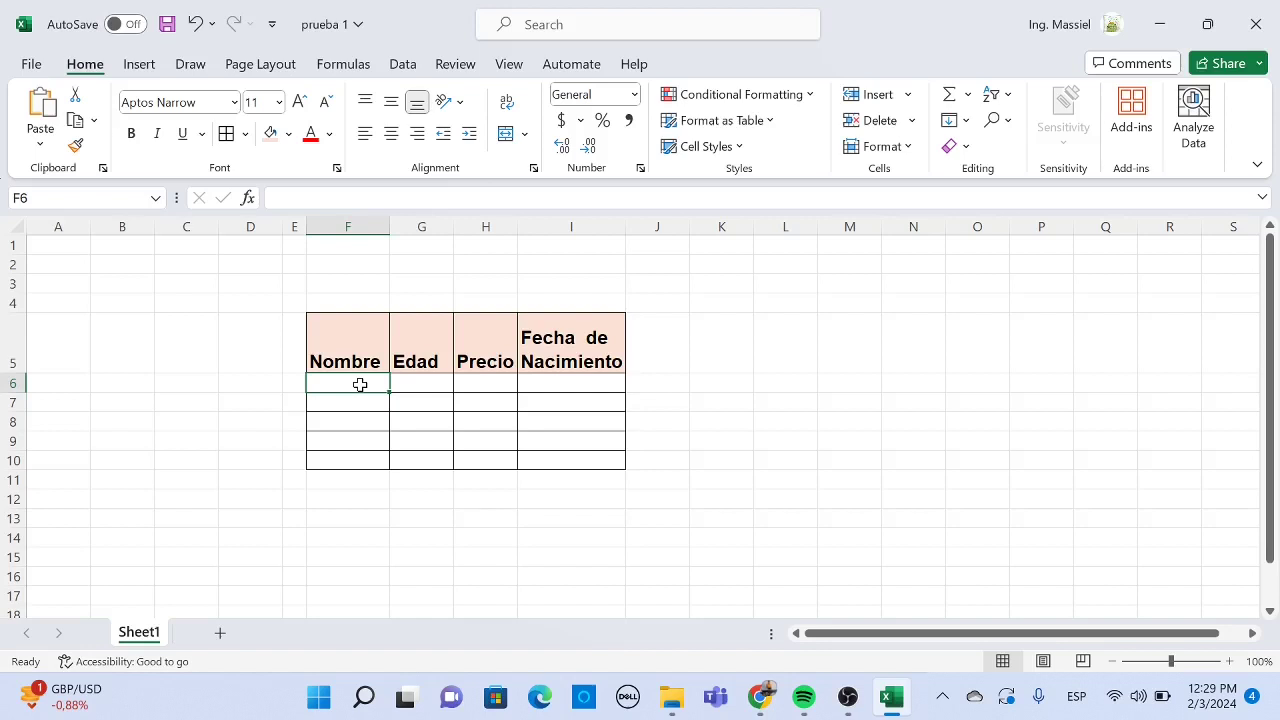
- Type the names Juan, Pedro, Mateo, Sara and Maria down cells F6 to F10
text(Hua)
key(BackSpace)
key(BackSpace)
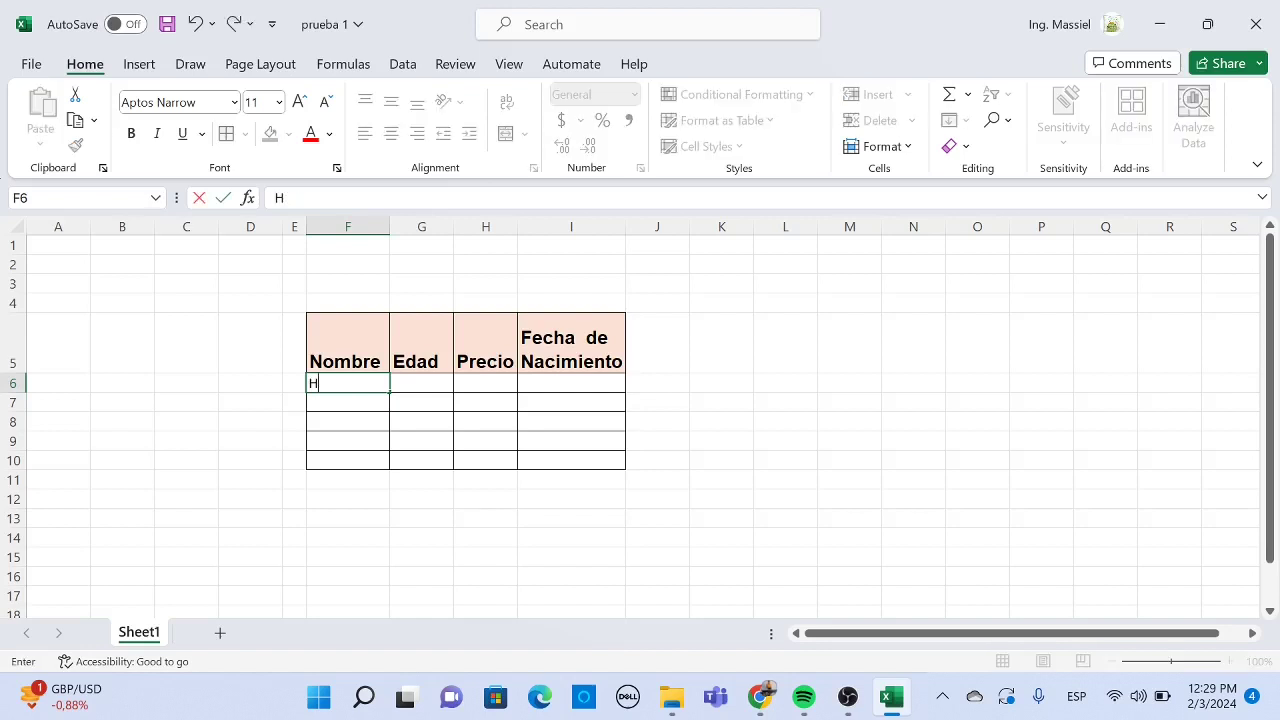
text(Juan)
key(Return)
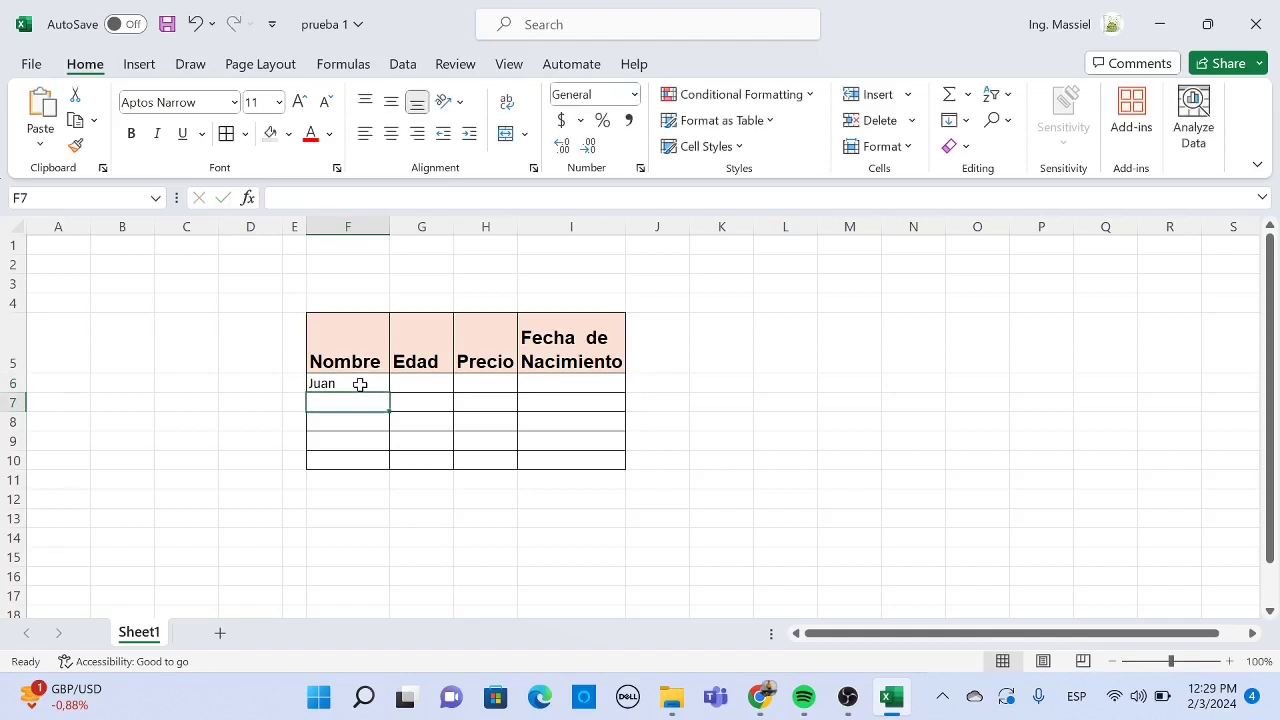
text(Pedro)
key(Return)
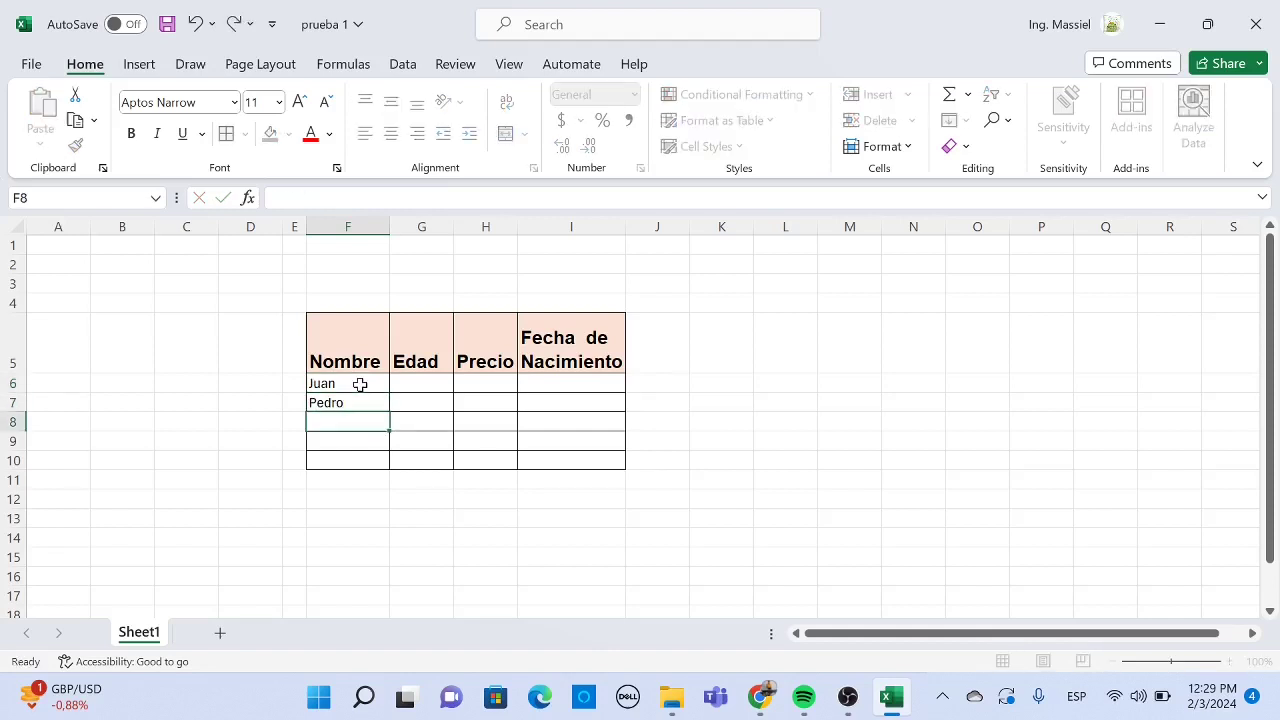
text(Mateo)
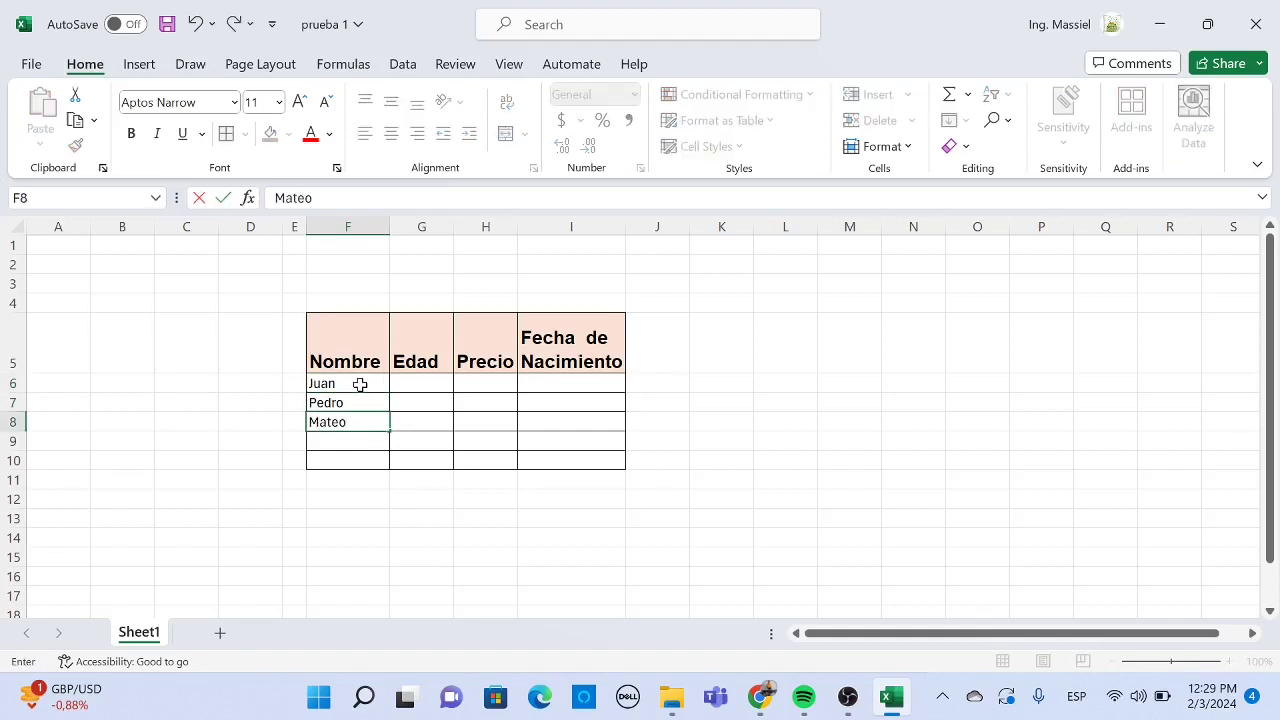
key(Return)
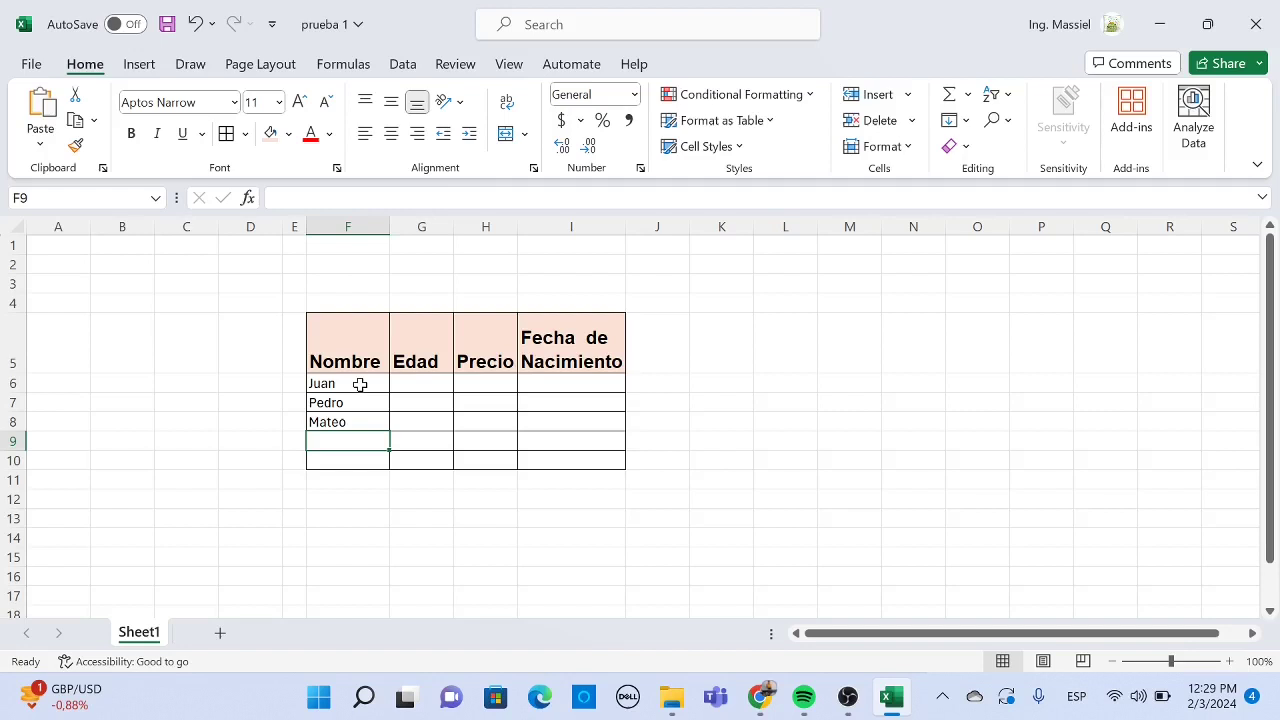
text(Sara)
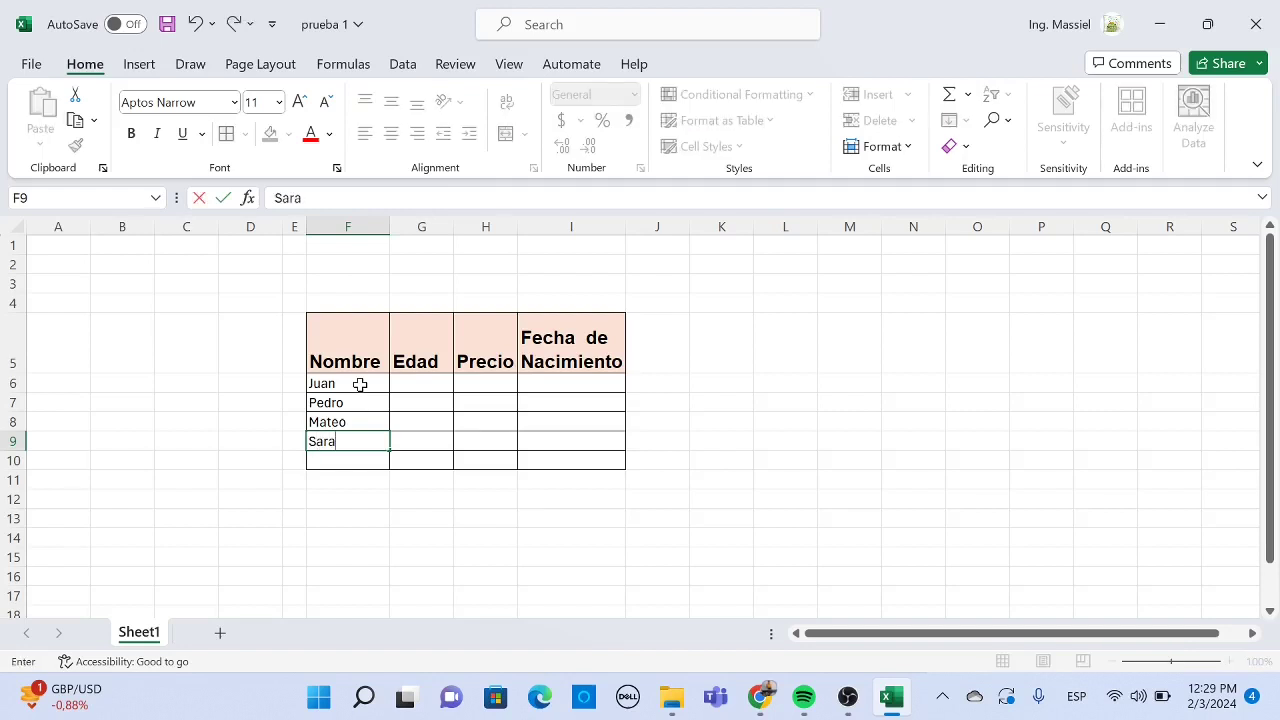
key(Return)
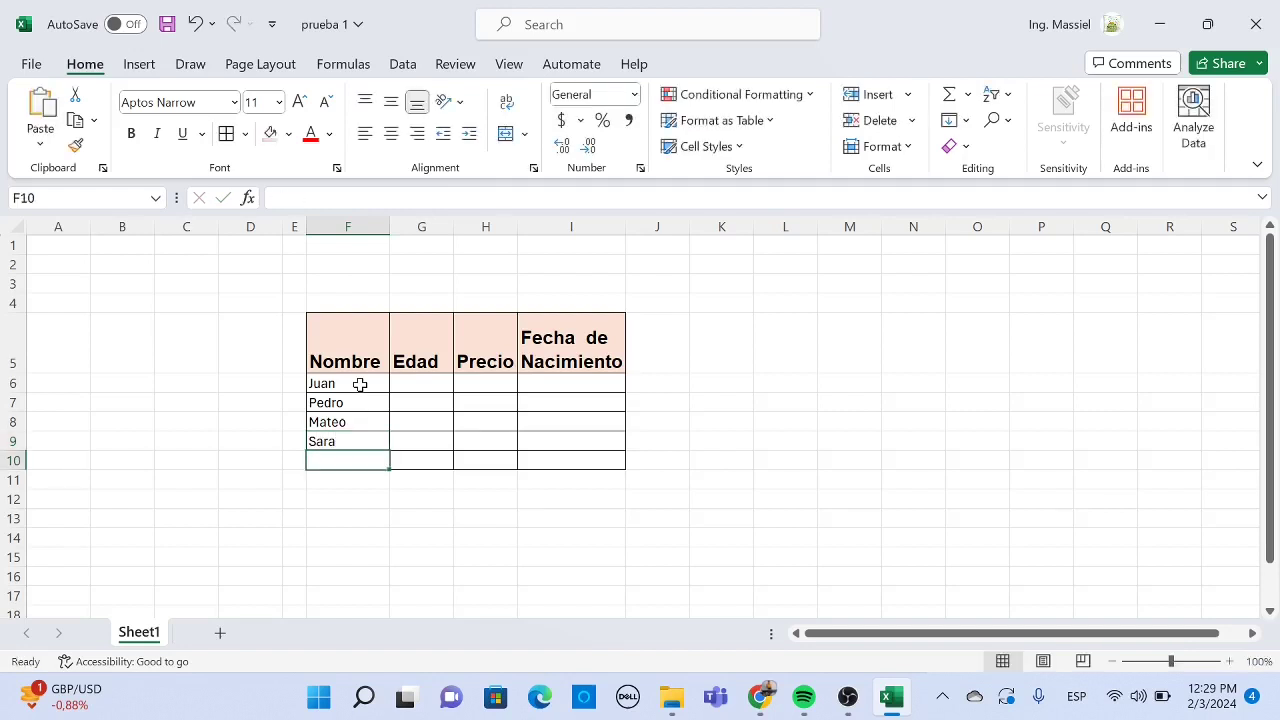
text(Ma)
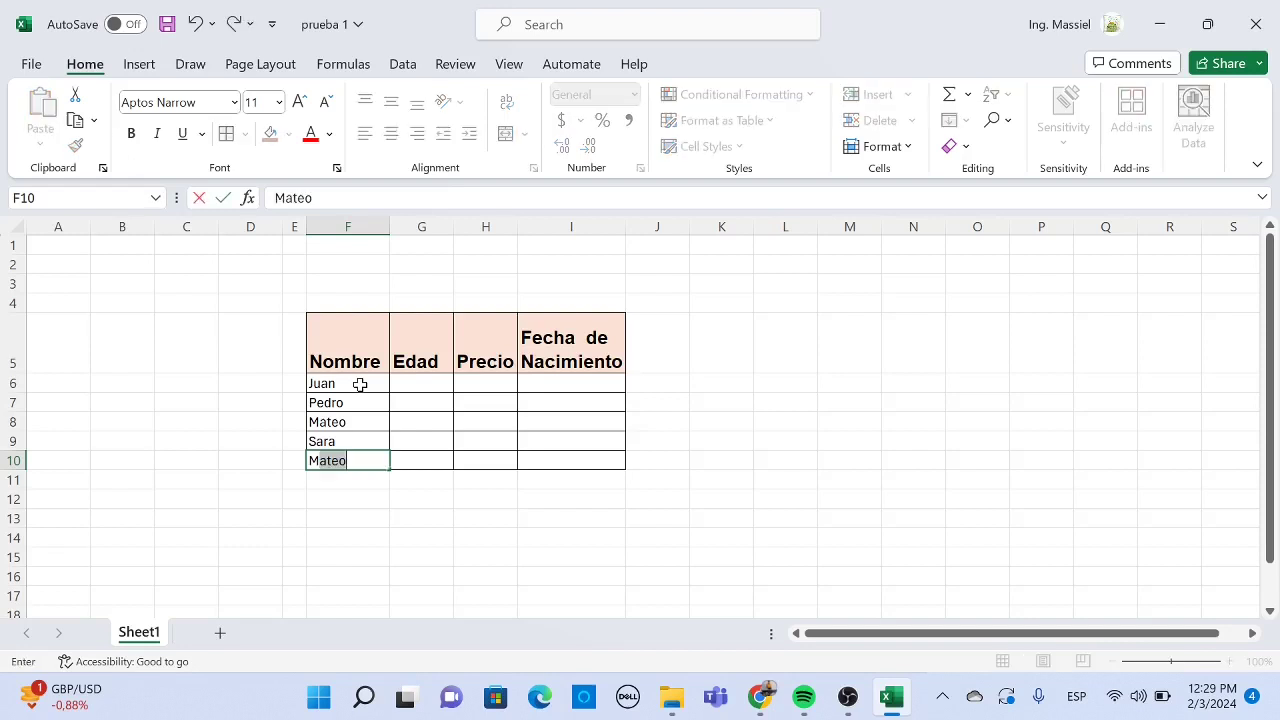
text(ría)
- Enter the ages 15, 14, 23, 18 and 12 into cells G6 through G10
click(434, 379)
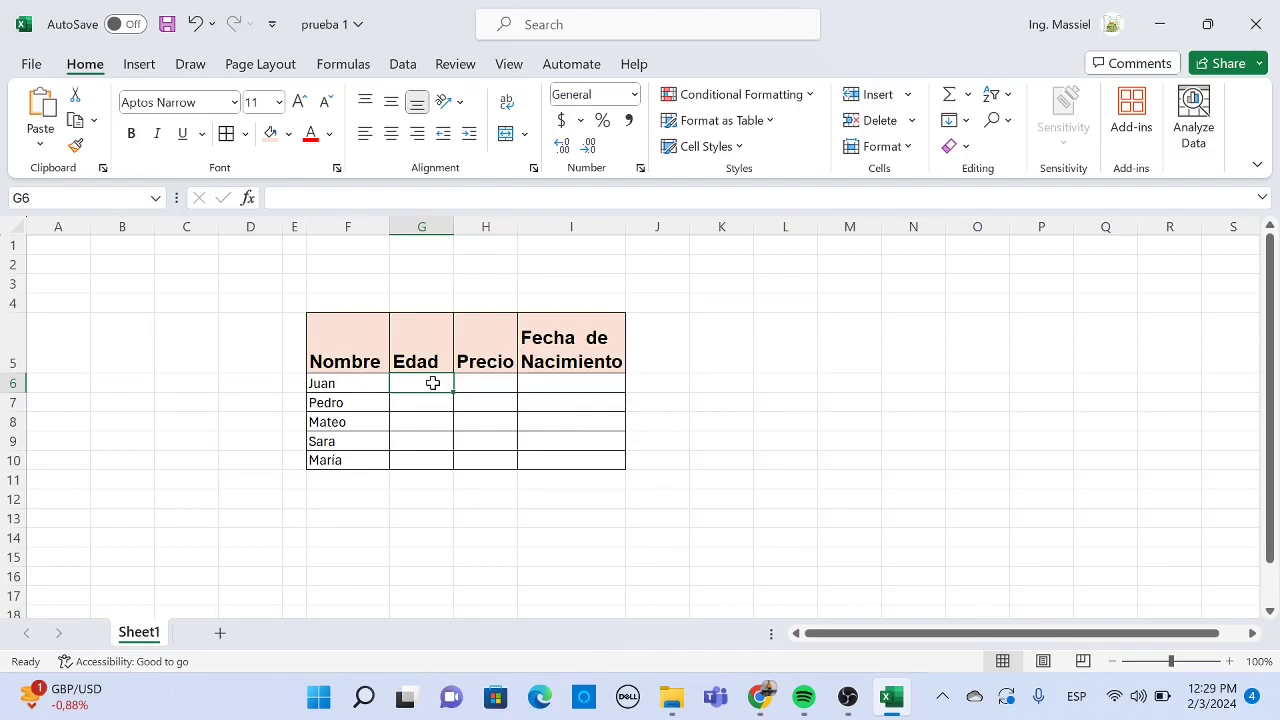
text(15)
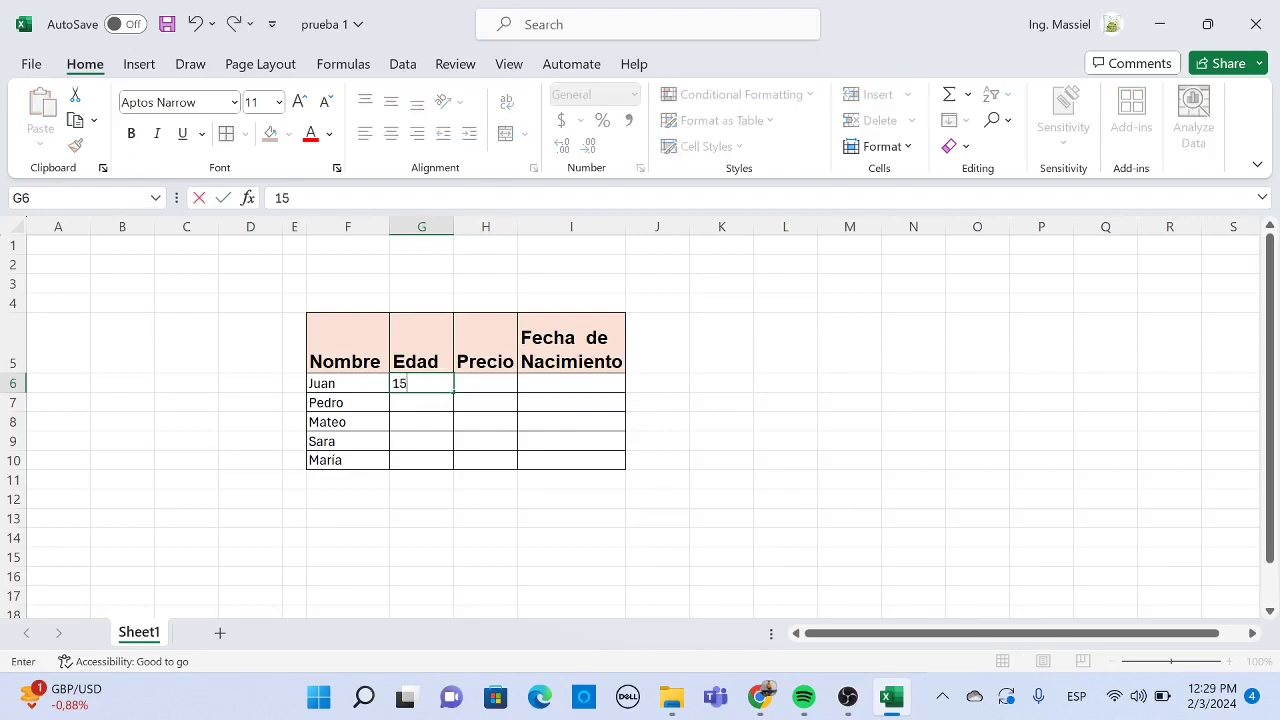
key(Return)
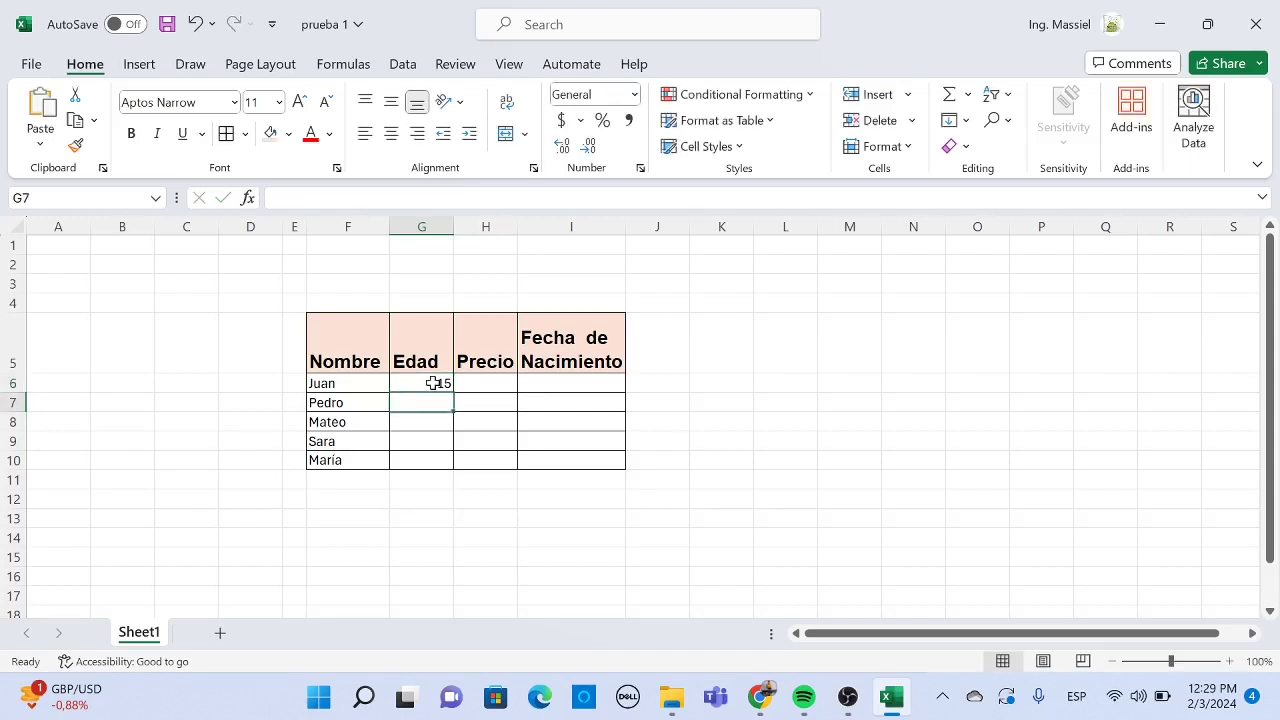
text(14)
key(Return)
text(2)
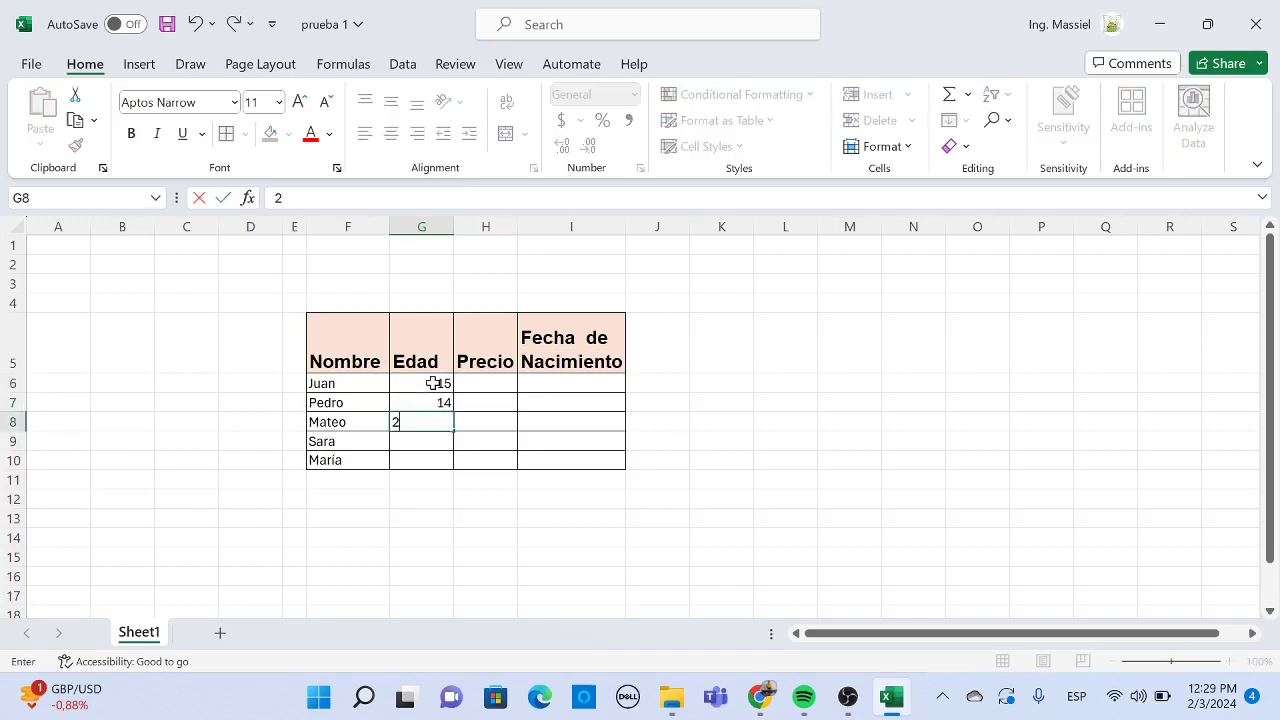
text(3)
key(Return)
text(1)
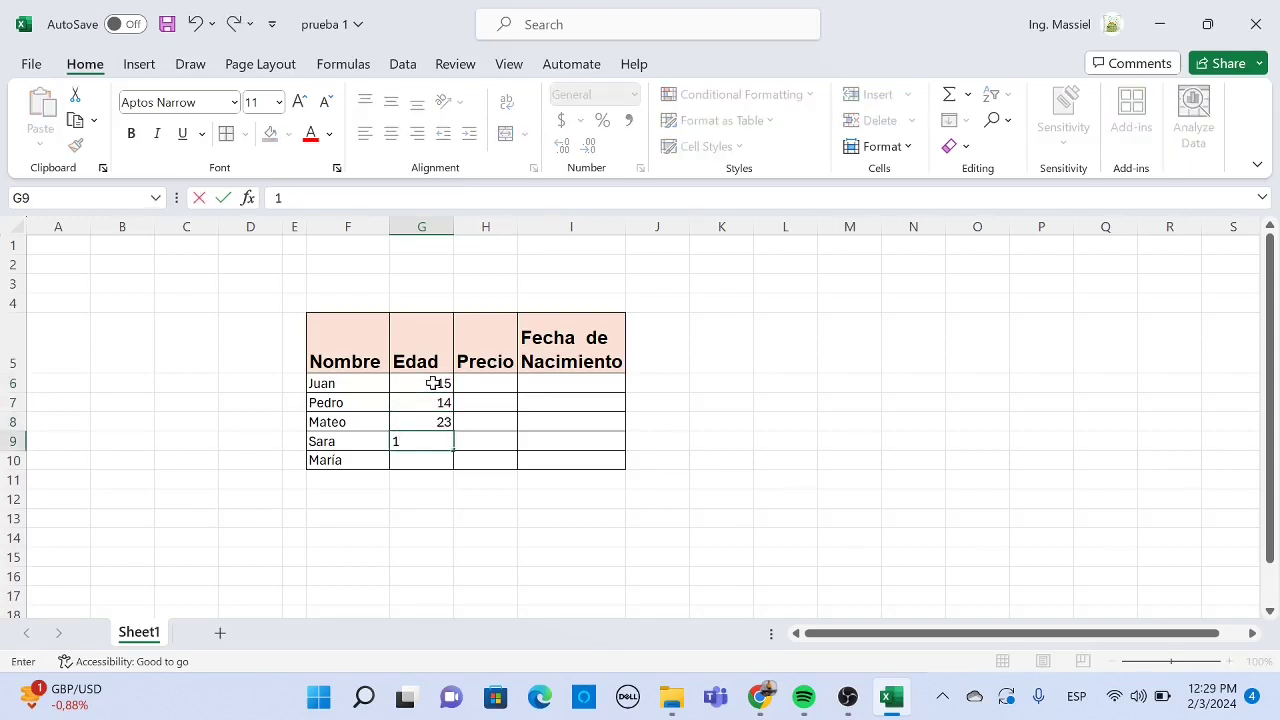
text(8)
key(Return)
text(12)
key(Return)
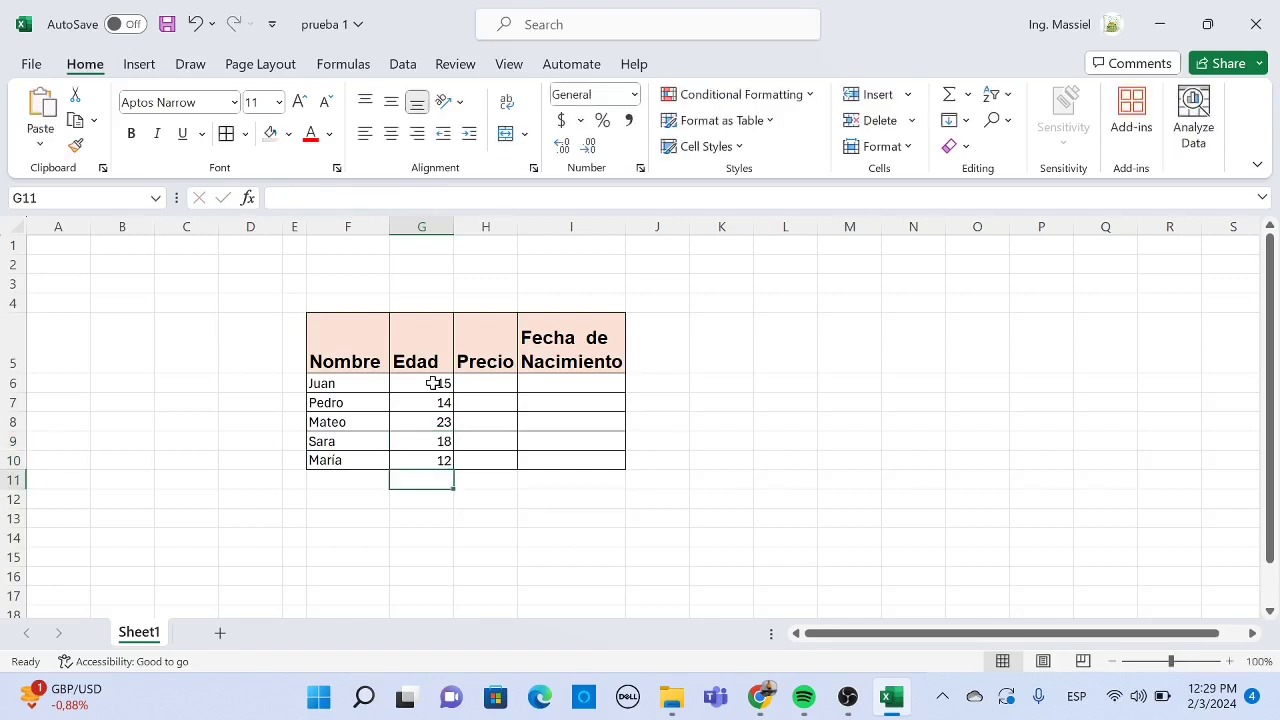
key(Right)
key(Up)
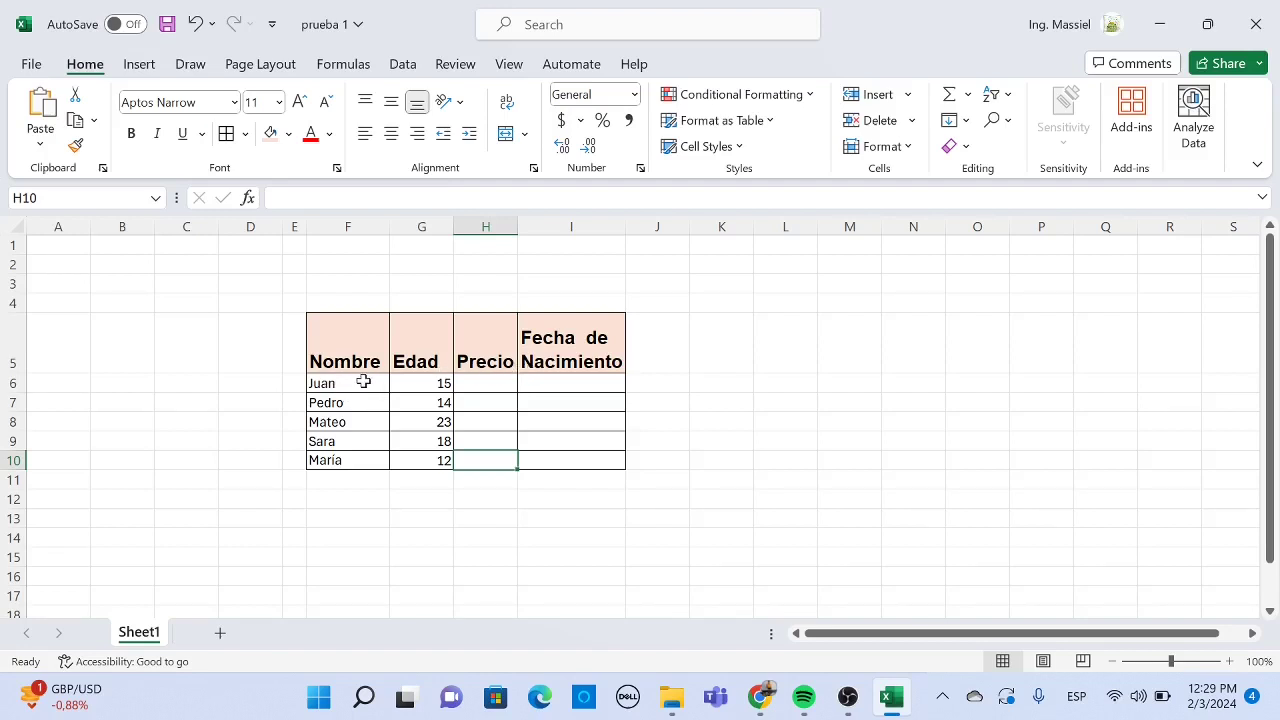
click(366, 382)
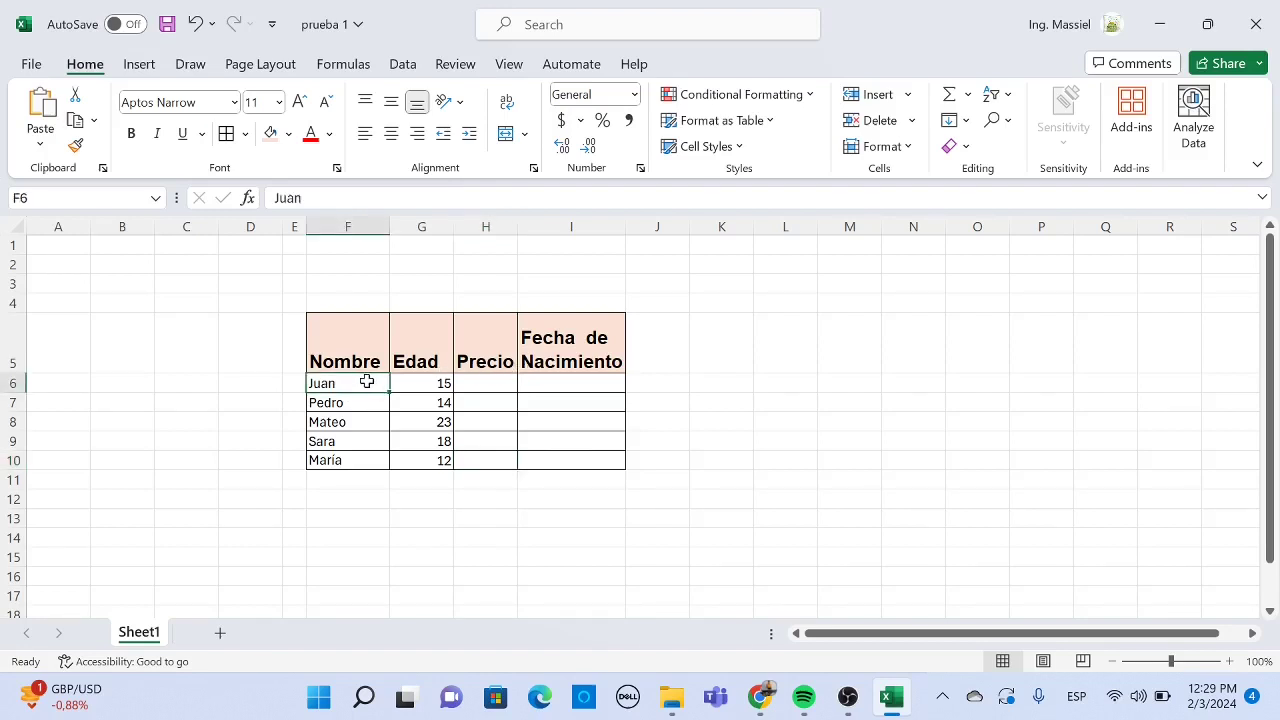
right_click(366, 382)
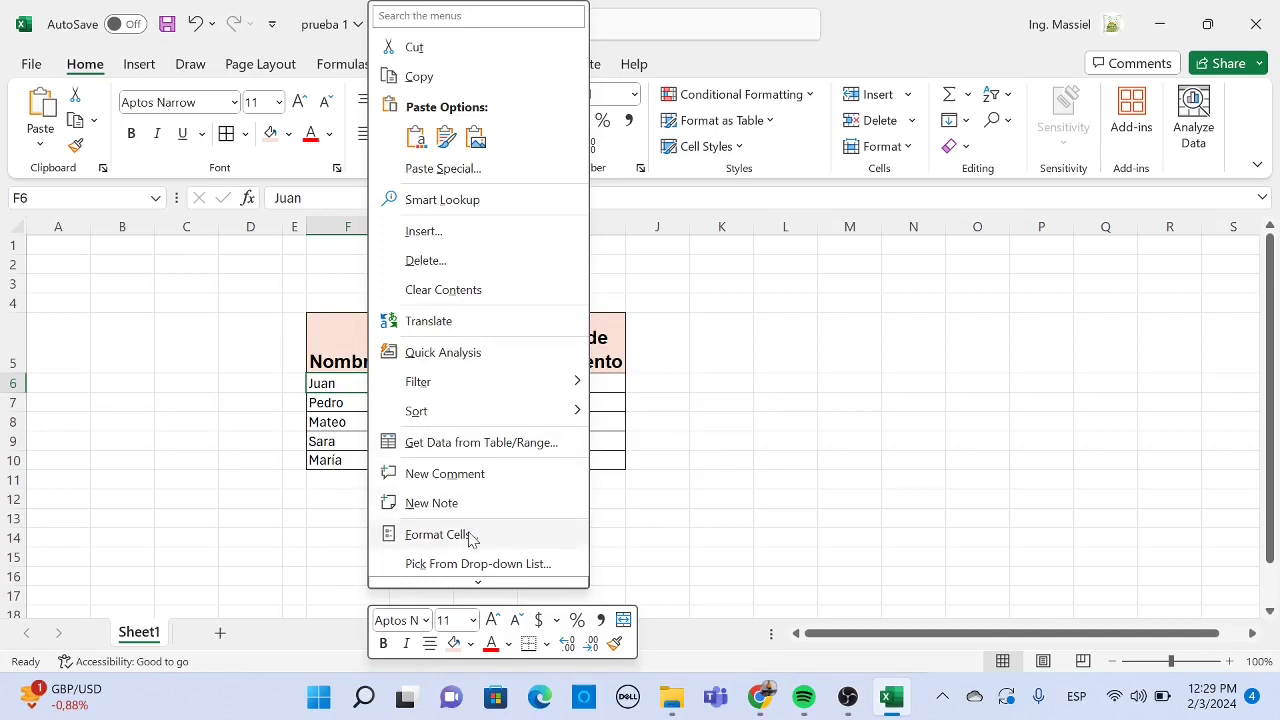
click(437, 535)
click(254, 204)
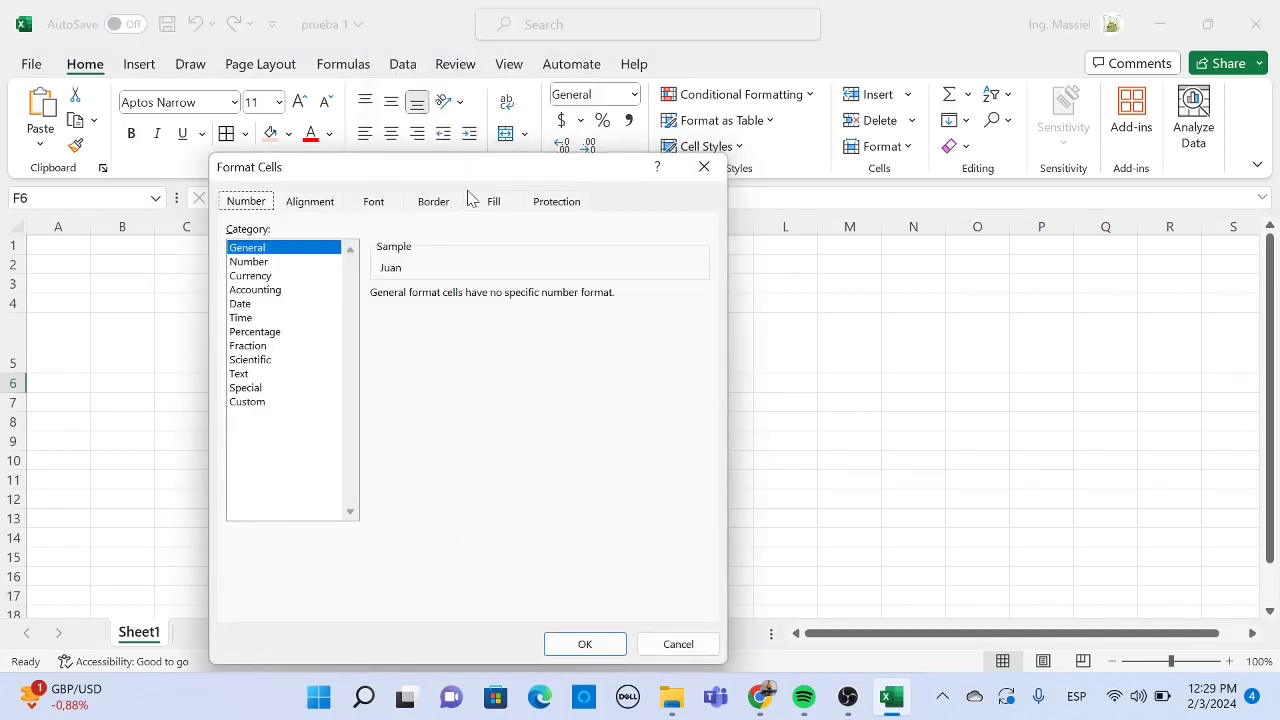
mouse_move(468, 174)
mouse_down()
mouse_move(933, 118)
mouse_move(920, 118)
mouse_up()
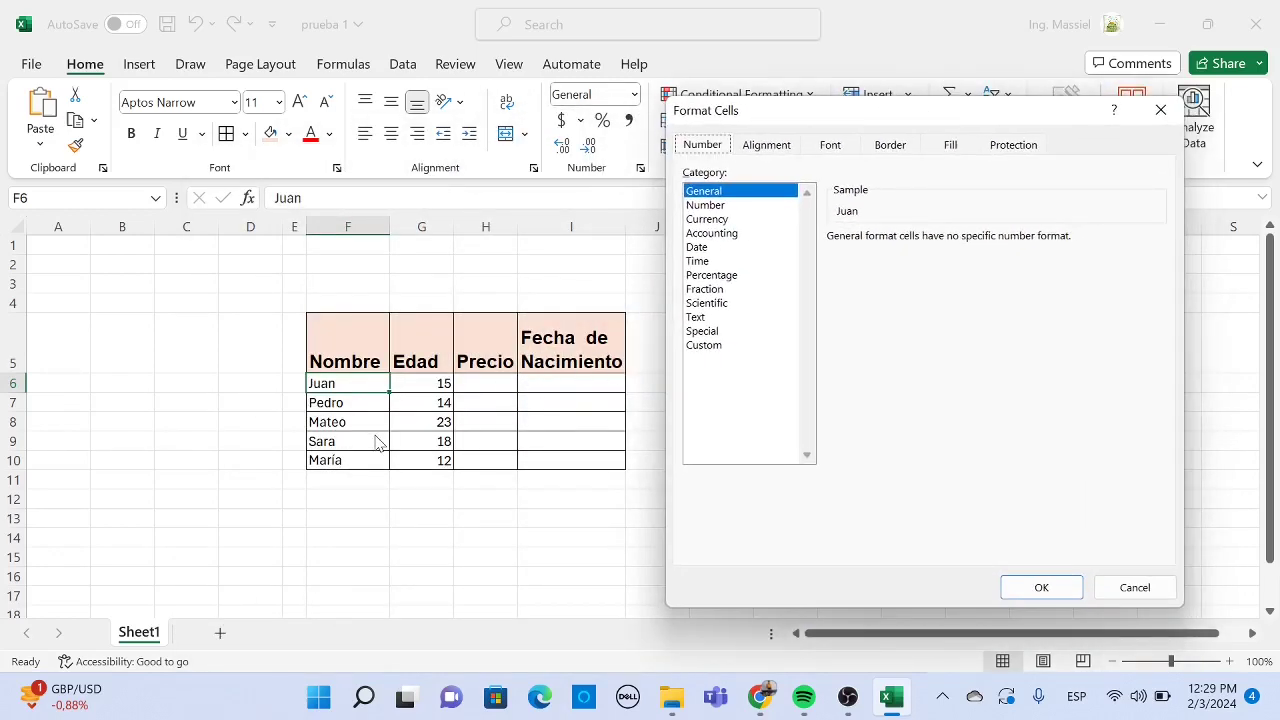
click(1140, 587)
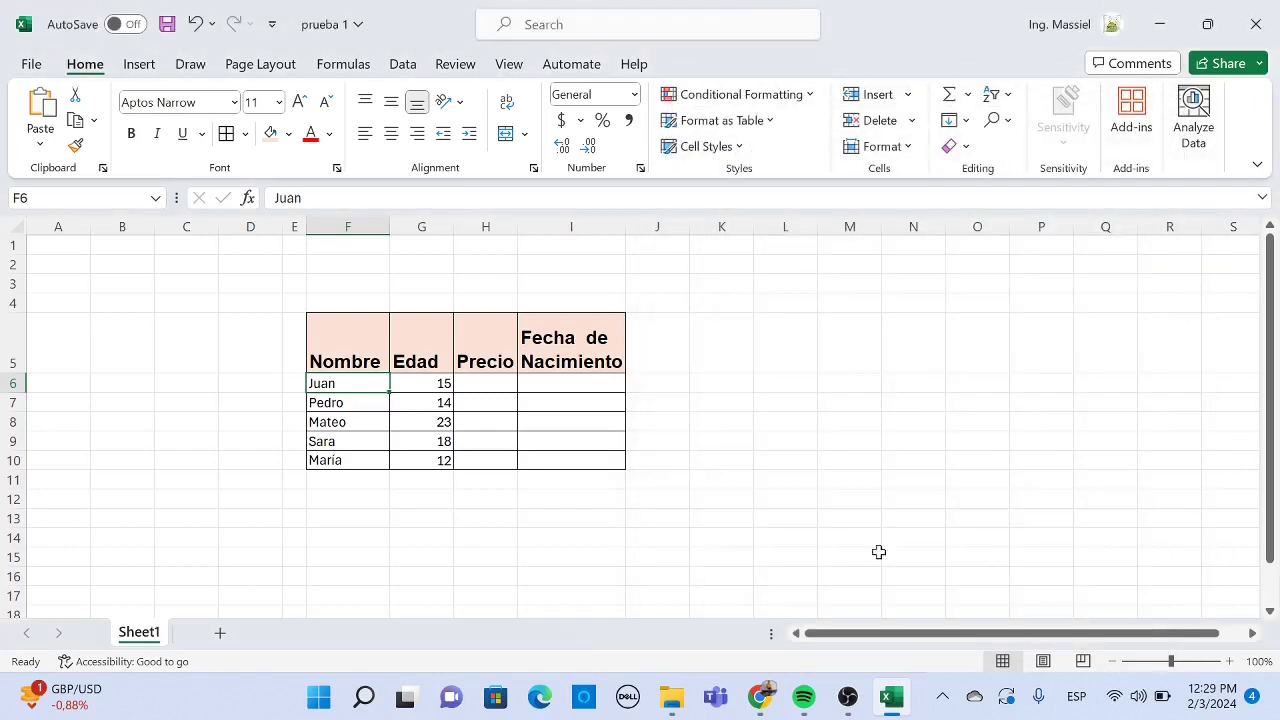
click(523, 591)
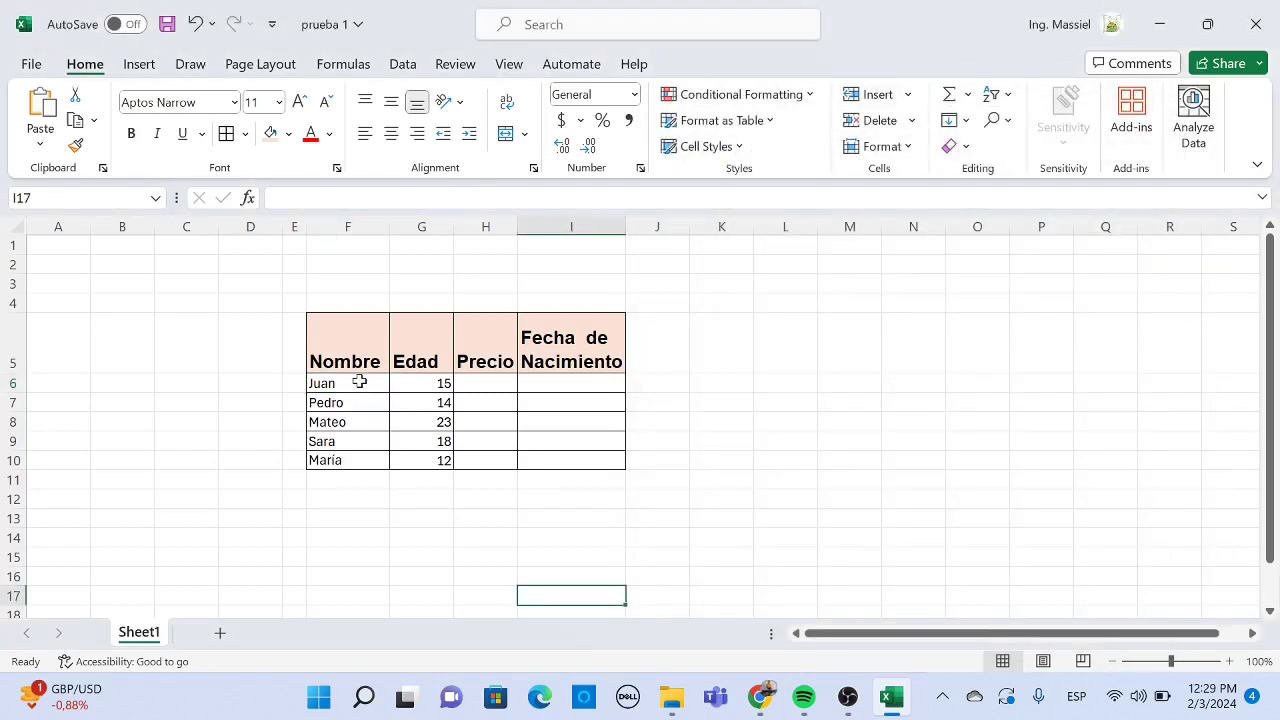
drag(359, 382, 366, 460)
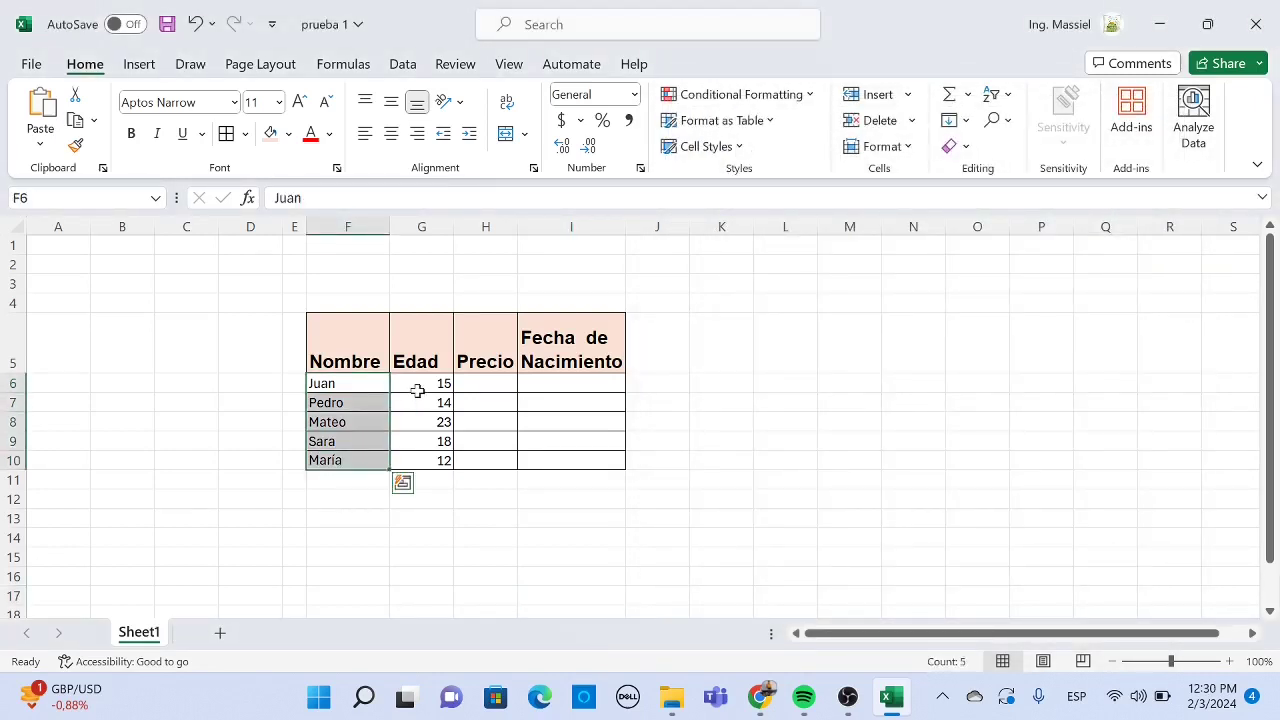
drag(417, 390, 423, 458)
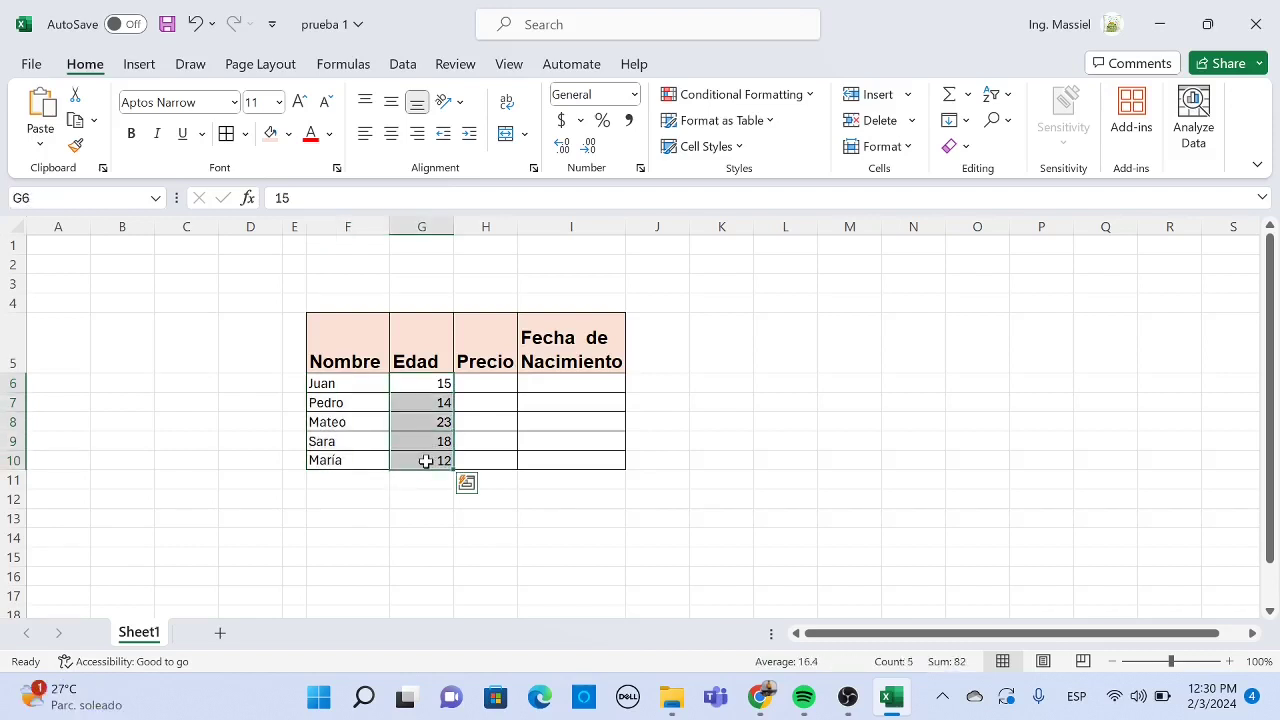
click(489, 384)
drag(489, 384, 492, 456)
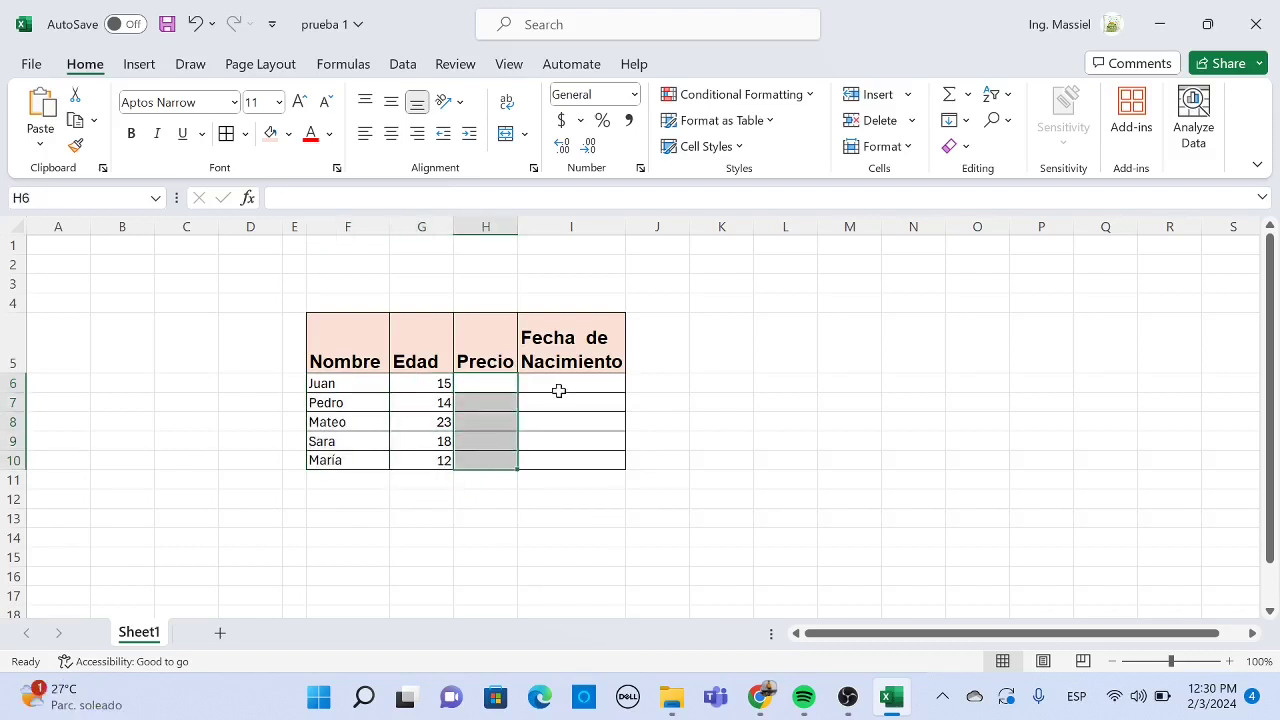
drag(558, 380, 572, 457)
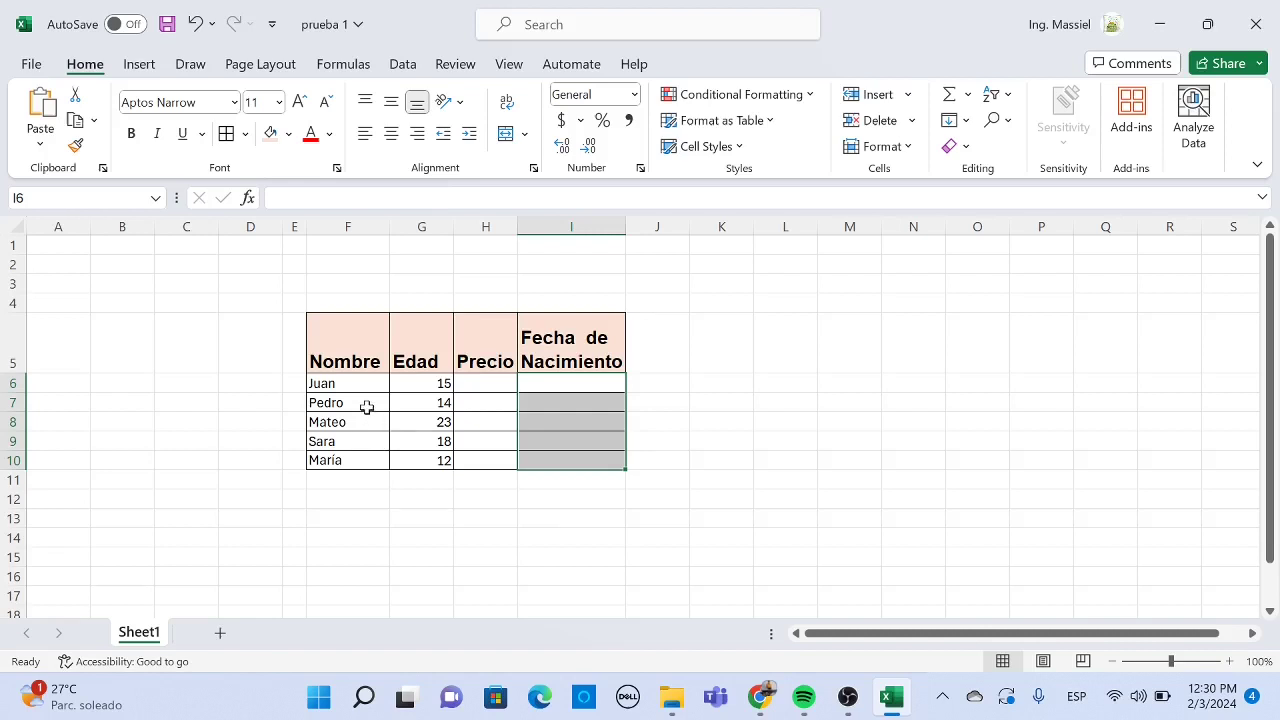
drag(366, 384, 369, 458)
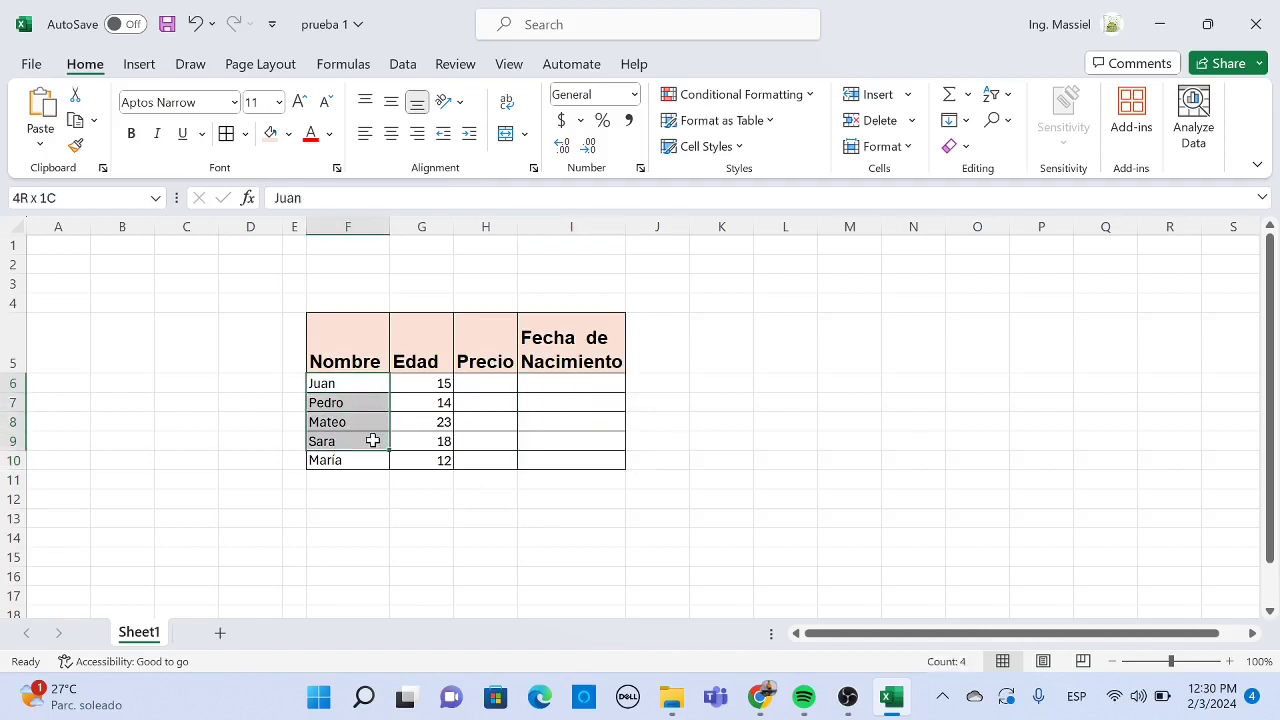
- Apply the Text number format to the selected names in F6:F10
right_click(342, 399)
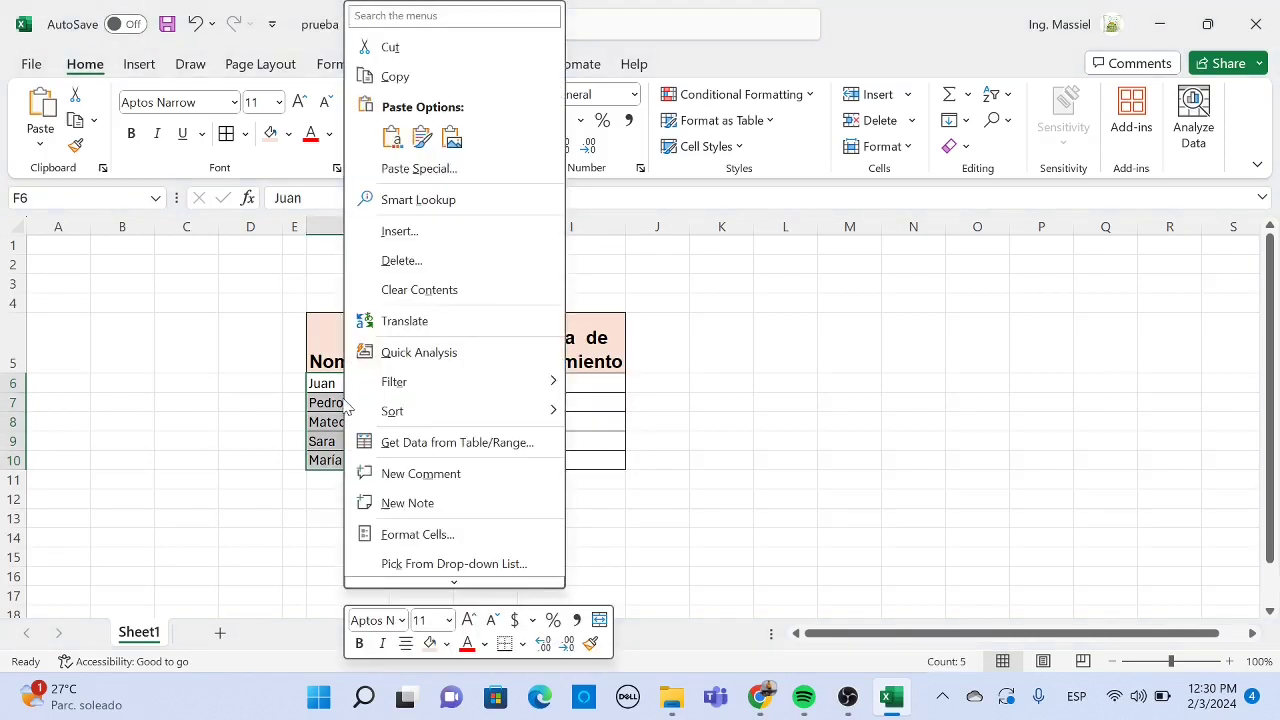
click(431, 532)
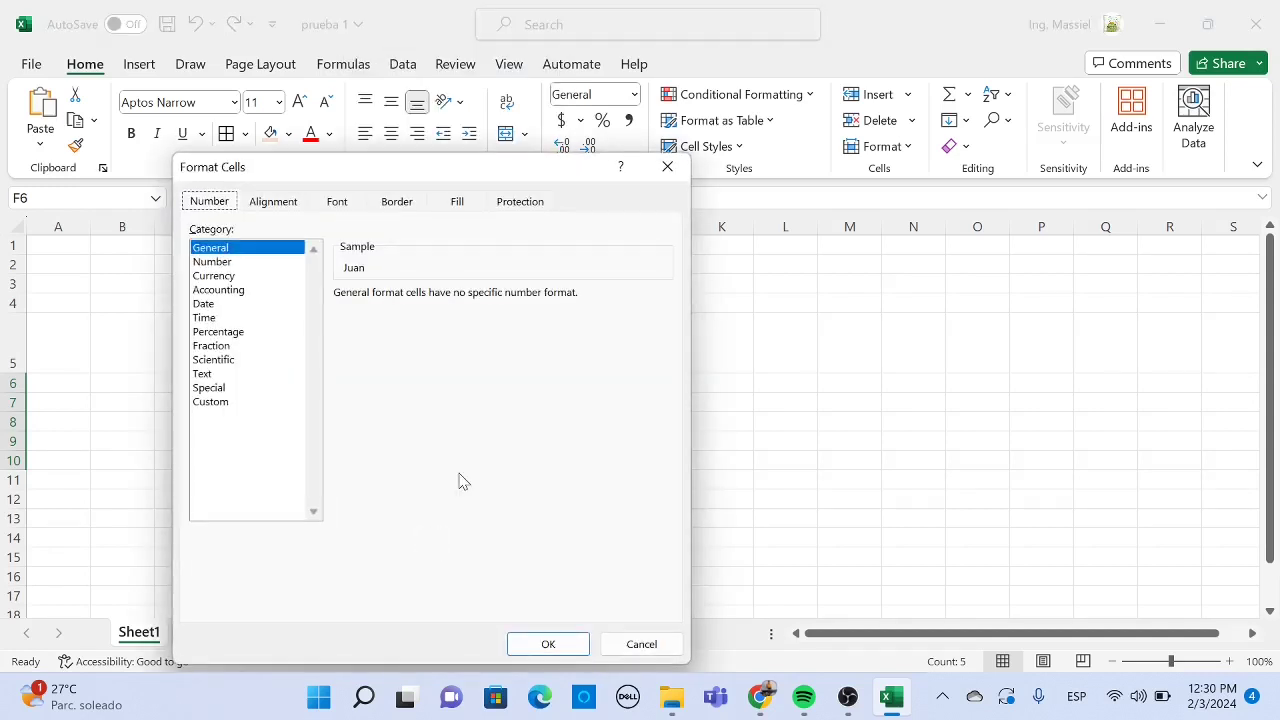
click(212, 377)
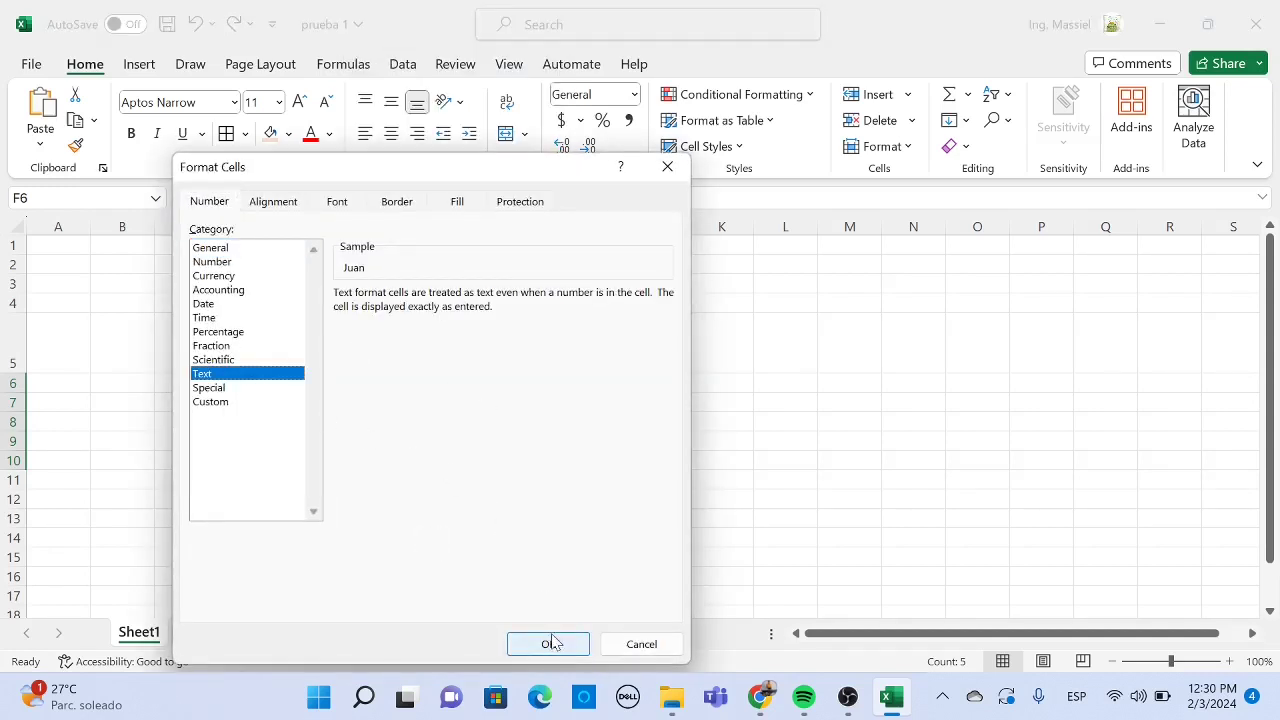
click(558, 648)
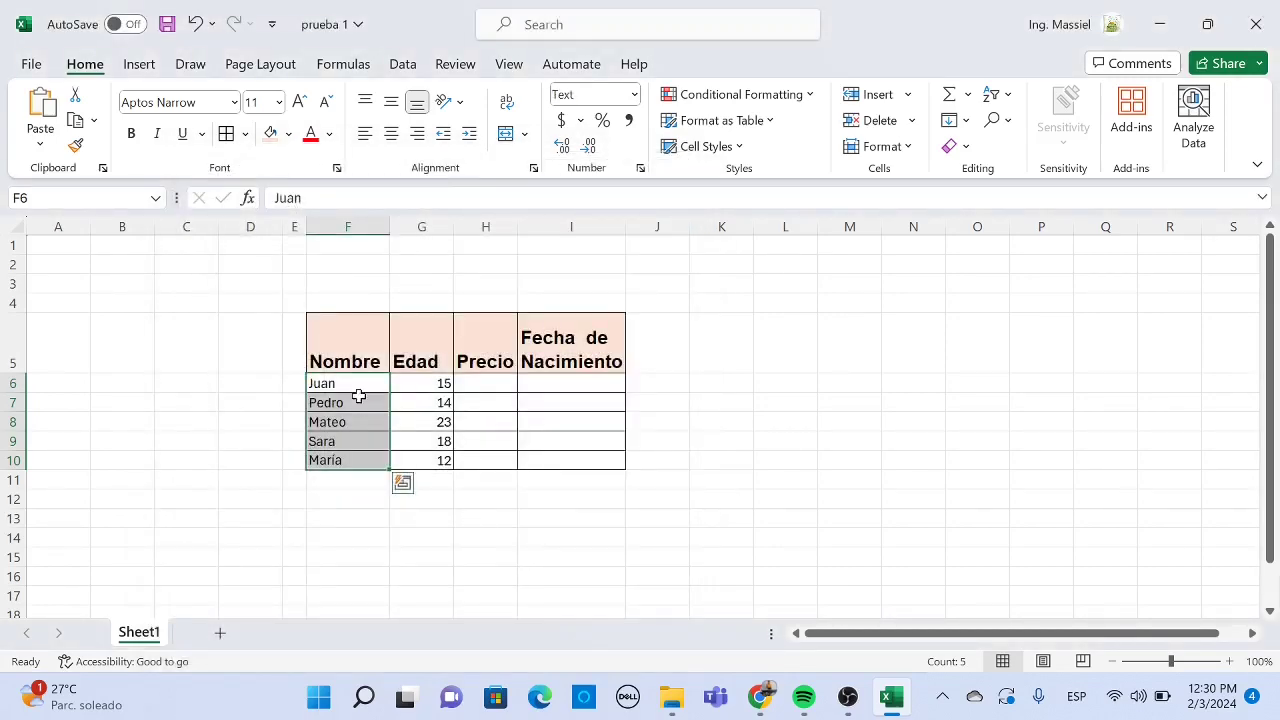
- Reopen Format Cells on F6 and F7 to confirm their Text format, then close it
click(352, 384)
right_click(352, 384)
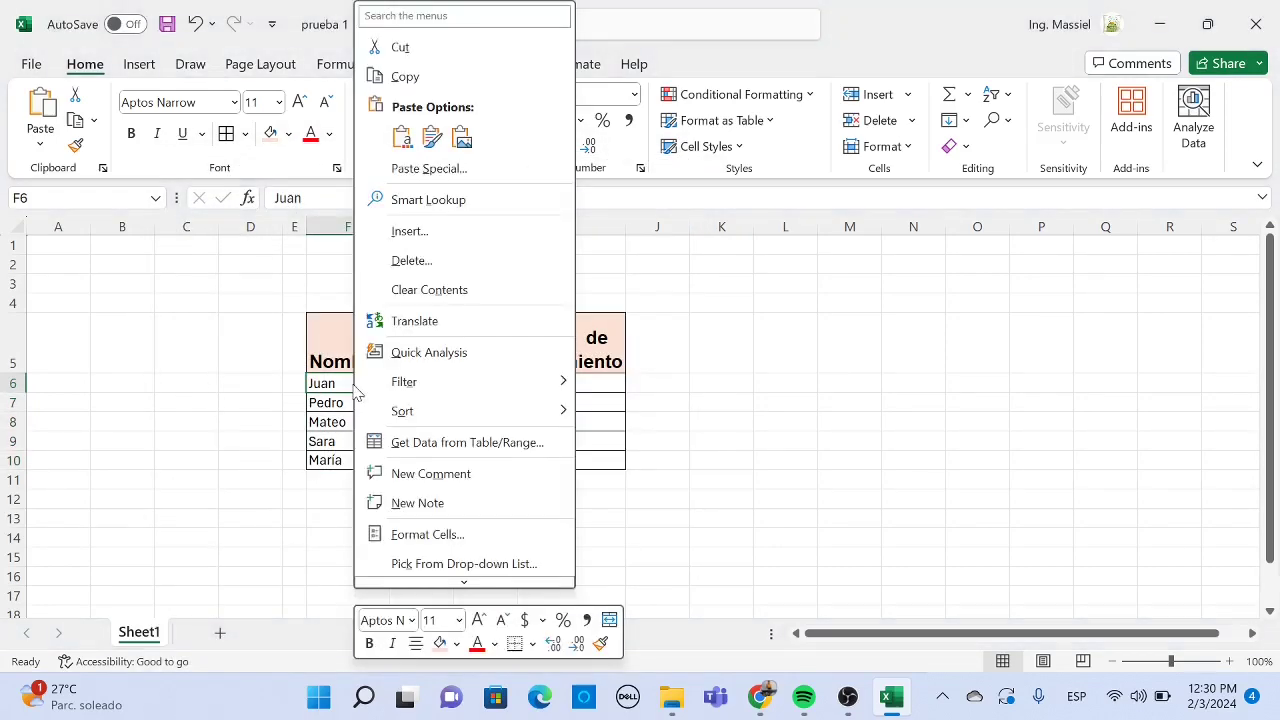
click(430, 535)
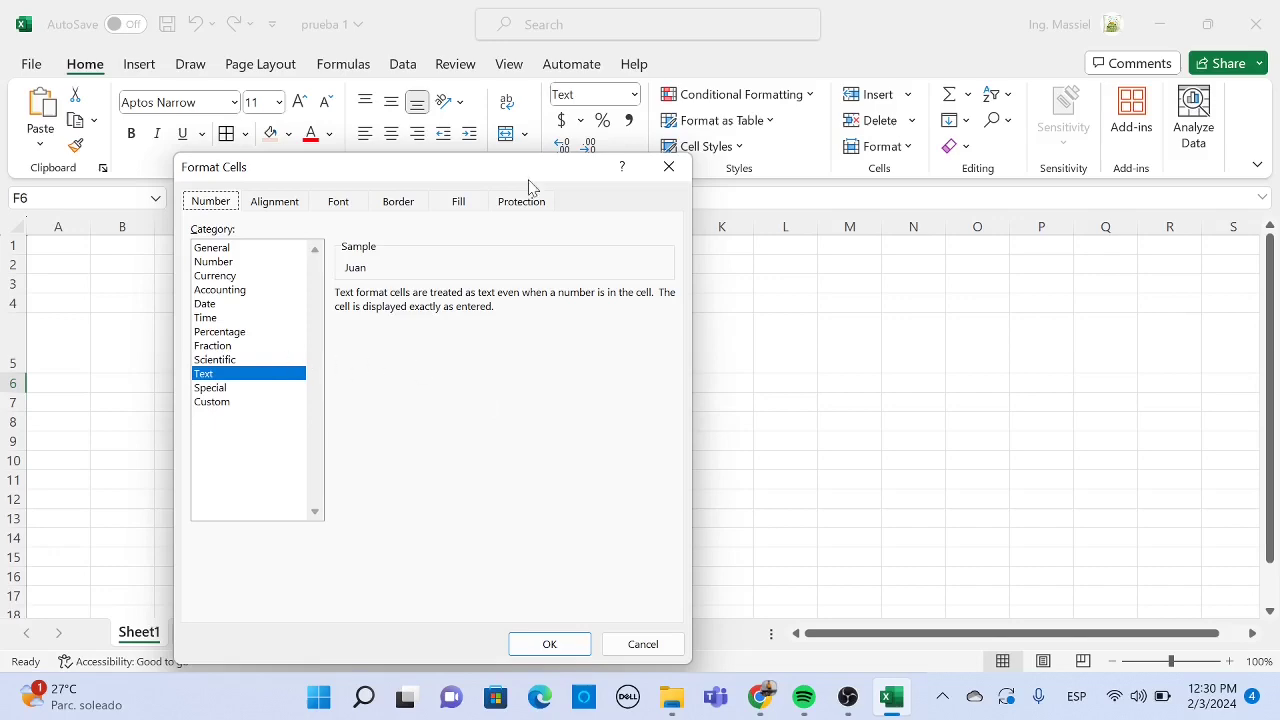
click(672, 165)
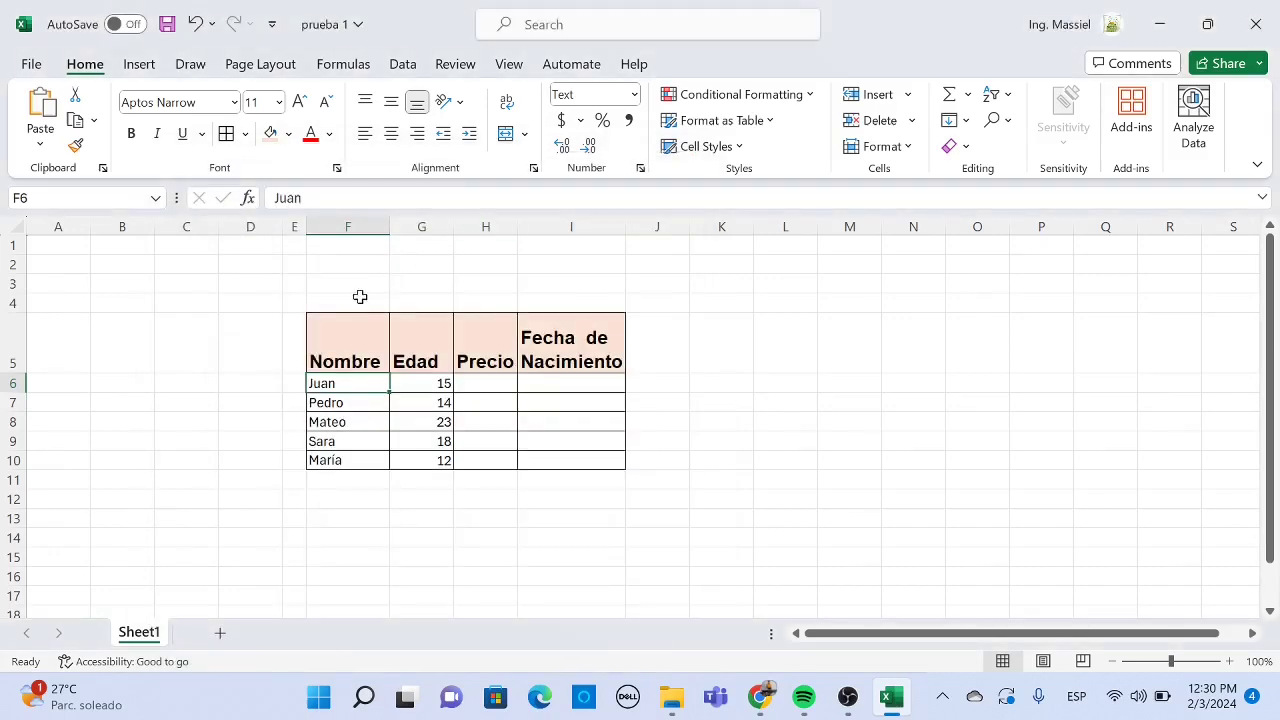
click(349, 403)
right_click(349, 403)
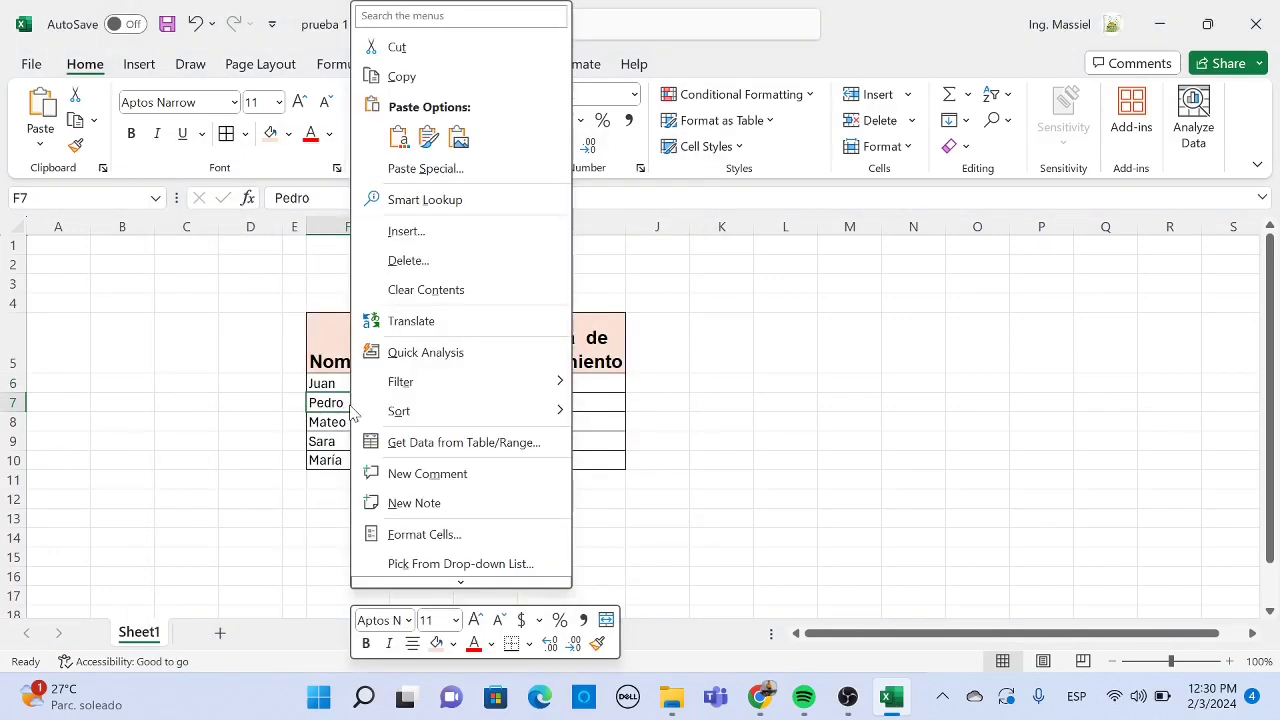
click(430, 535)
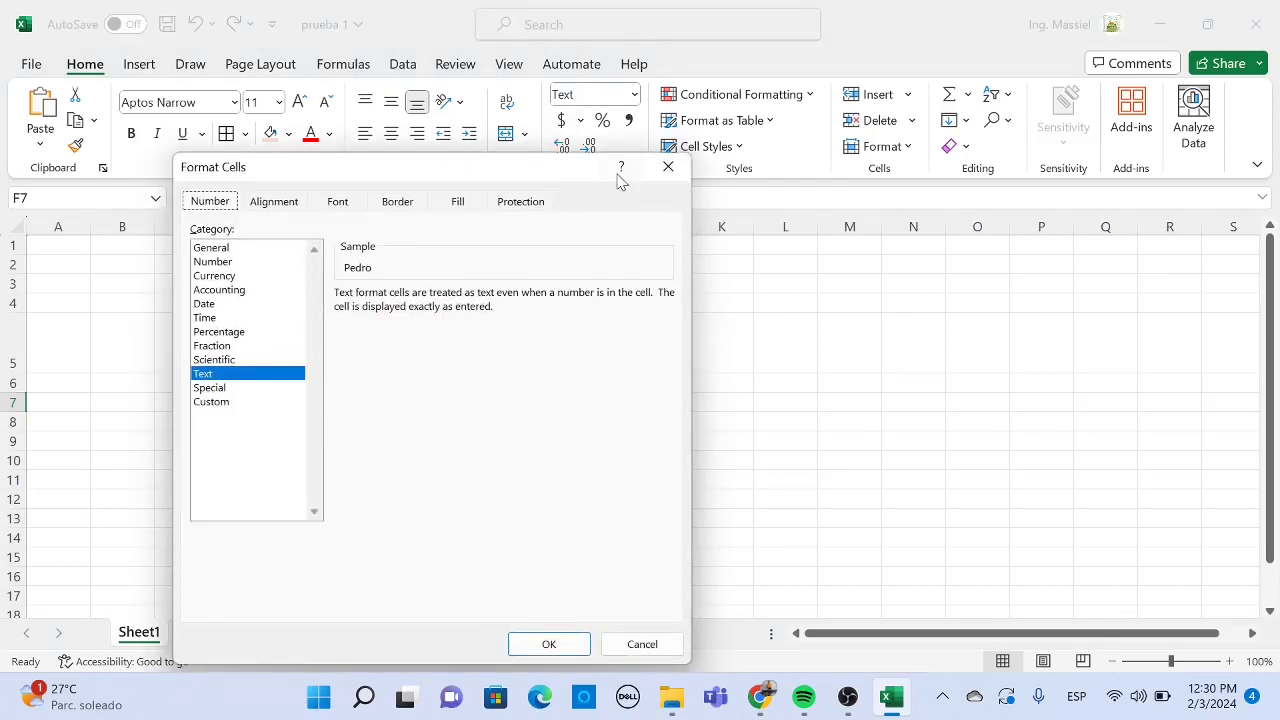
click(670, 168)
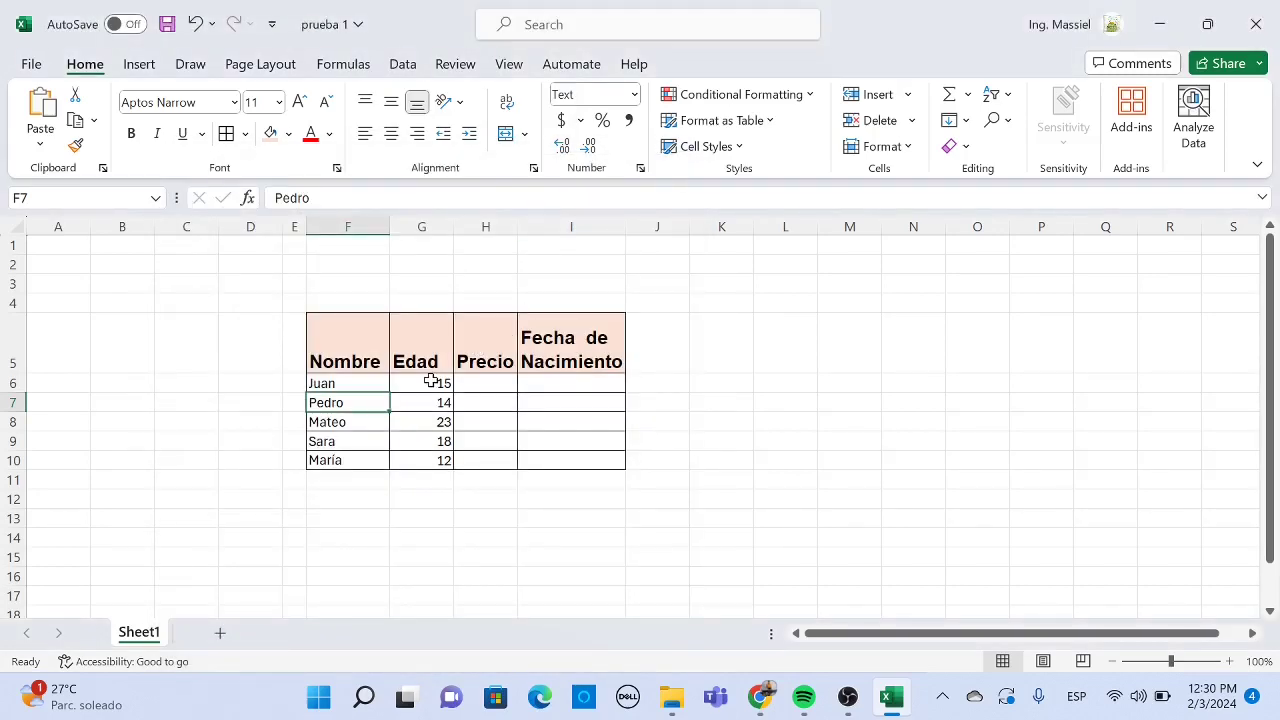
- Format the ages in G6:G10 as Number with 0 decimal places
drag(431, 383, 440, 458)
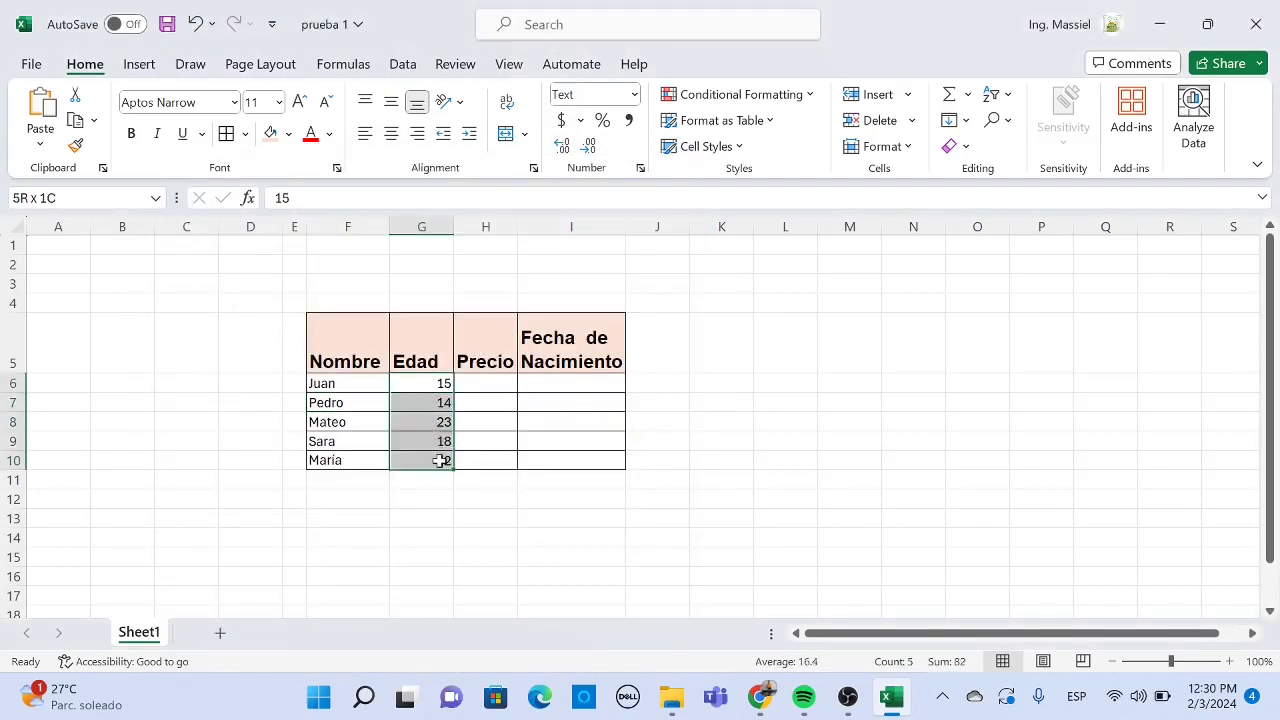
right_click(417, 387)
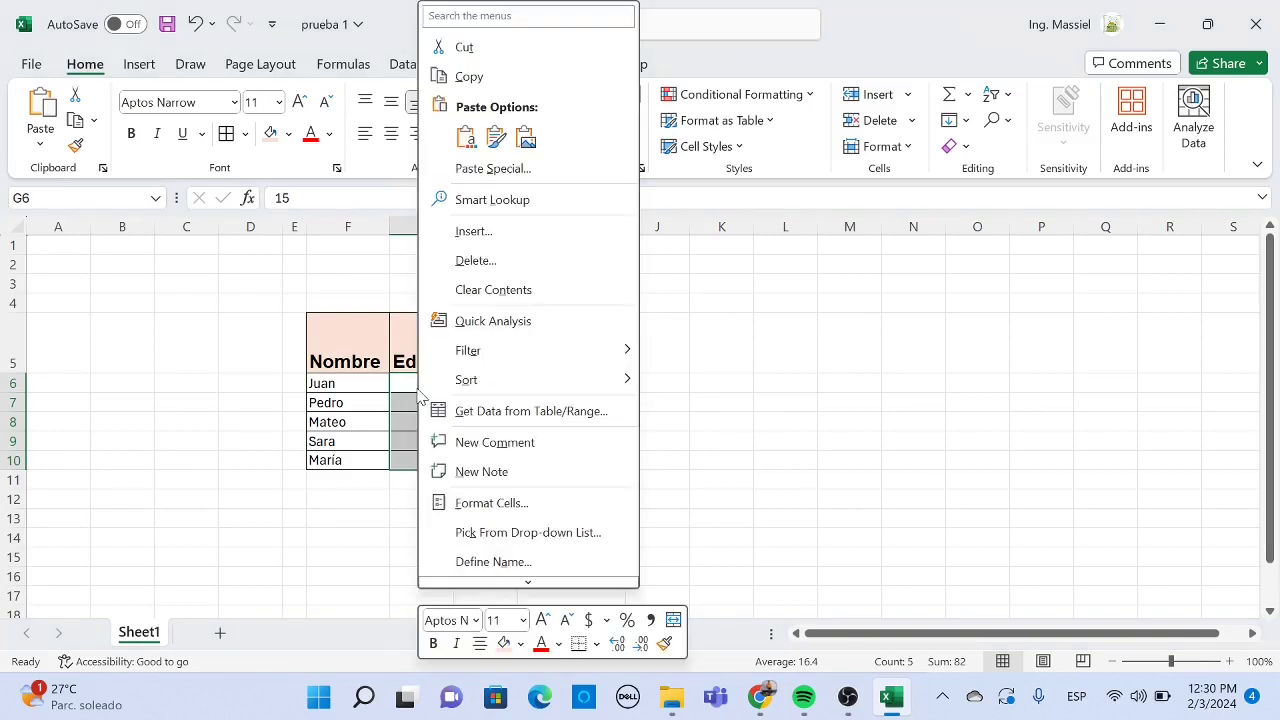
click(517, 510)
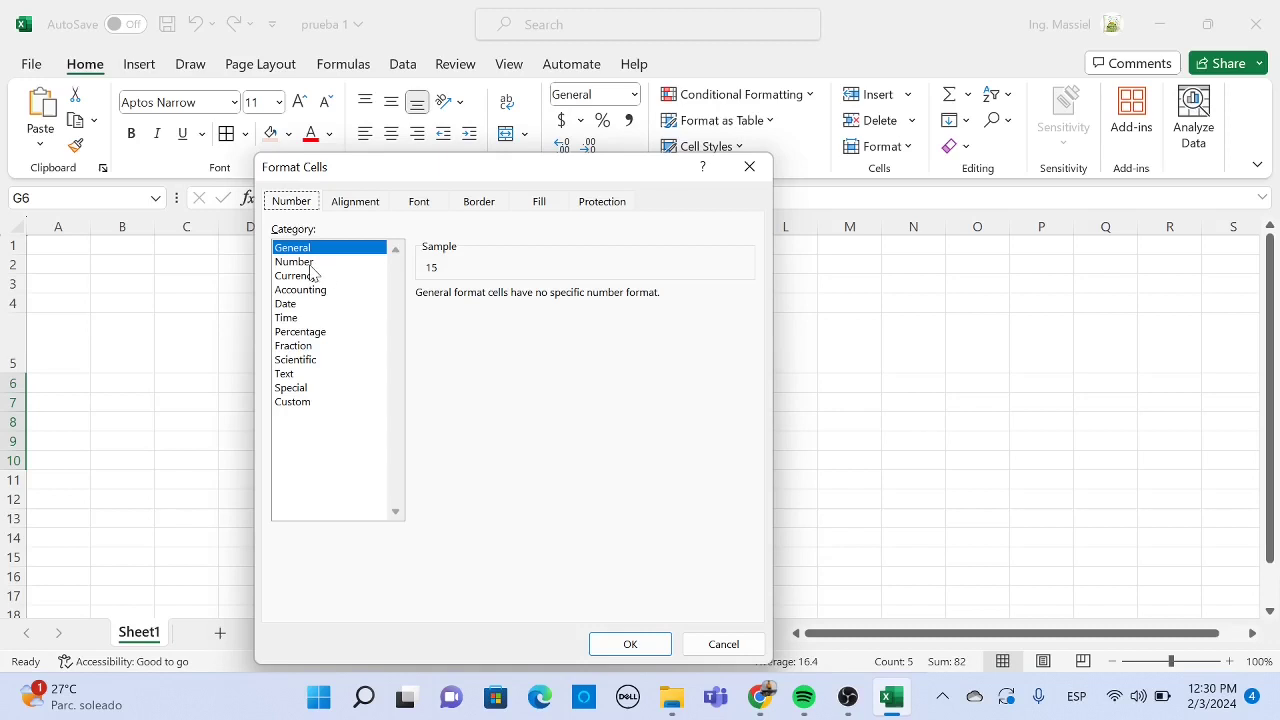
click(305, 262)
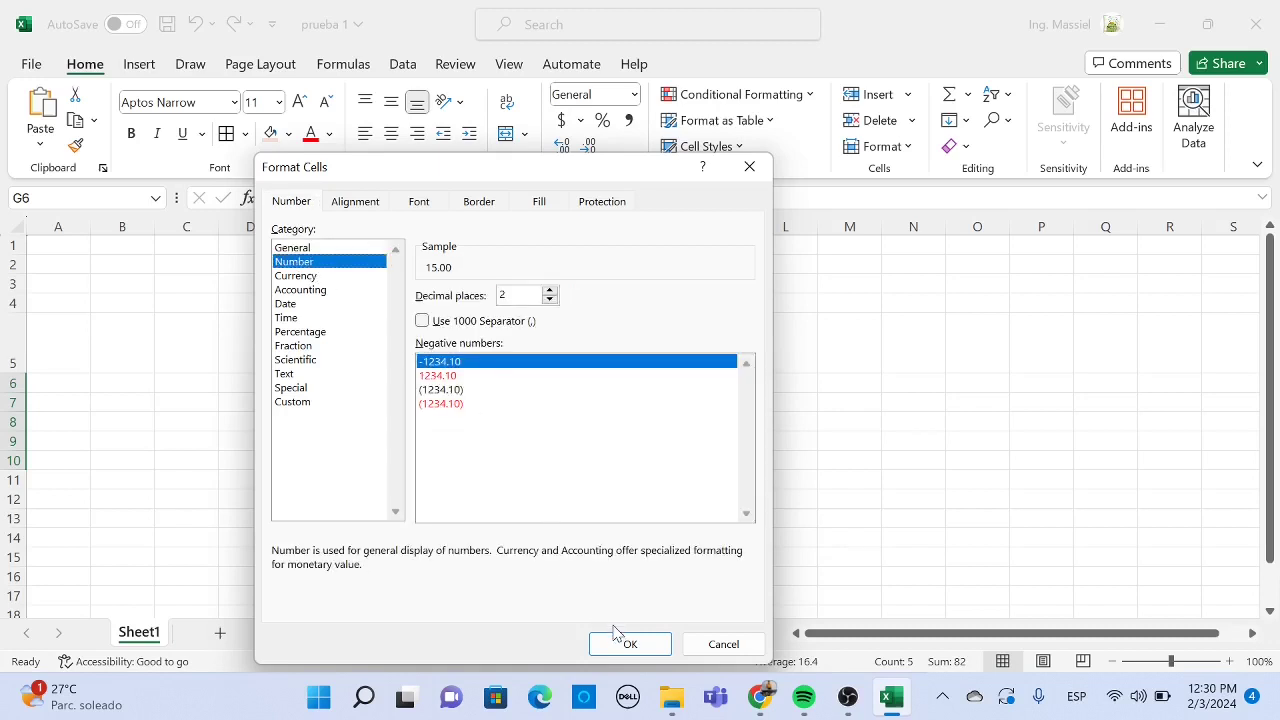
click(549, 300)
click(549, 300)
click(638, 644)
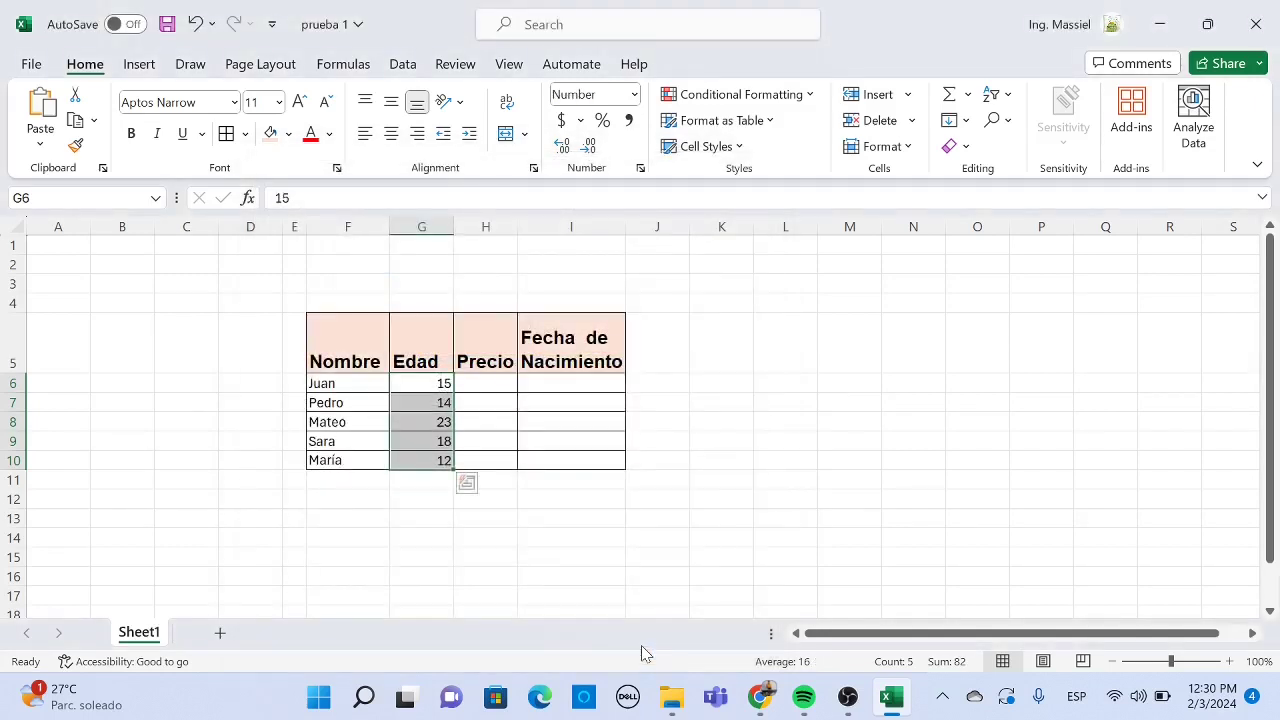
- Reopen Format Cells on G6 and G8 to check the format, closing without changes
click(436, 386)
right_click(437, 391)
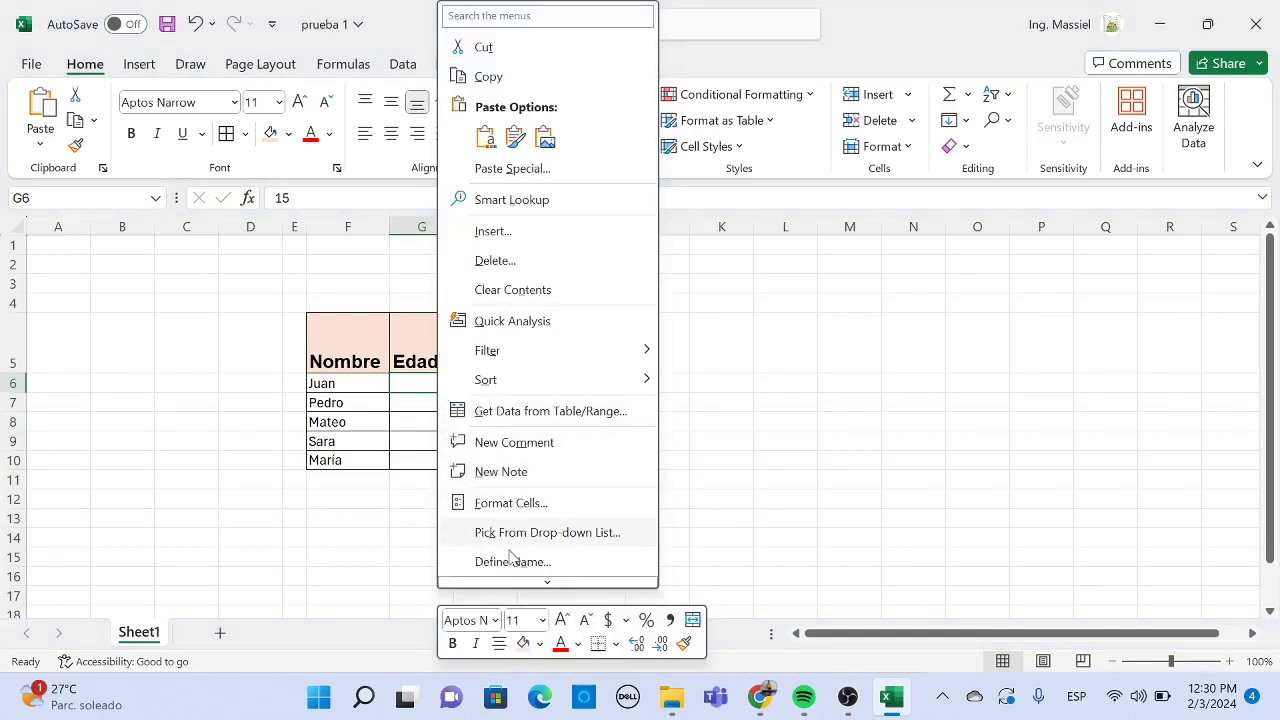
click(511, 503)
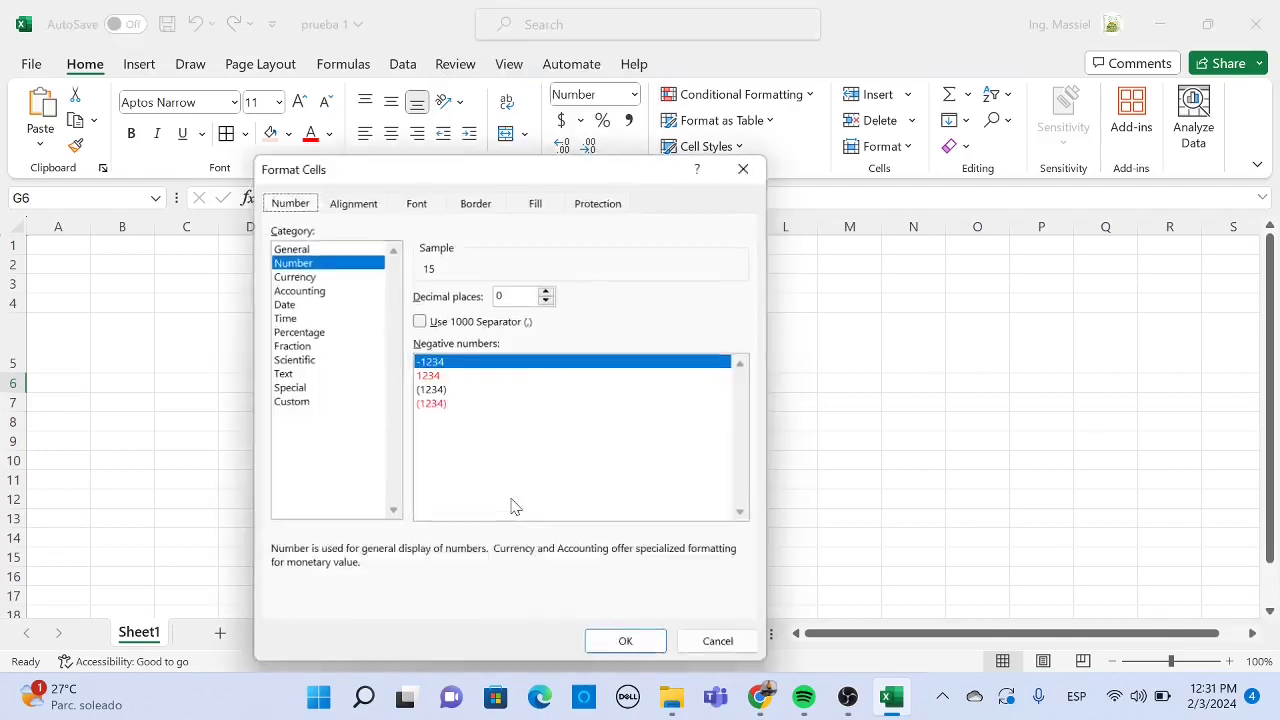
click(746, 167)
right_click(428, 414)
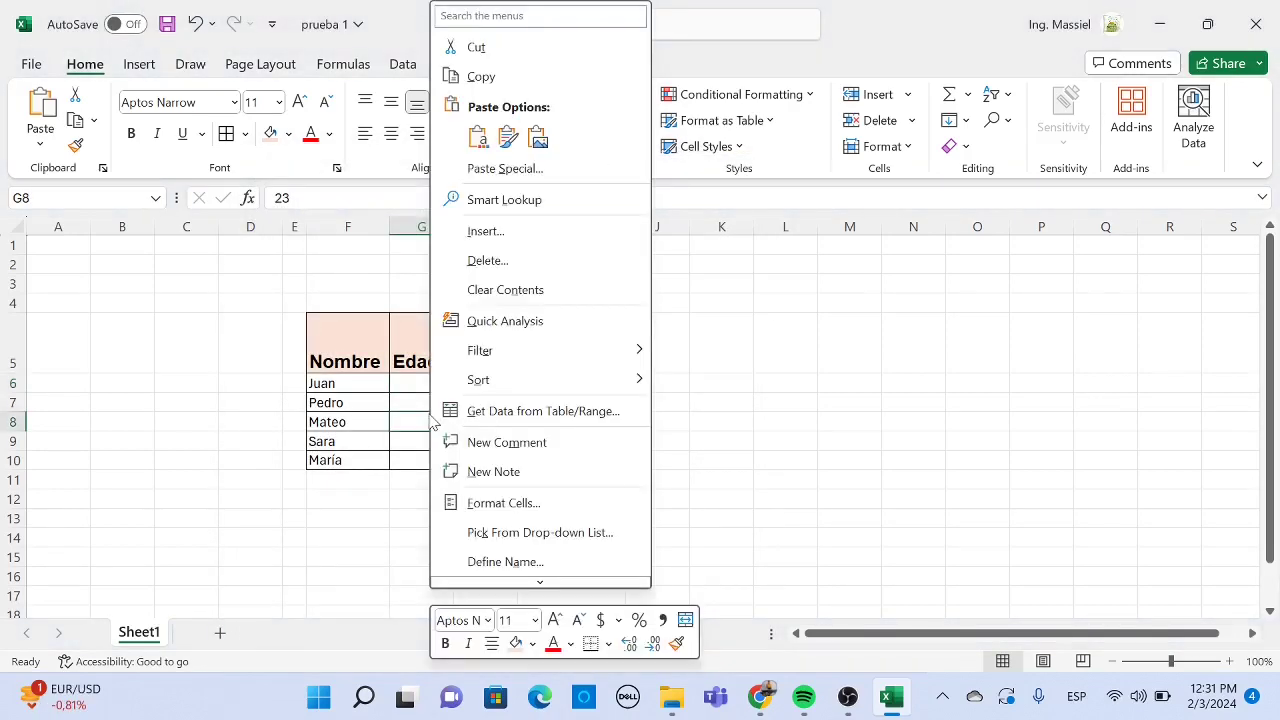
click(499, 505)
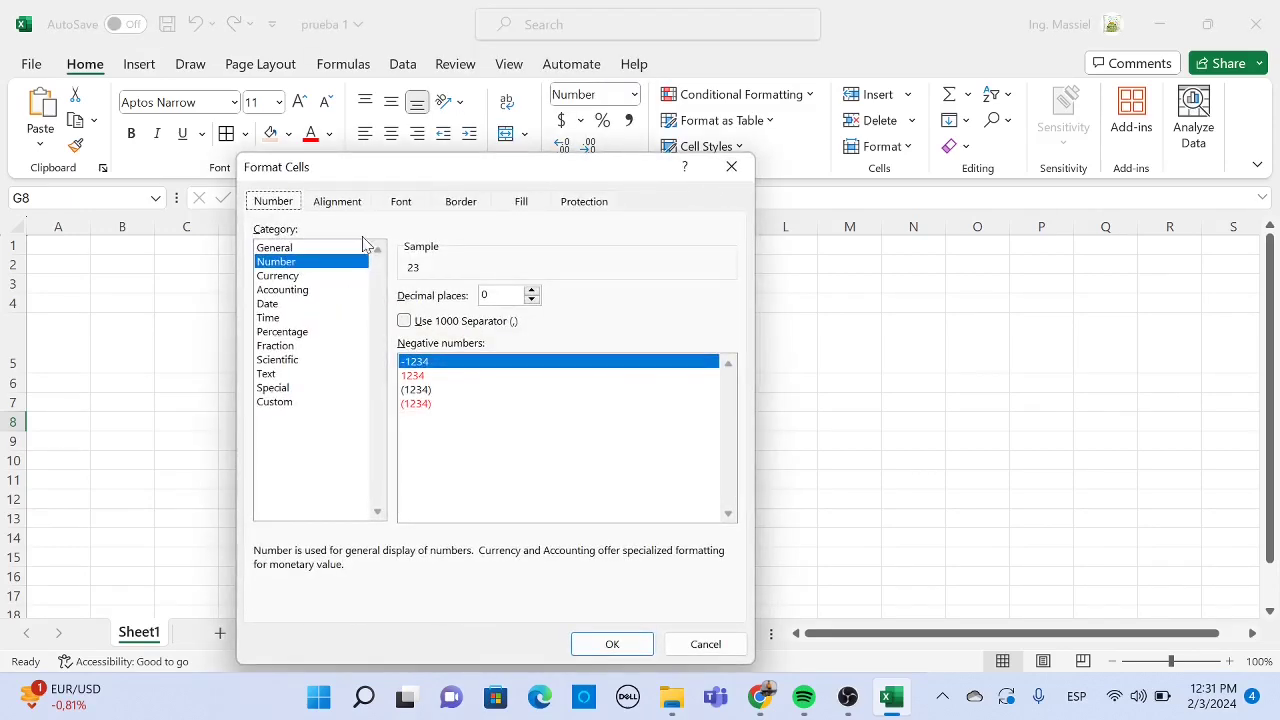
click(731, 176)
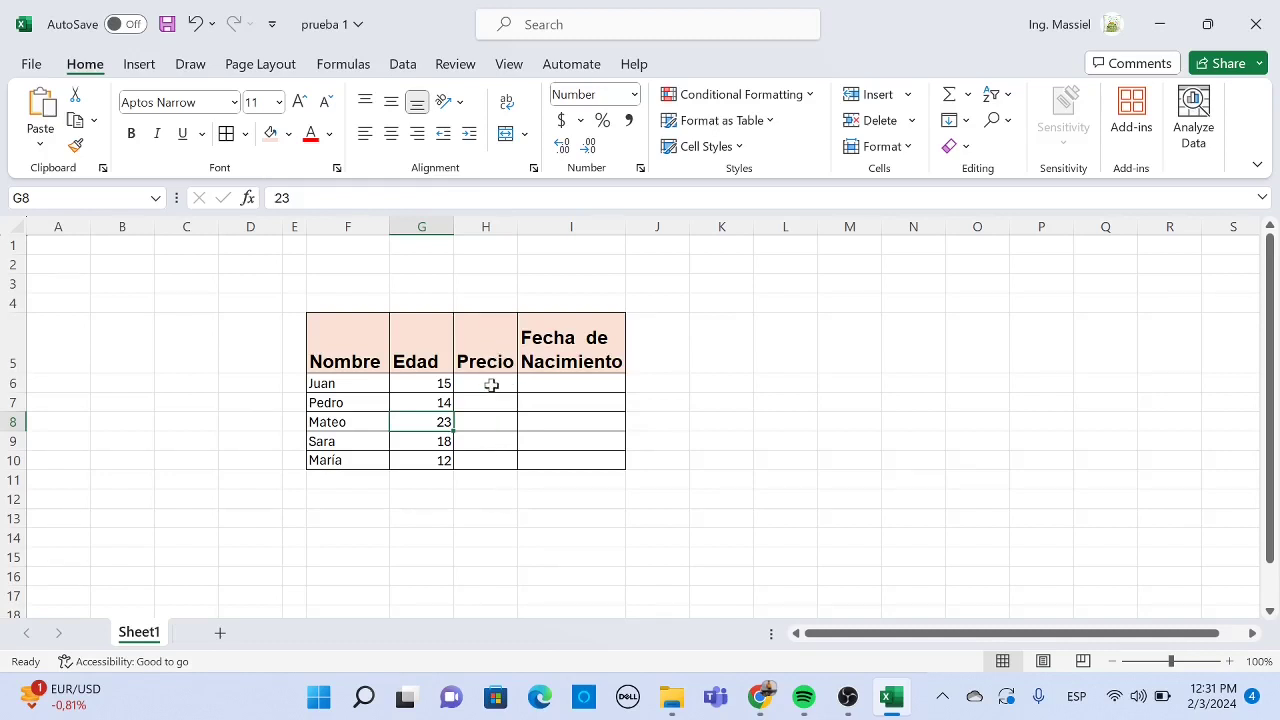
- Apply the Currency format to cells H6:H10 with the $ symbol, two decimals and default negatives
drag(487, 380, 497, 456)
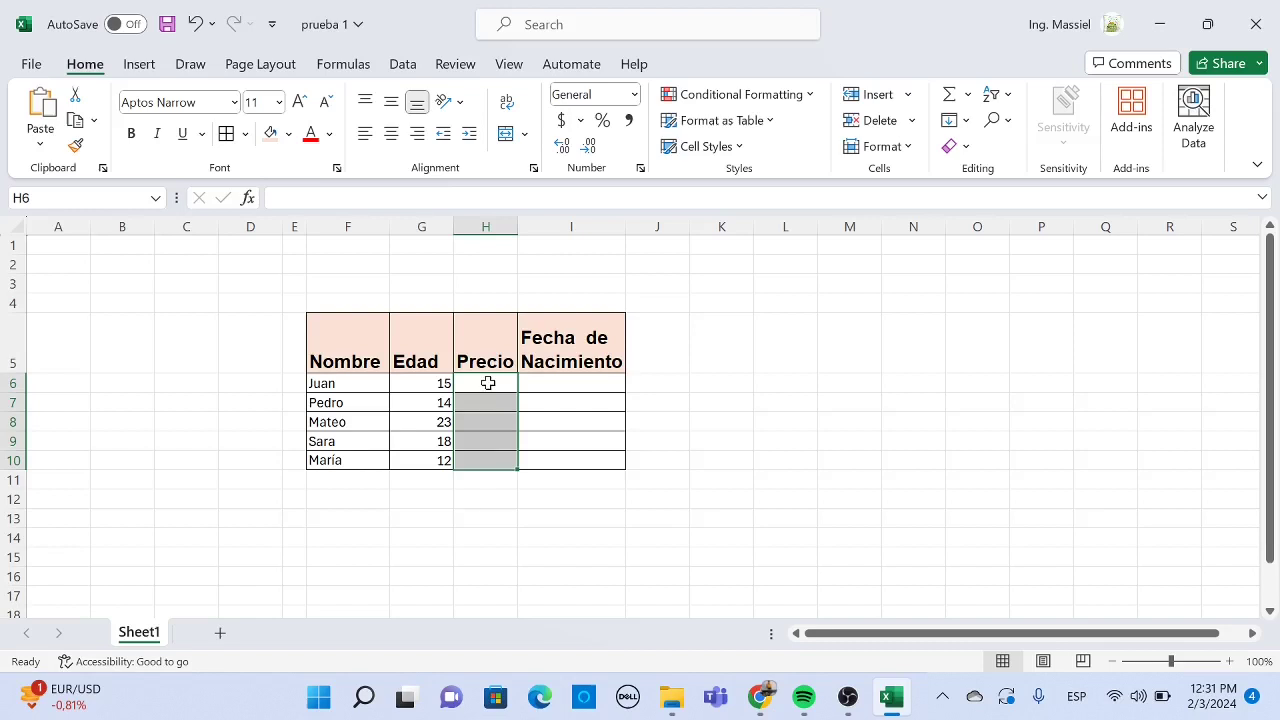
right_click(488, 383)
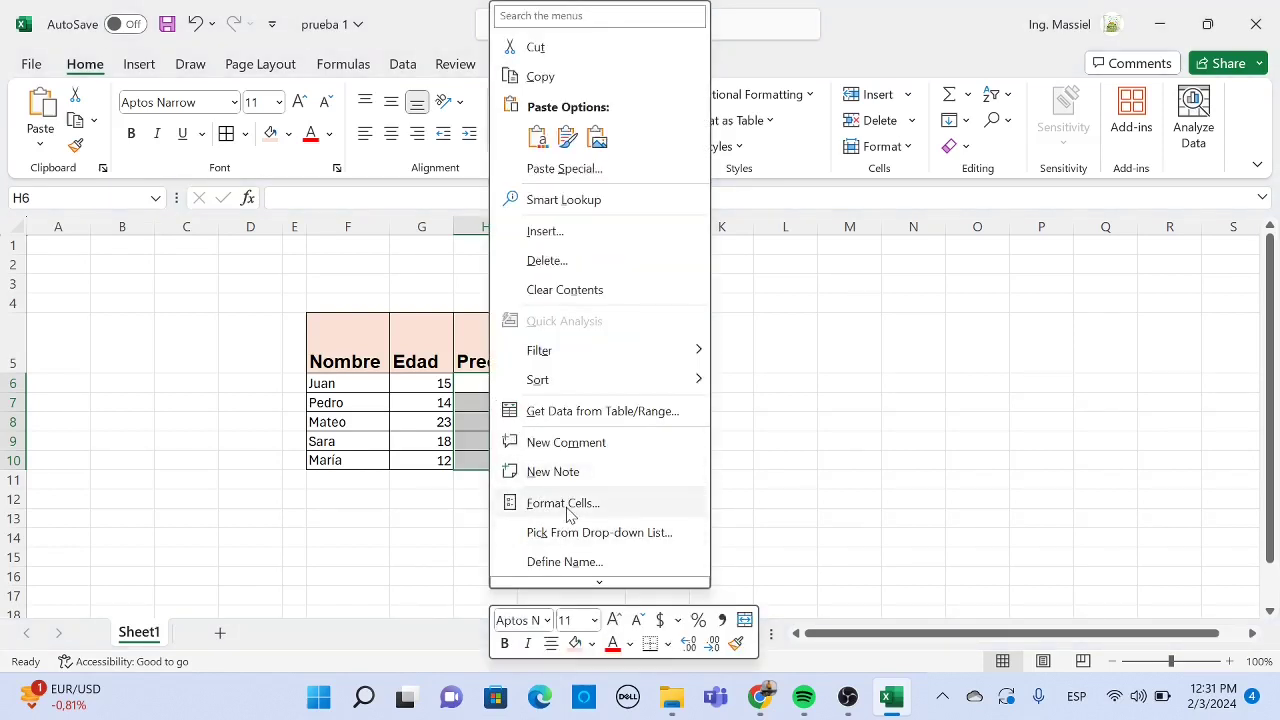
click(565, 503)
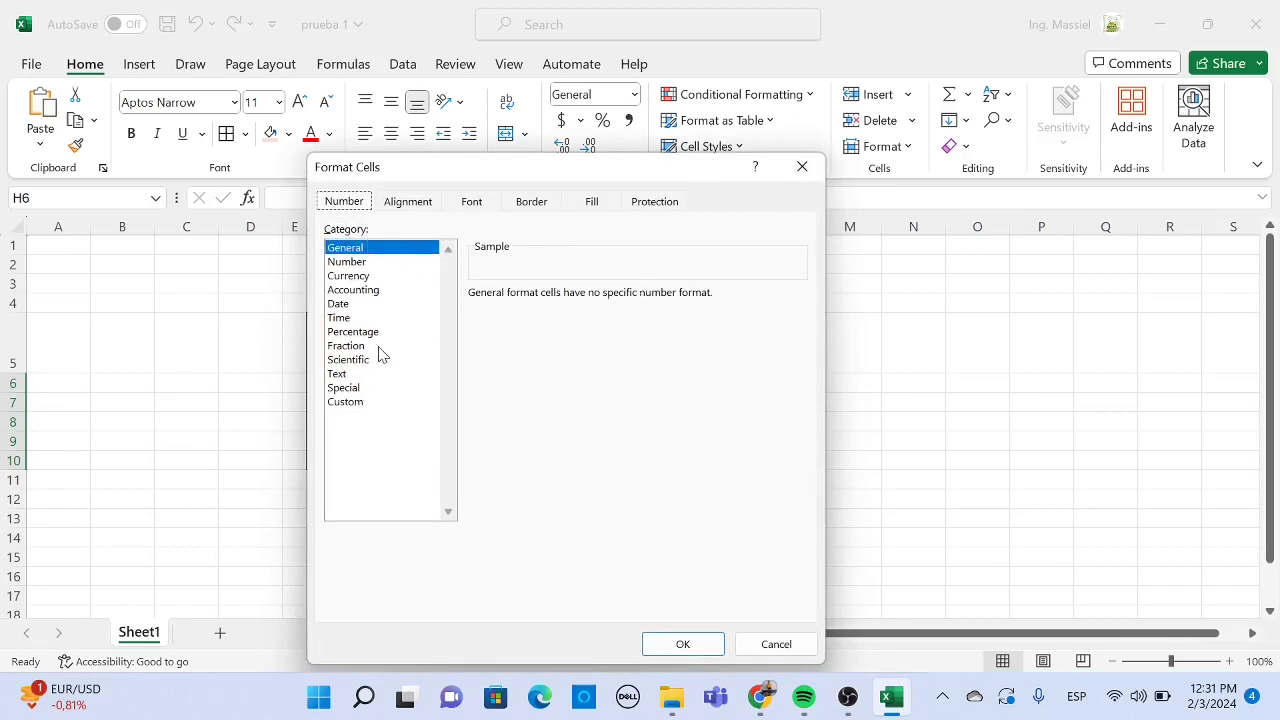
click(357, 276)
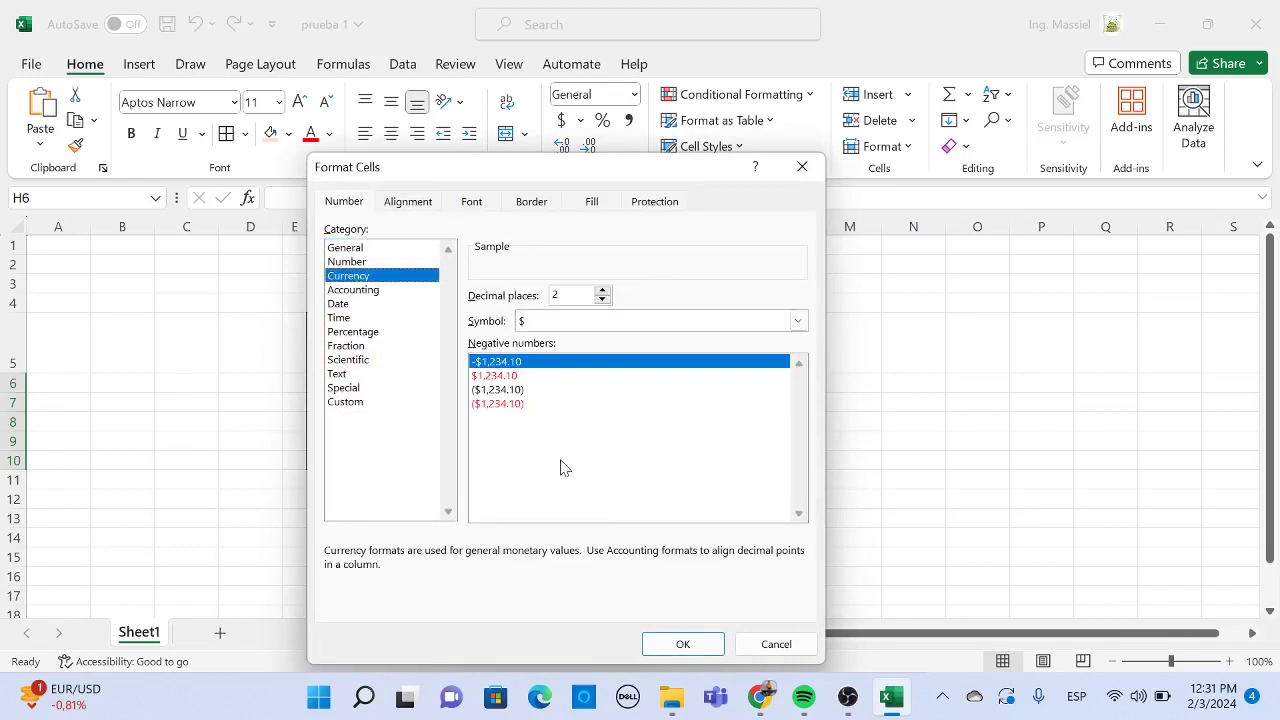
click(798, 321)
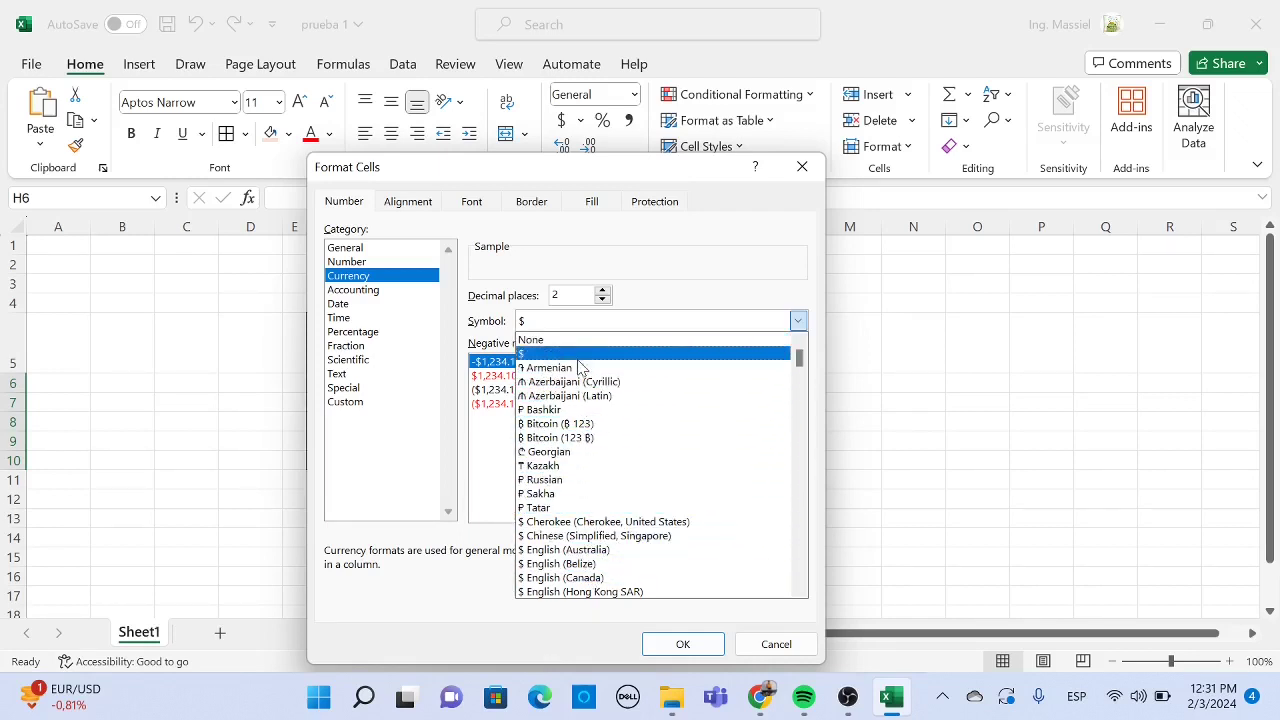
click(567, 355)
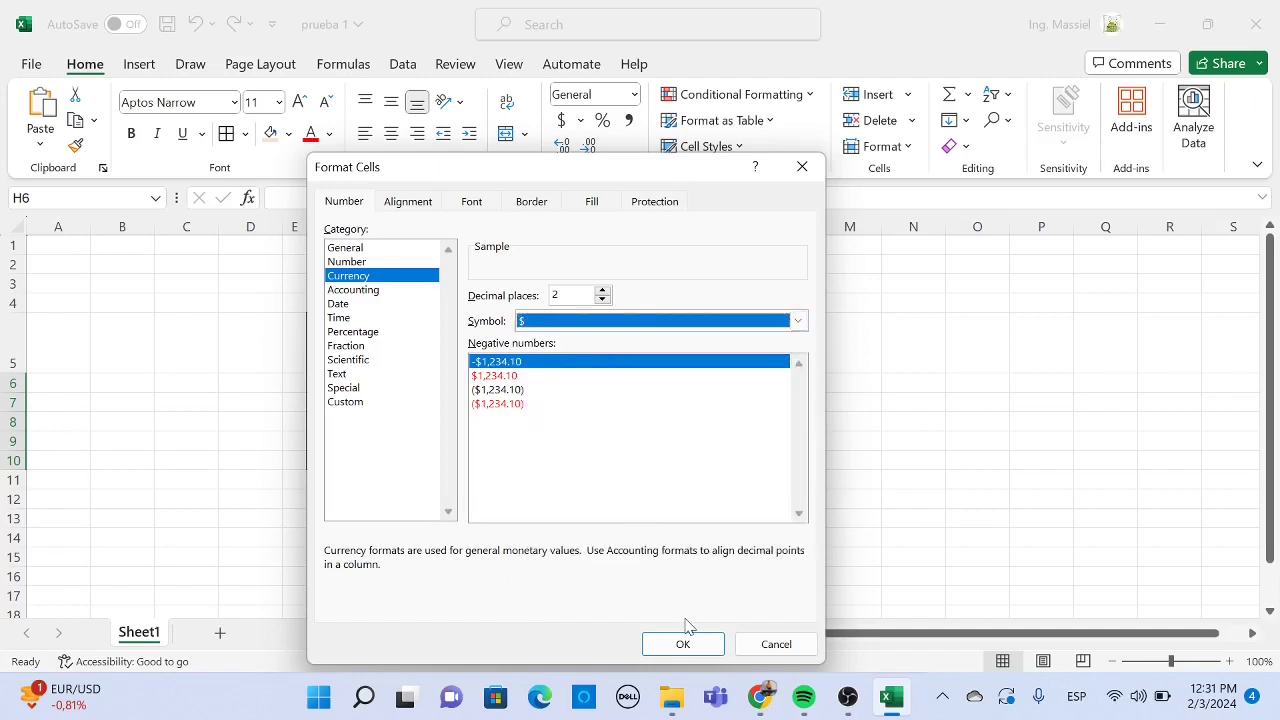
click(633, 359)
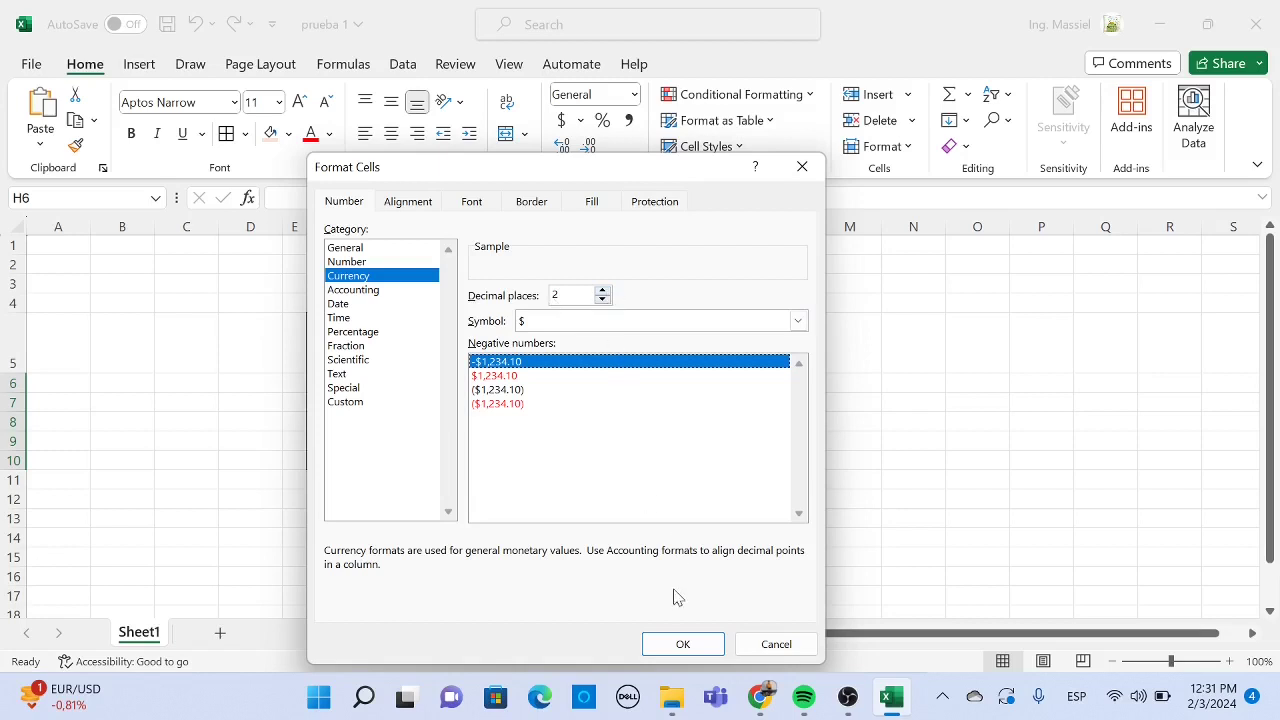
click(687, 645)
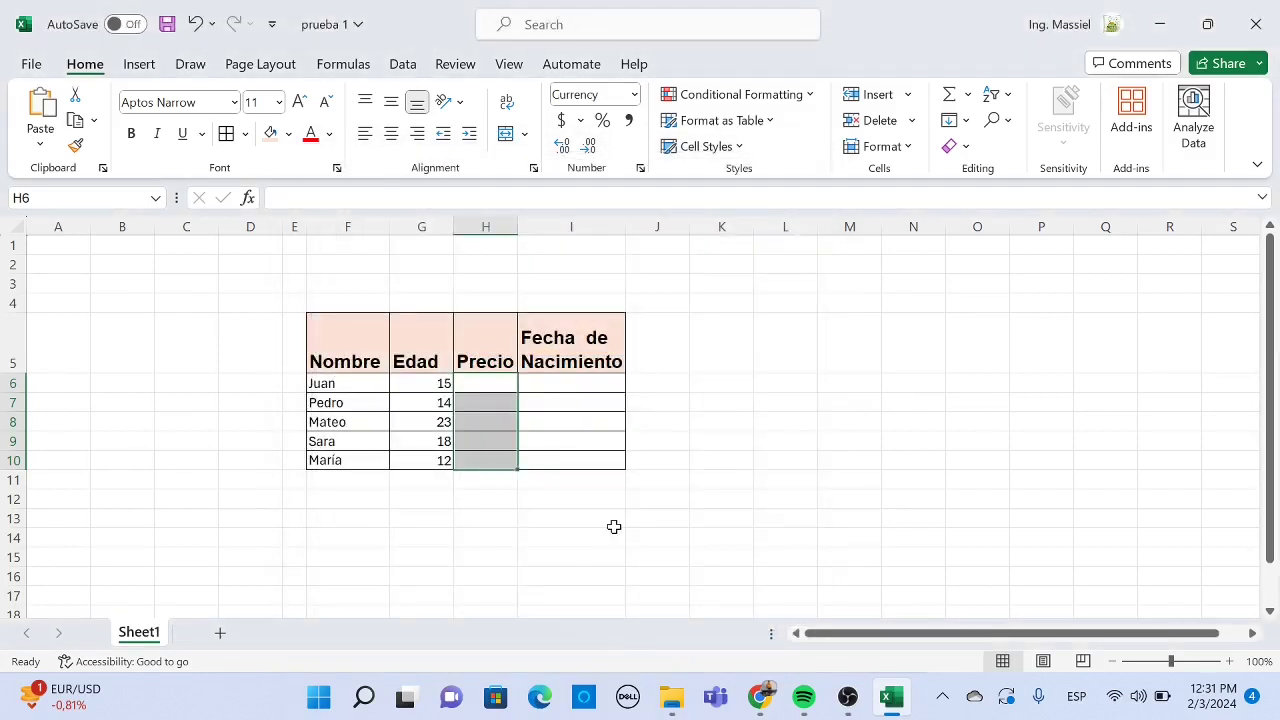
- Enter the prices 100, 200, 300, 800 and 1250 down H6 to H10, ending on cell I6
click(491, 386)
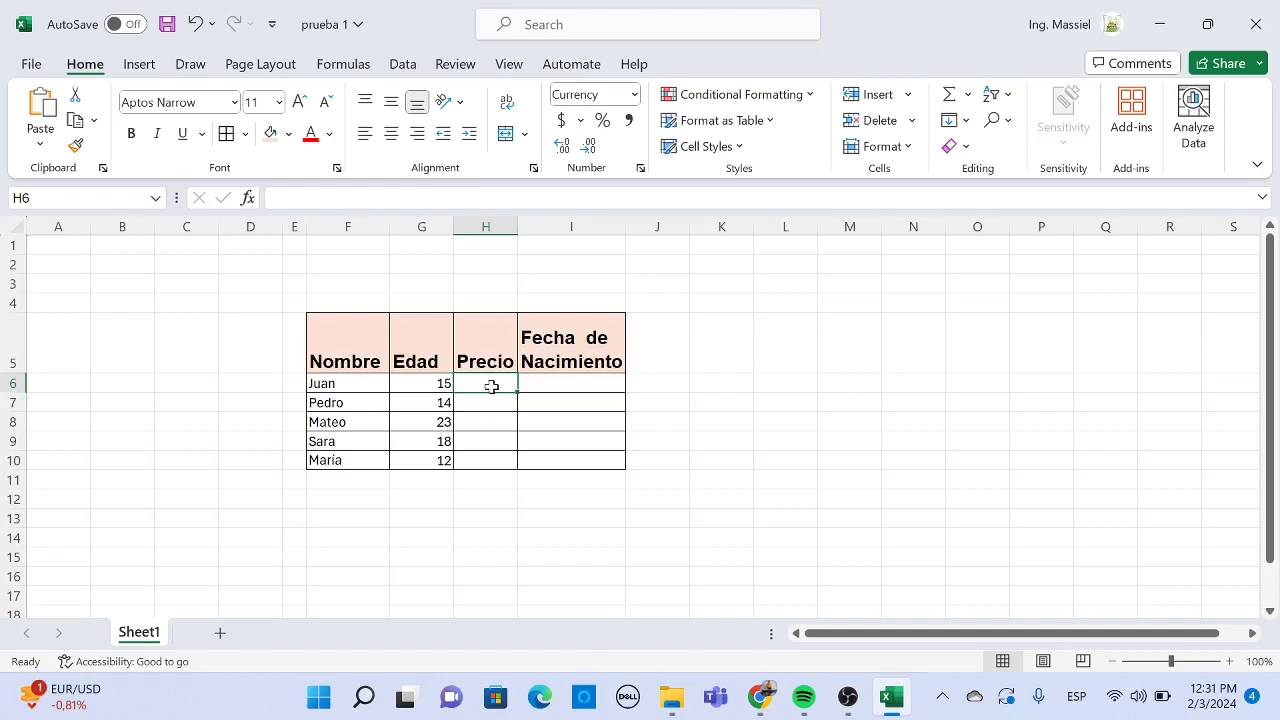
text(100)
key(Return)
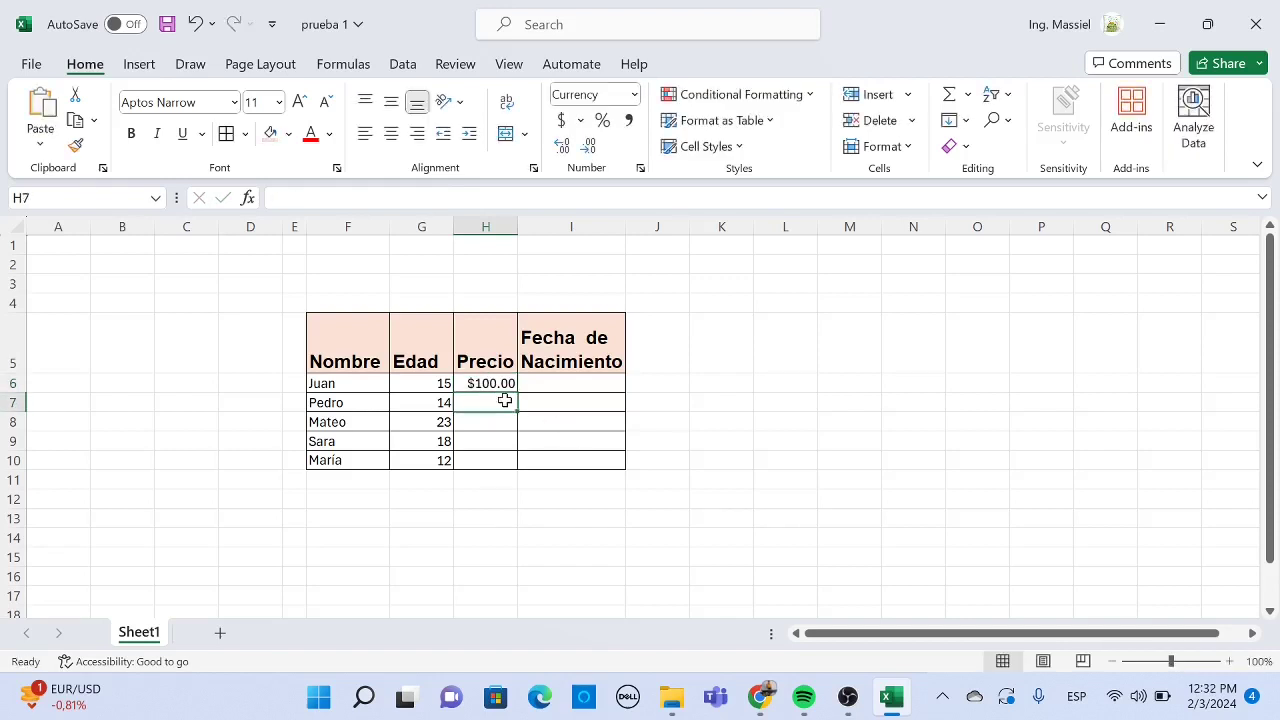
text(200)
key(Return)
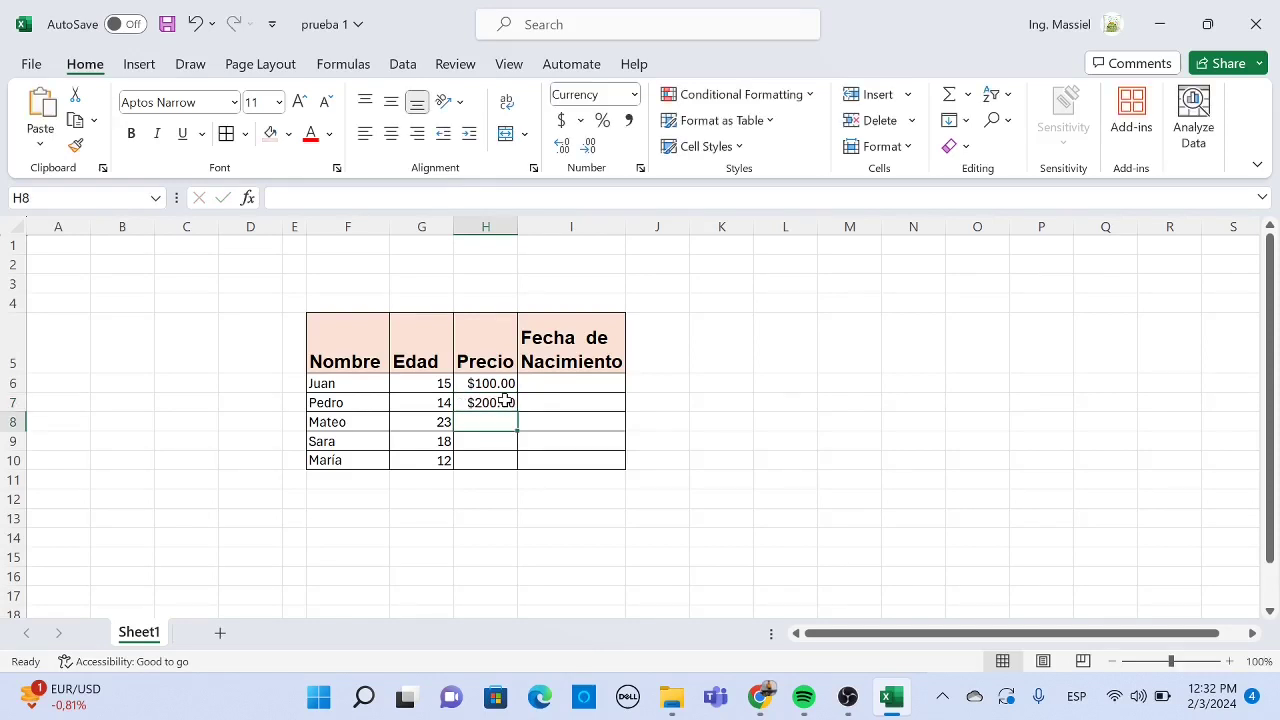
text(300)
key(Return)
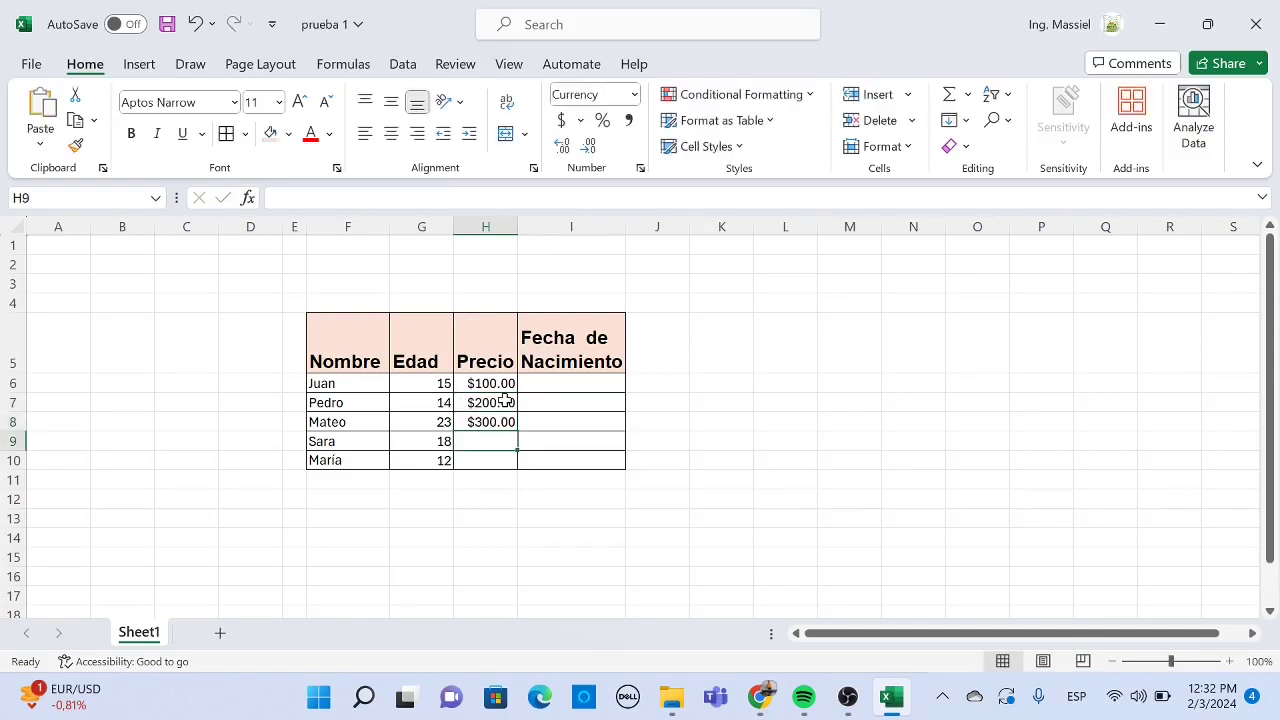
text(800)
key(Return)
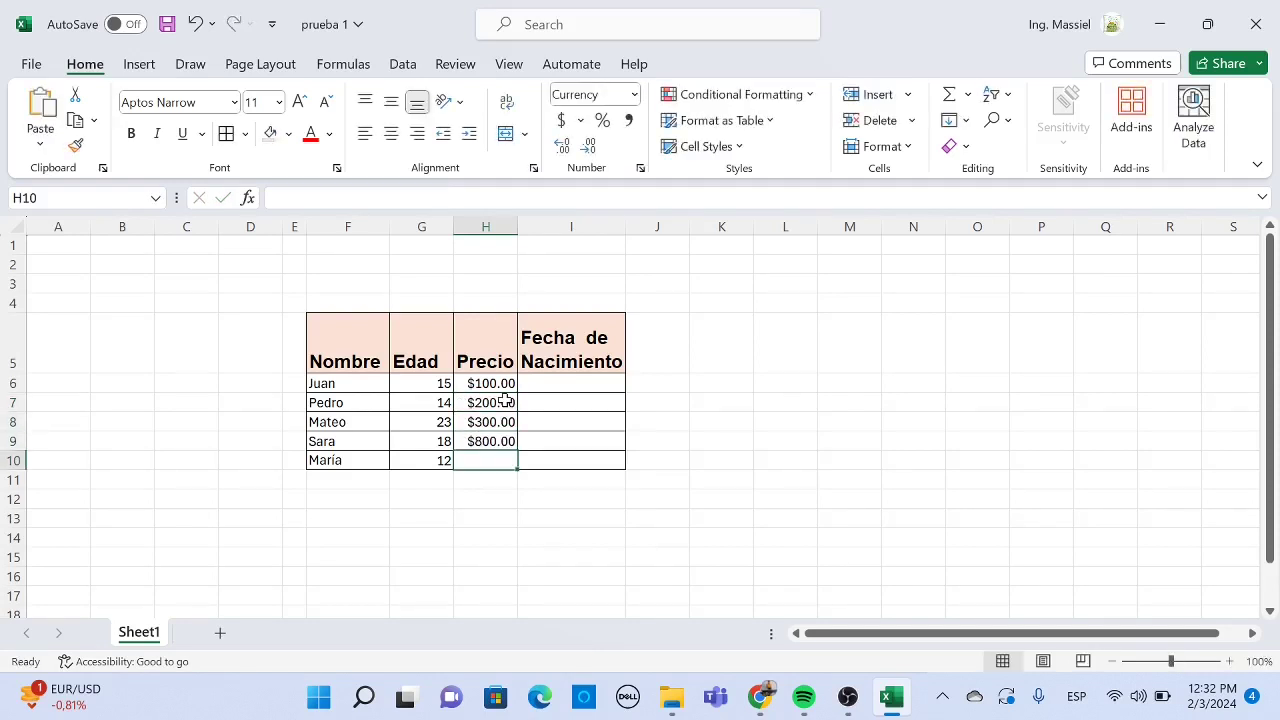
text(1250)
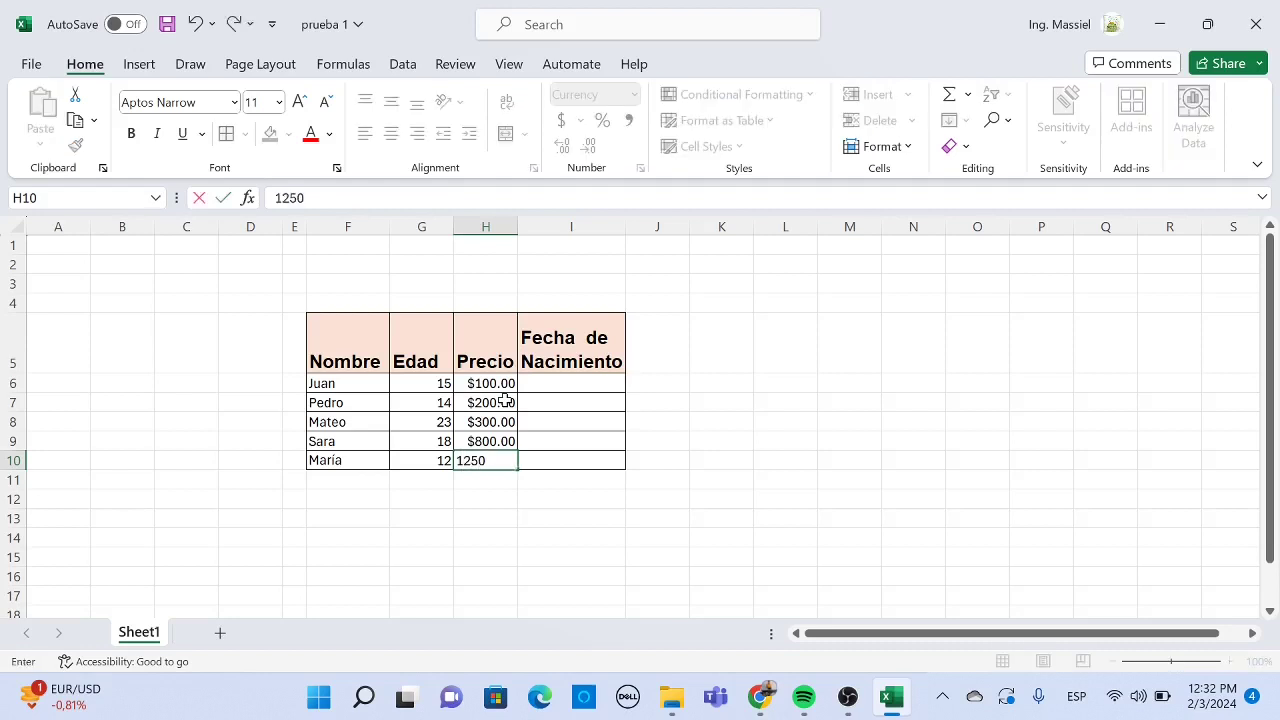
key(Tab)
click(886, 388)
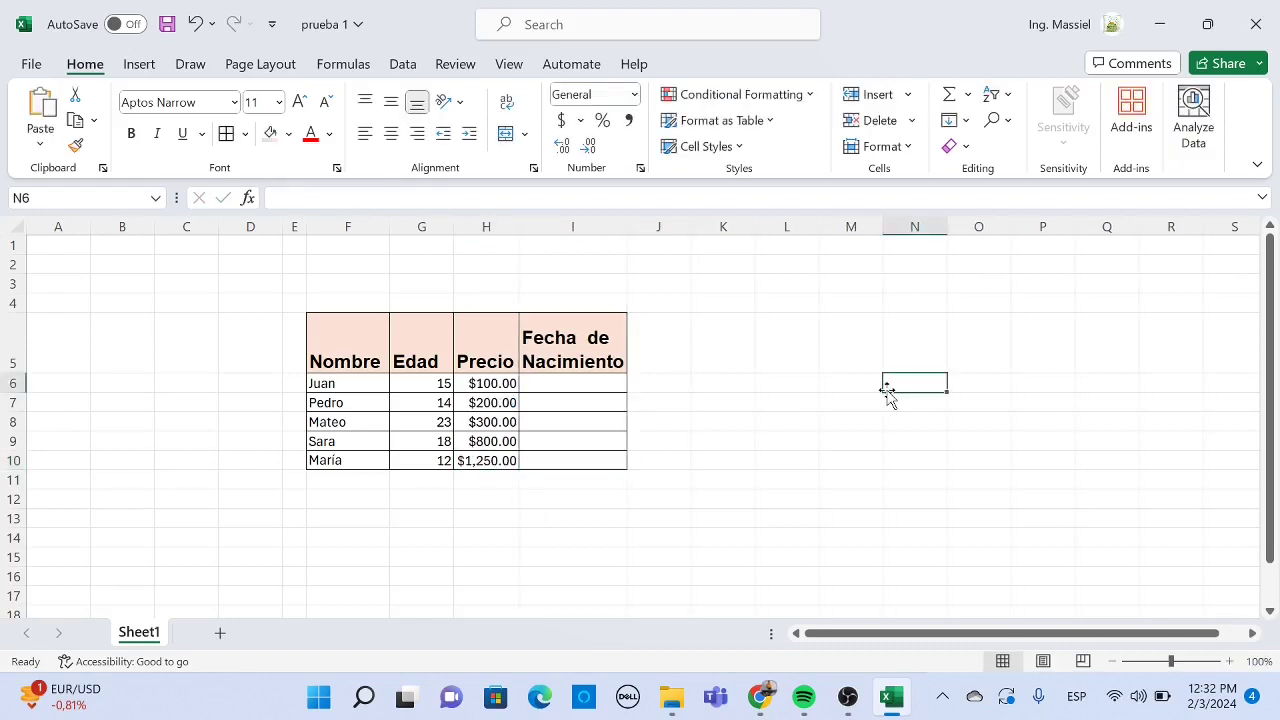
click(576, 387)
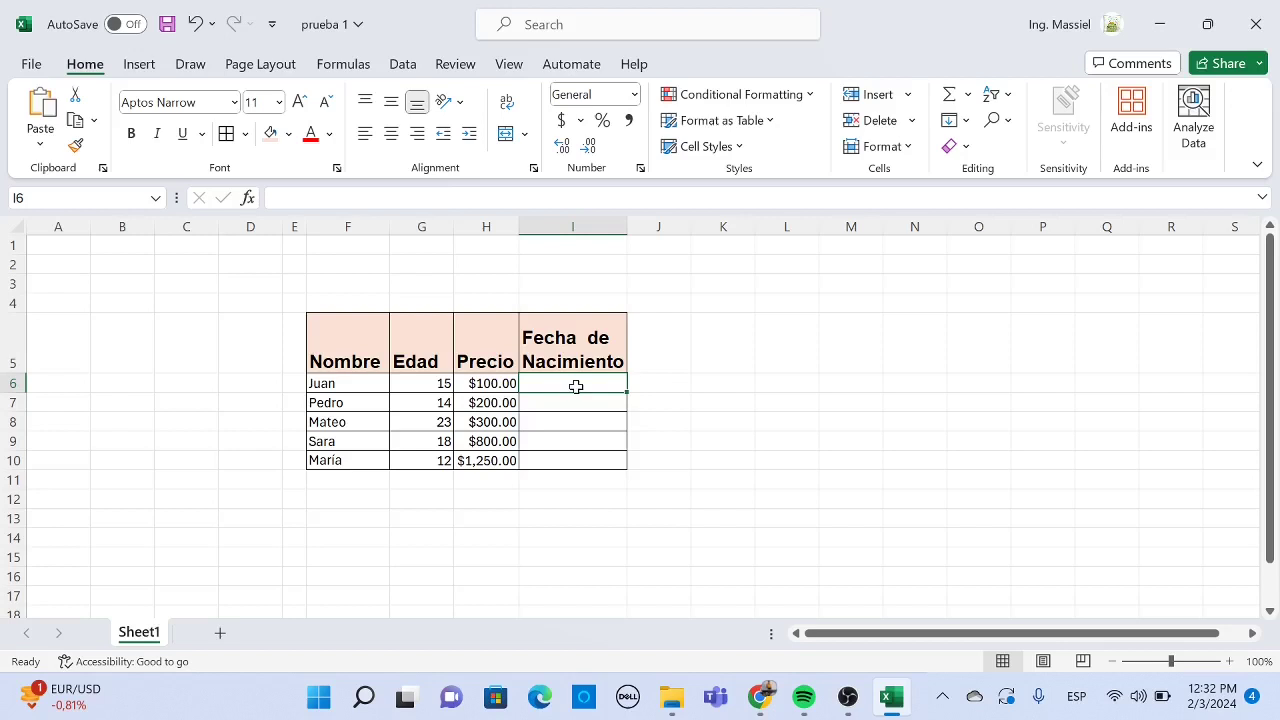
- Open Format Cells for I6:I10 and pick the Date category with the 3/14/2012 type
drag(576, 387, 580, 460)
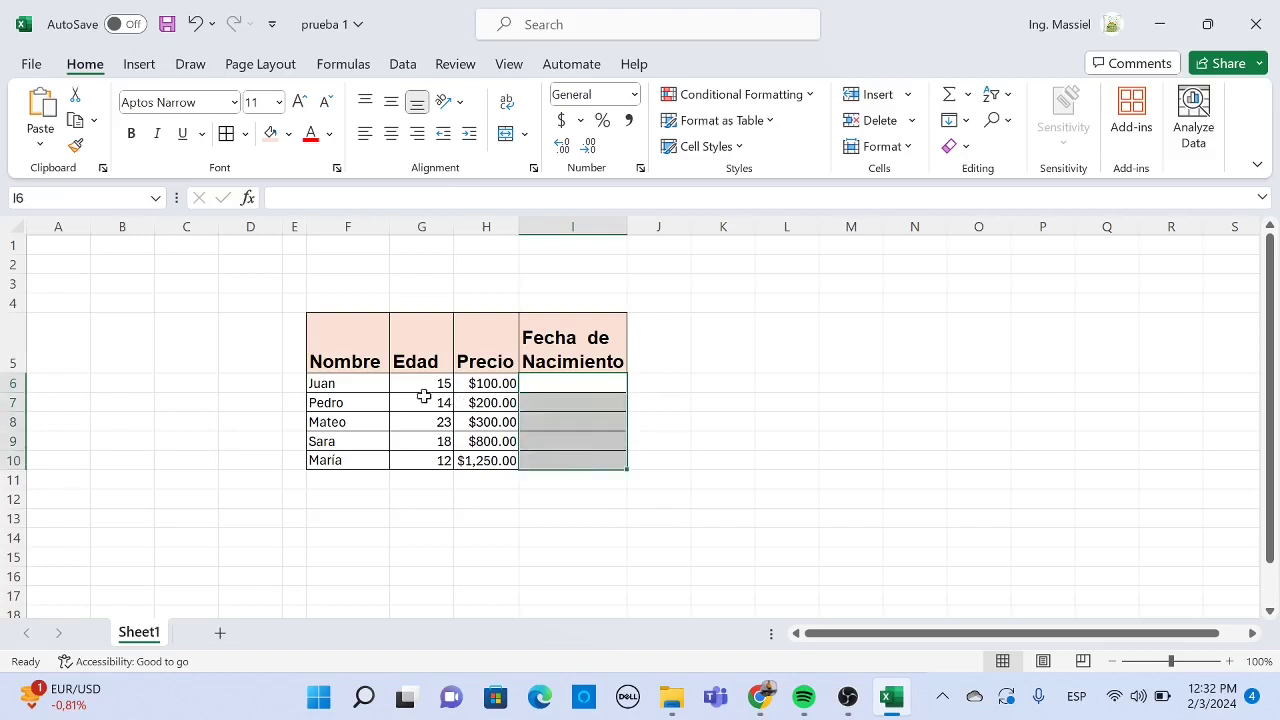
right_click(573, 384)
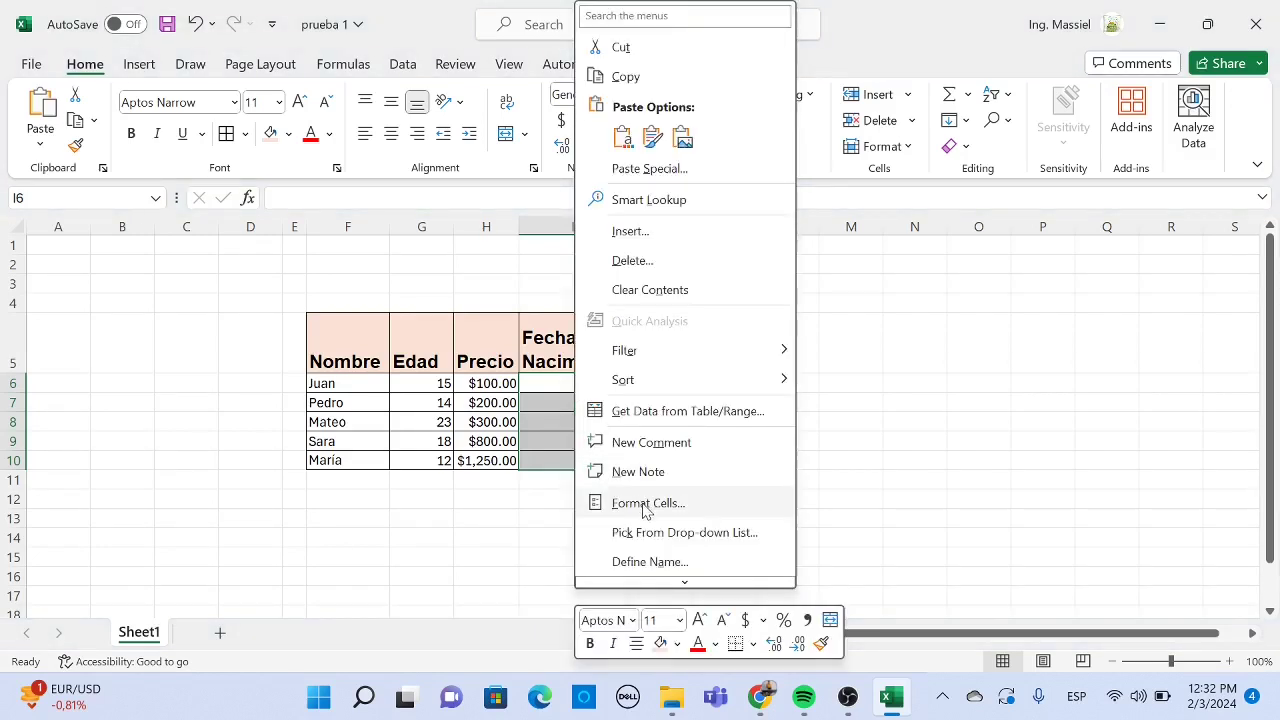
click(645, 503)
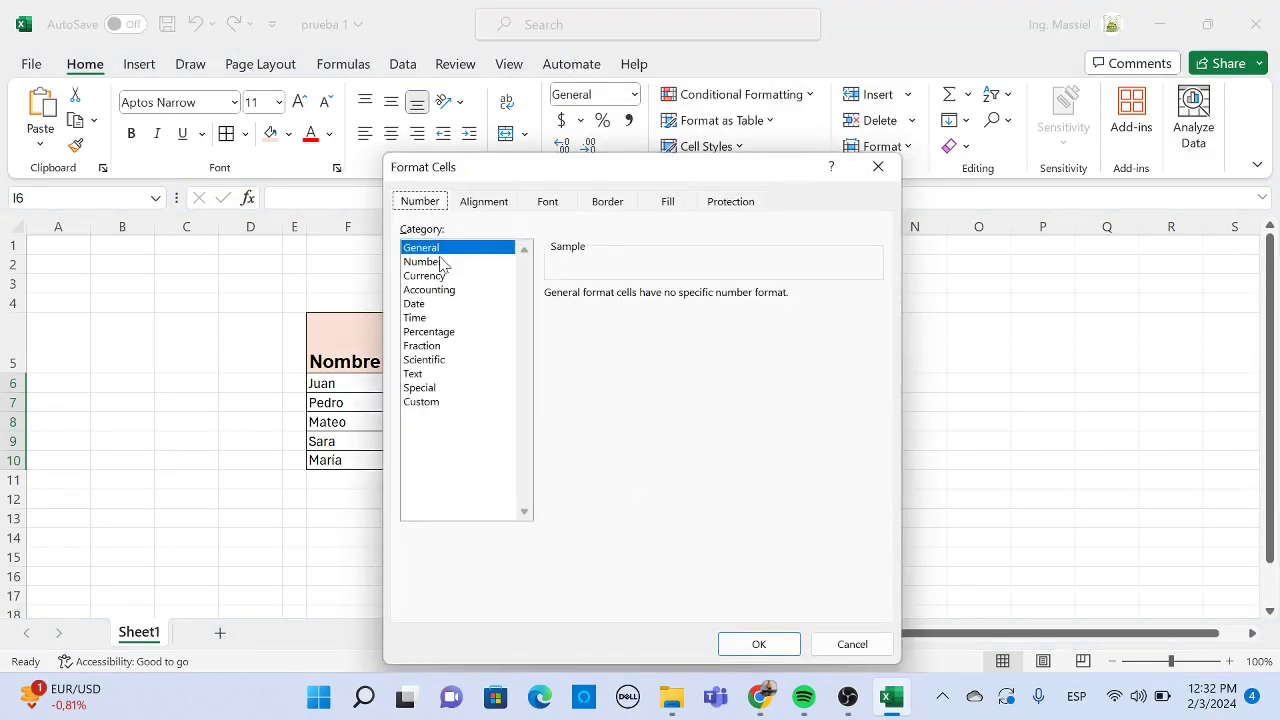
click(417, 304)
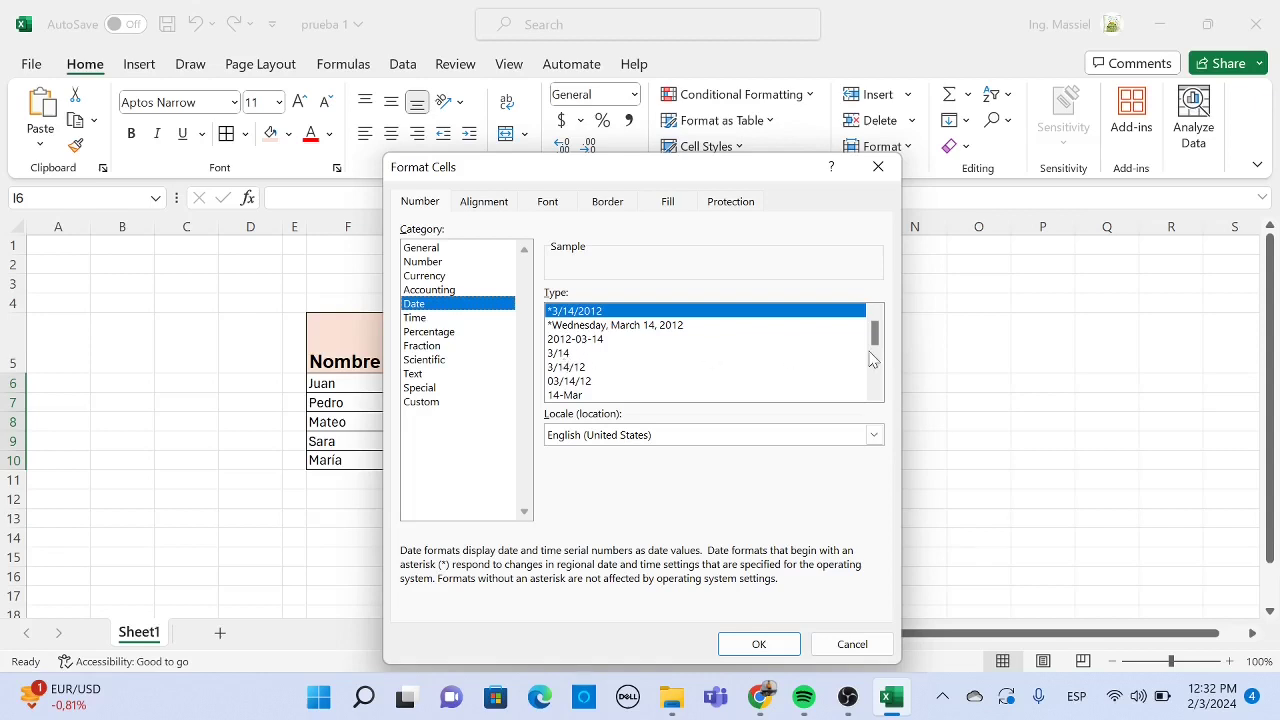
drag(875, 335, 875, 320)
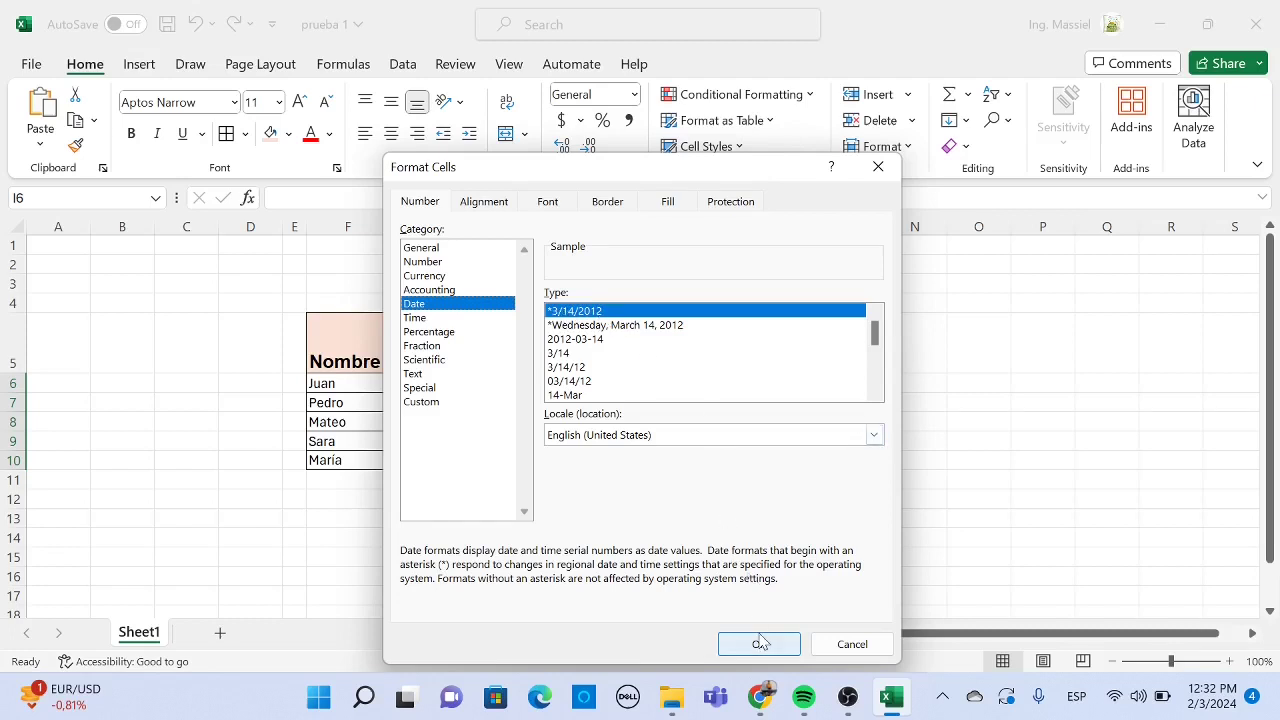
- Set the date locale to Spanish (Dominican Republic) with the 14/03/2012 type and apply it
click(874, 434)
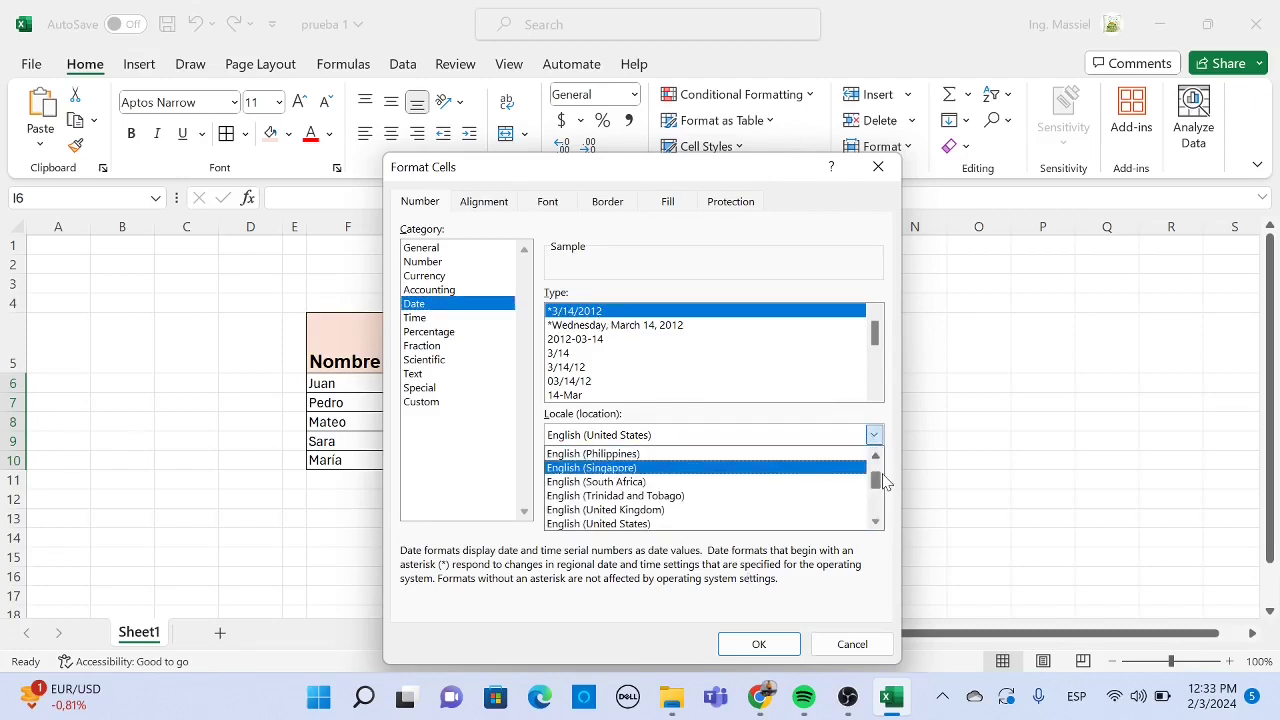
drag(878, 480, 877, 489)
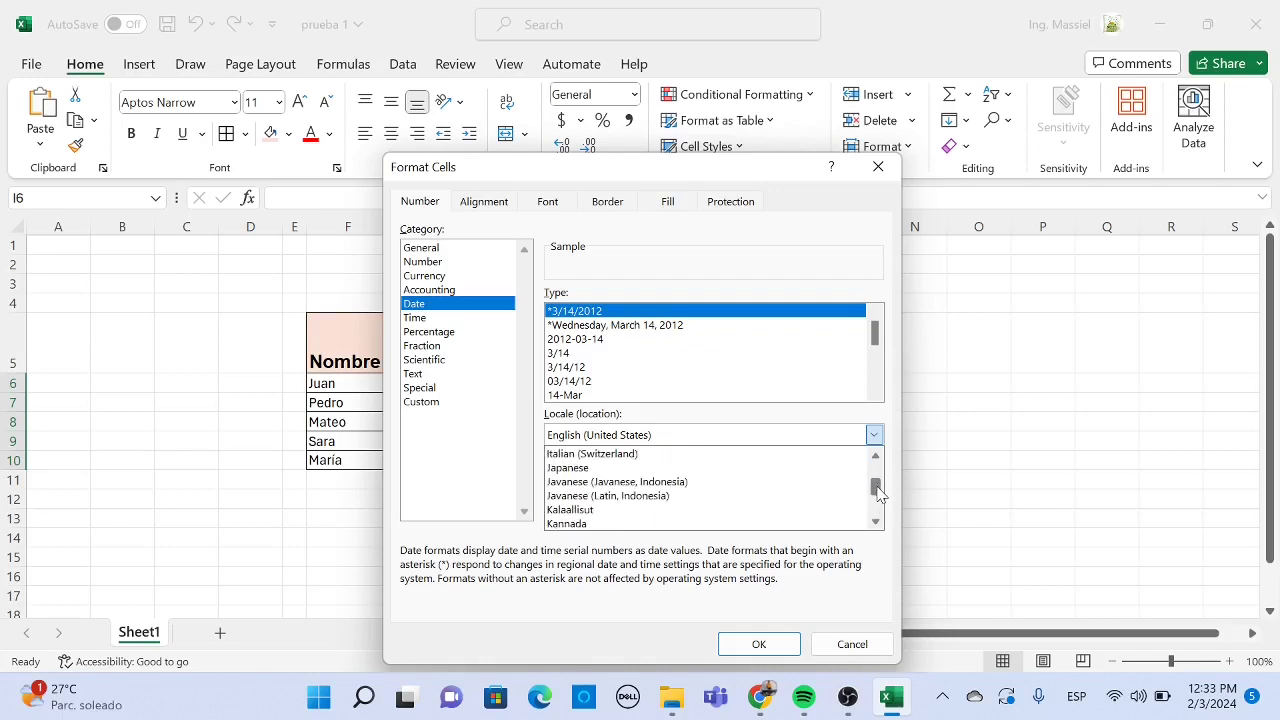
drag(877, 489, 882, 505)
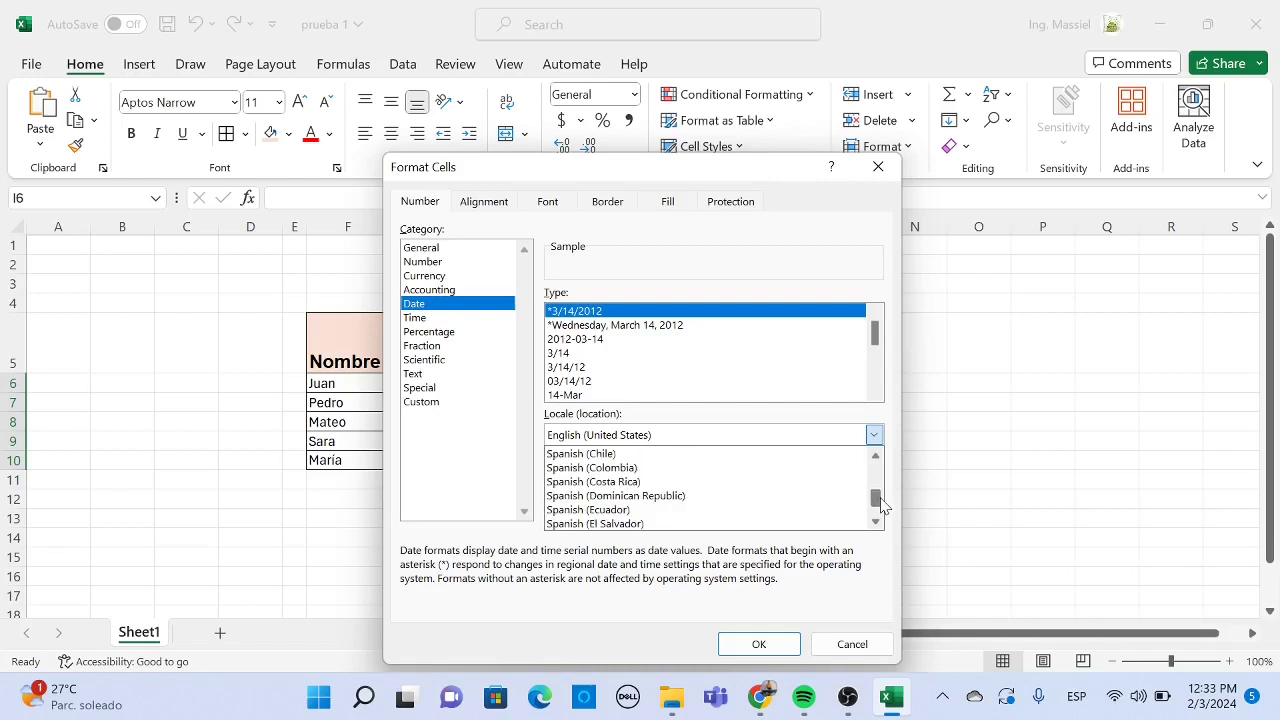
drag(882, 505, 883, 506)
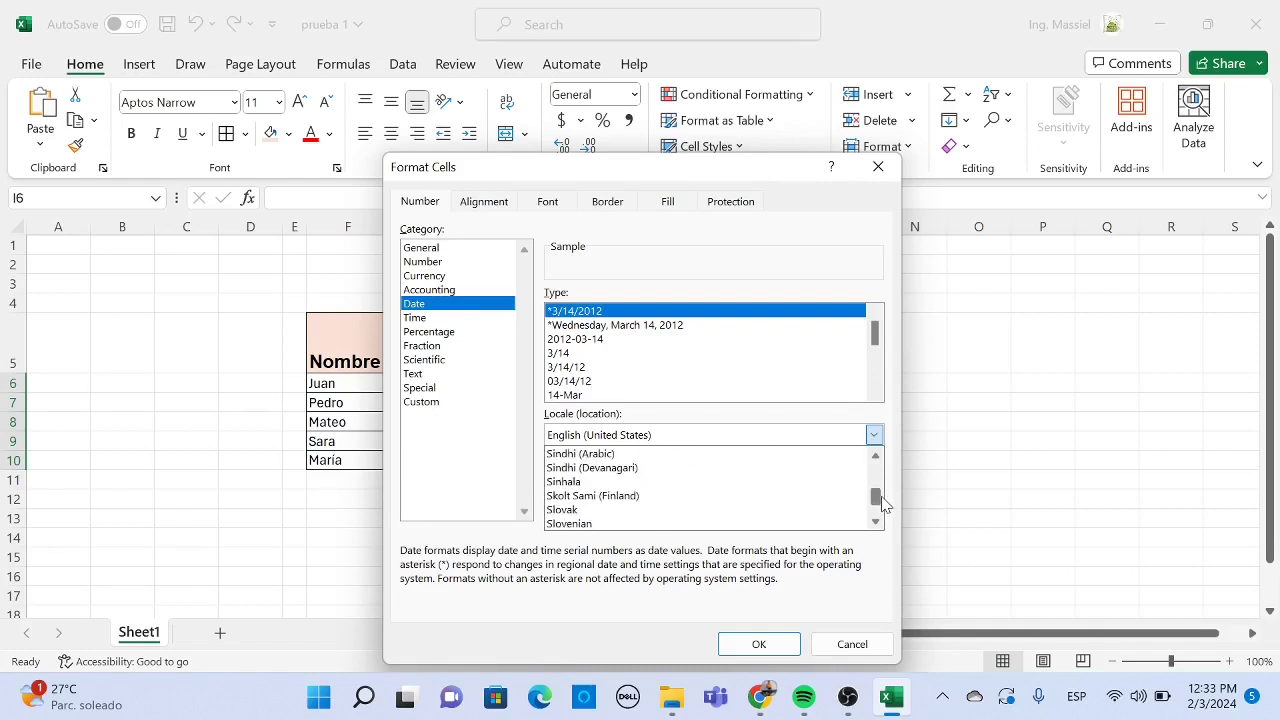
key(Down)
key(Down)
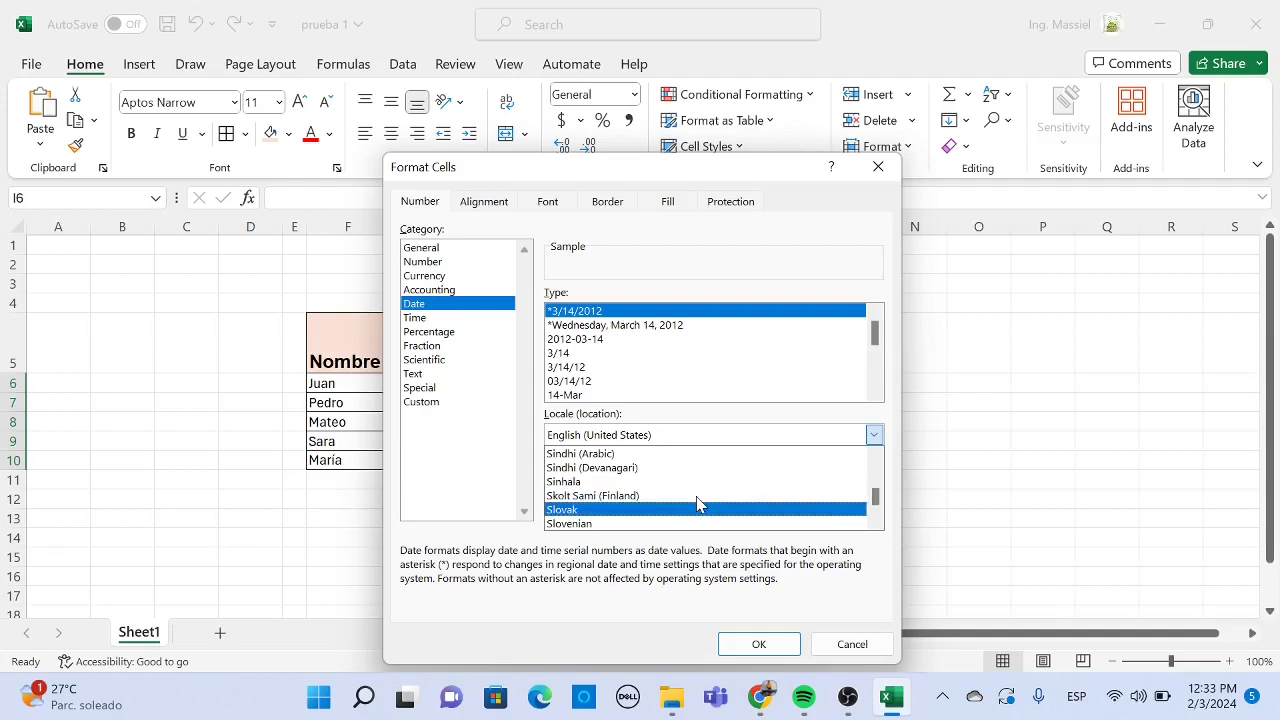
key(Down)
key(Down)
key(Down)
key(Down)
key(Down)
key(Down)
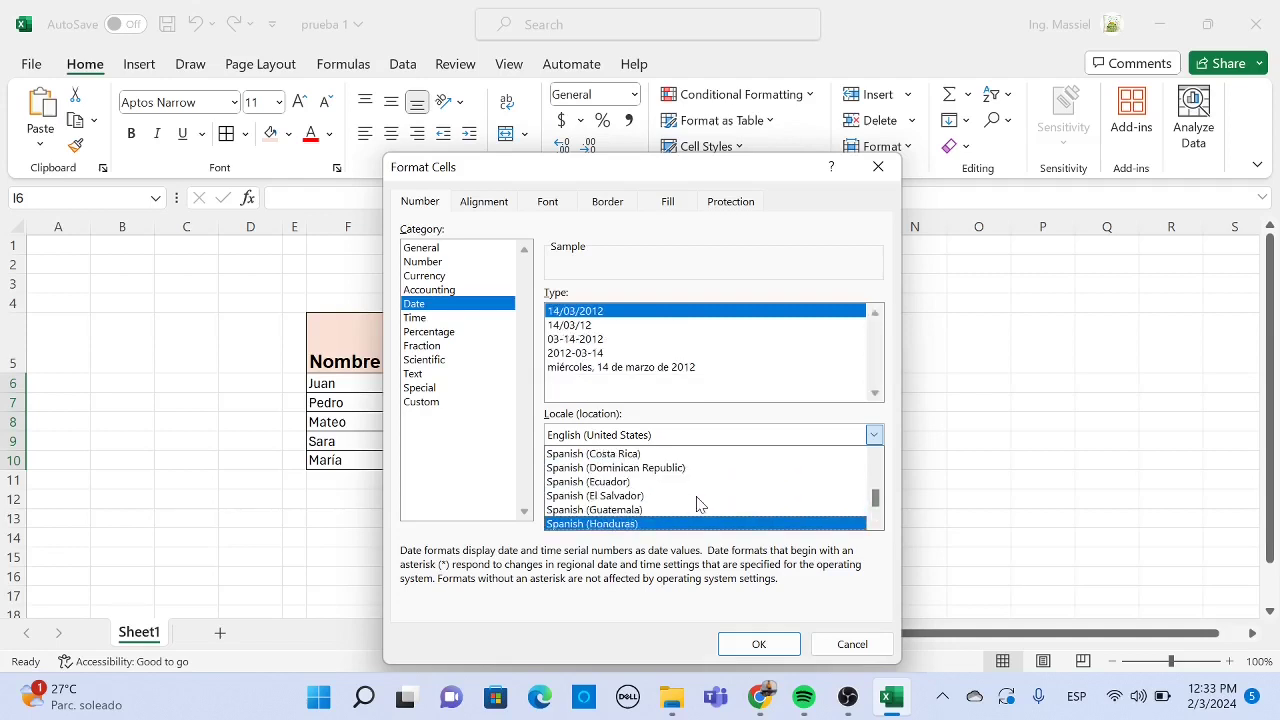
key(Up)
key(Up)
key(Up)
key(Up)
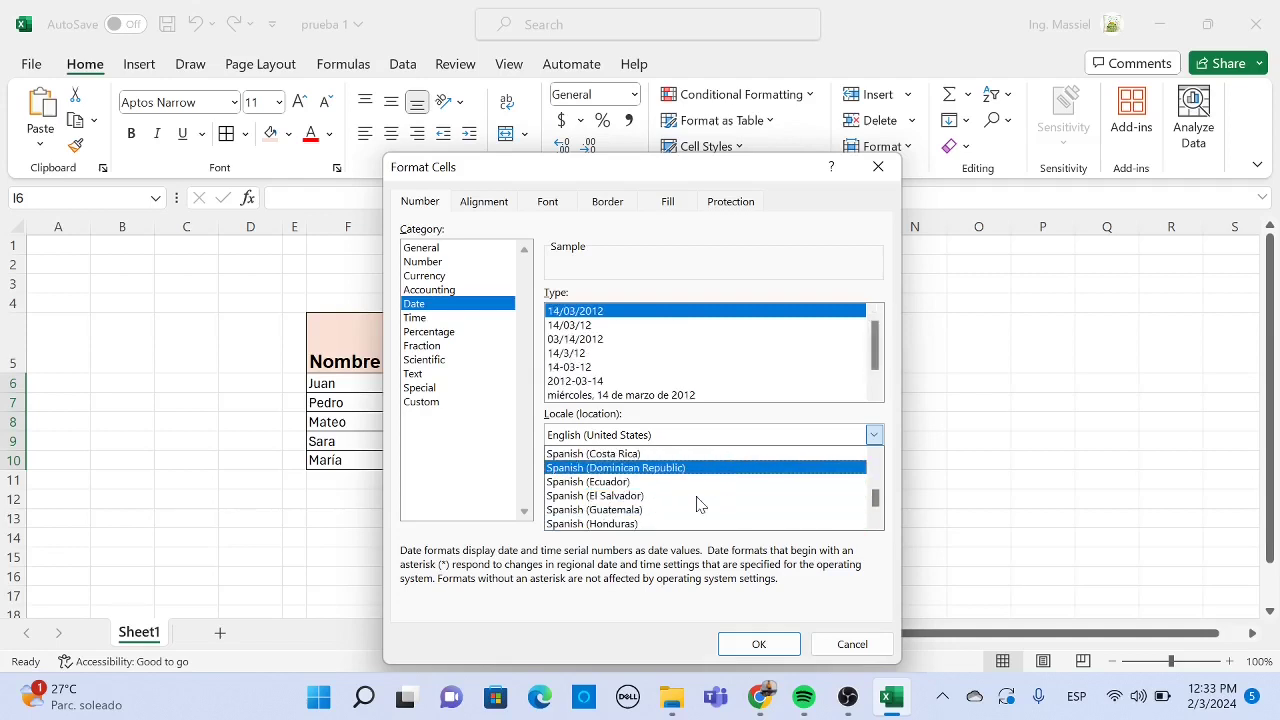
click(678, 498)
drag(658, 496, 642, 474)
click(641, 475)
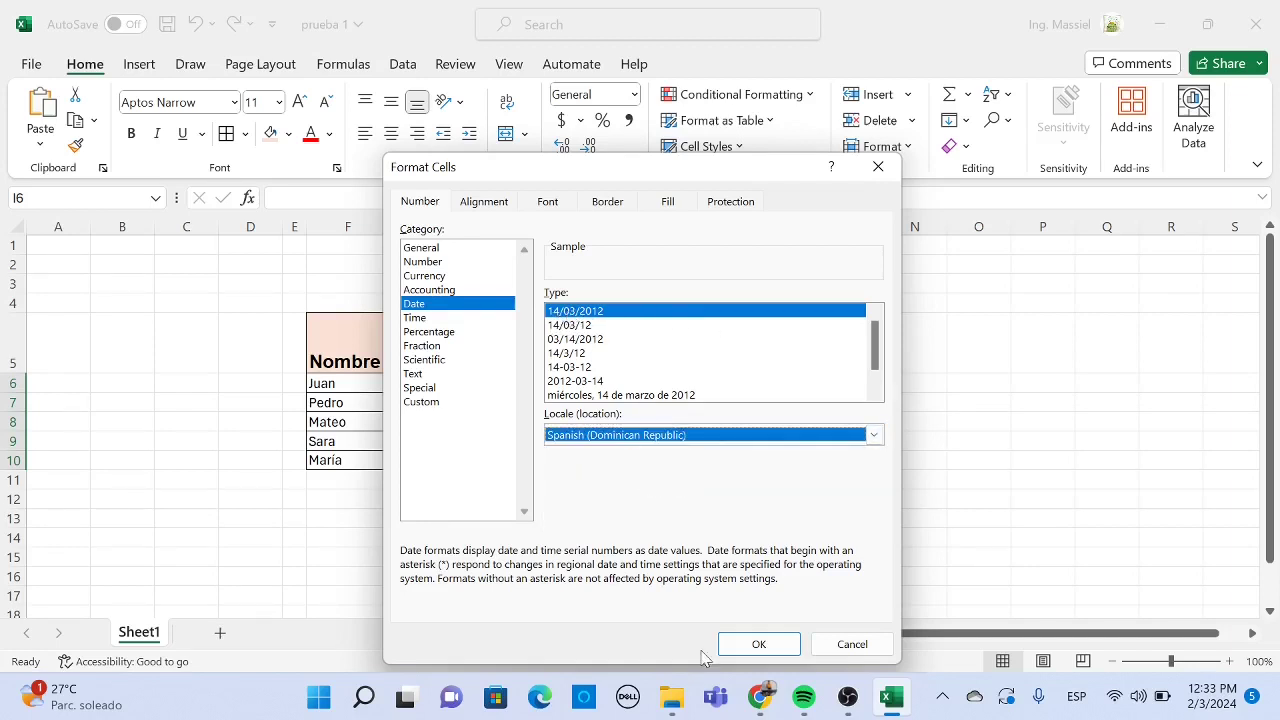
click(754, 649)
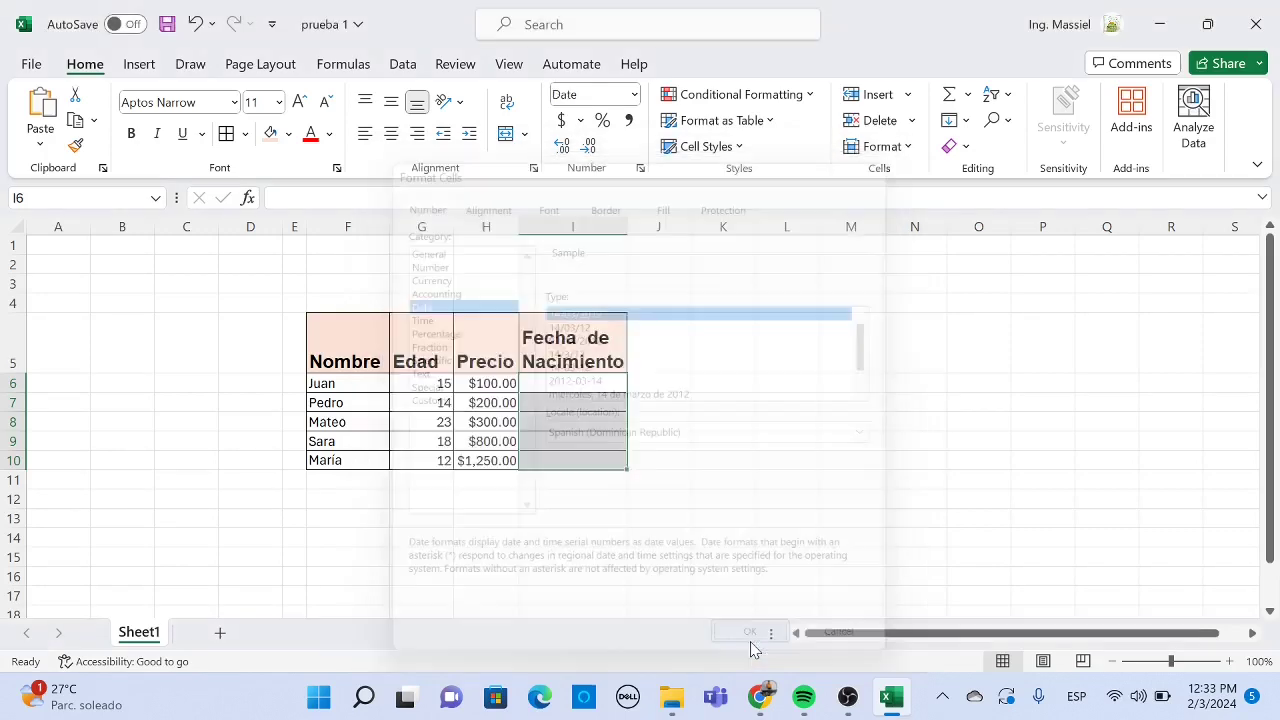
- Enter the first birth date, 12/03/1998, in cell I6
click(545, 387)
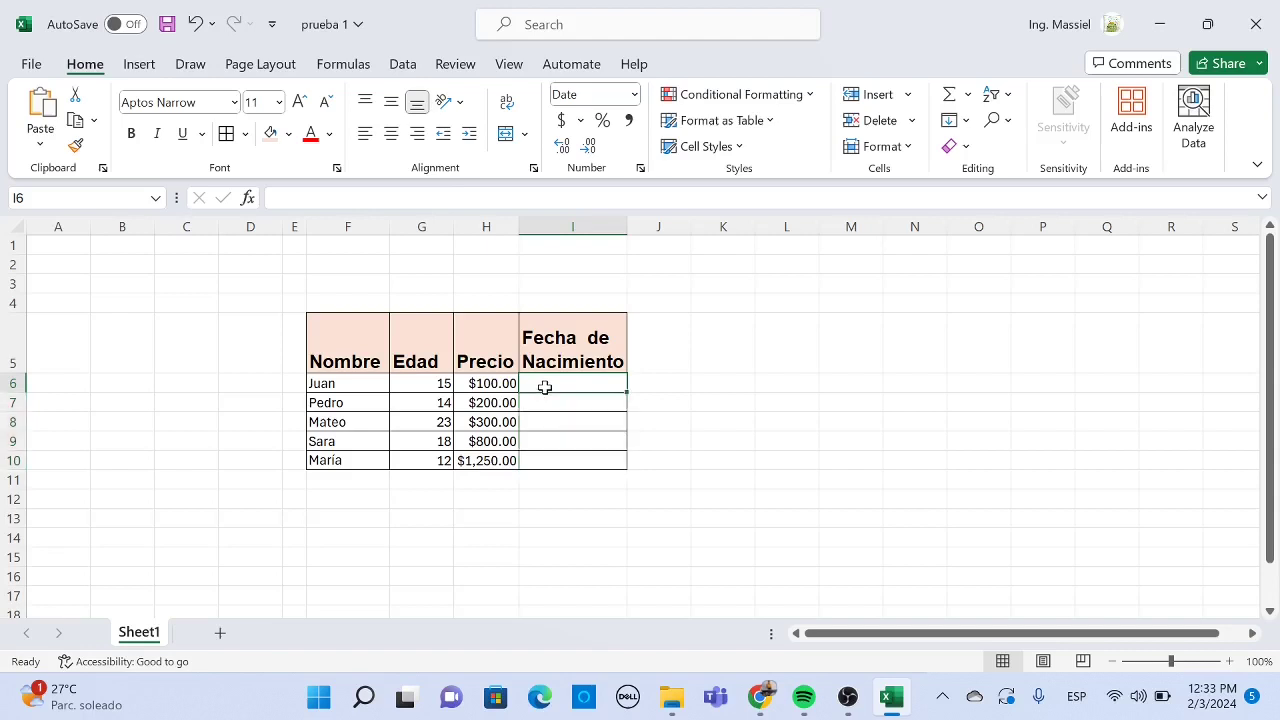
text(3)
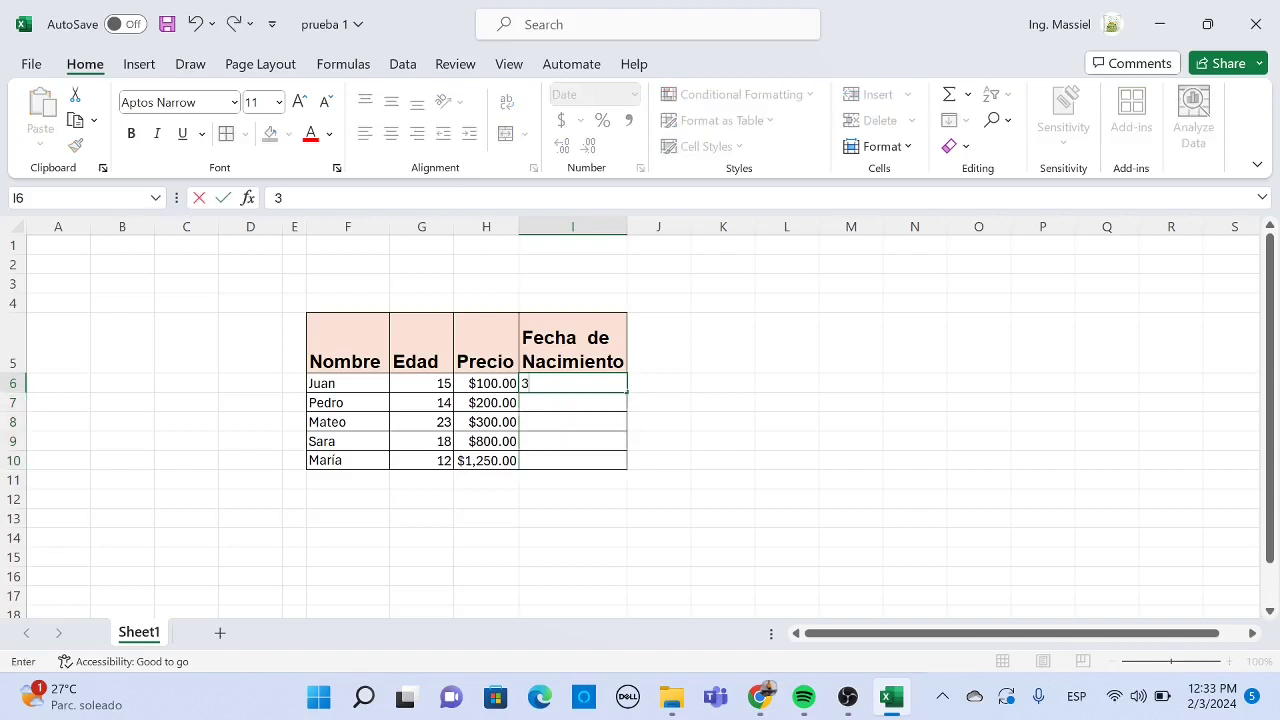
text(/1)
text(2/1)
text(9)
text(98)
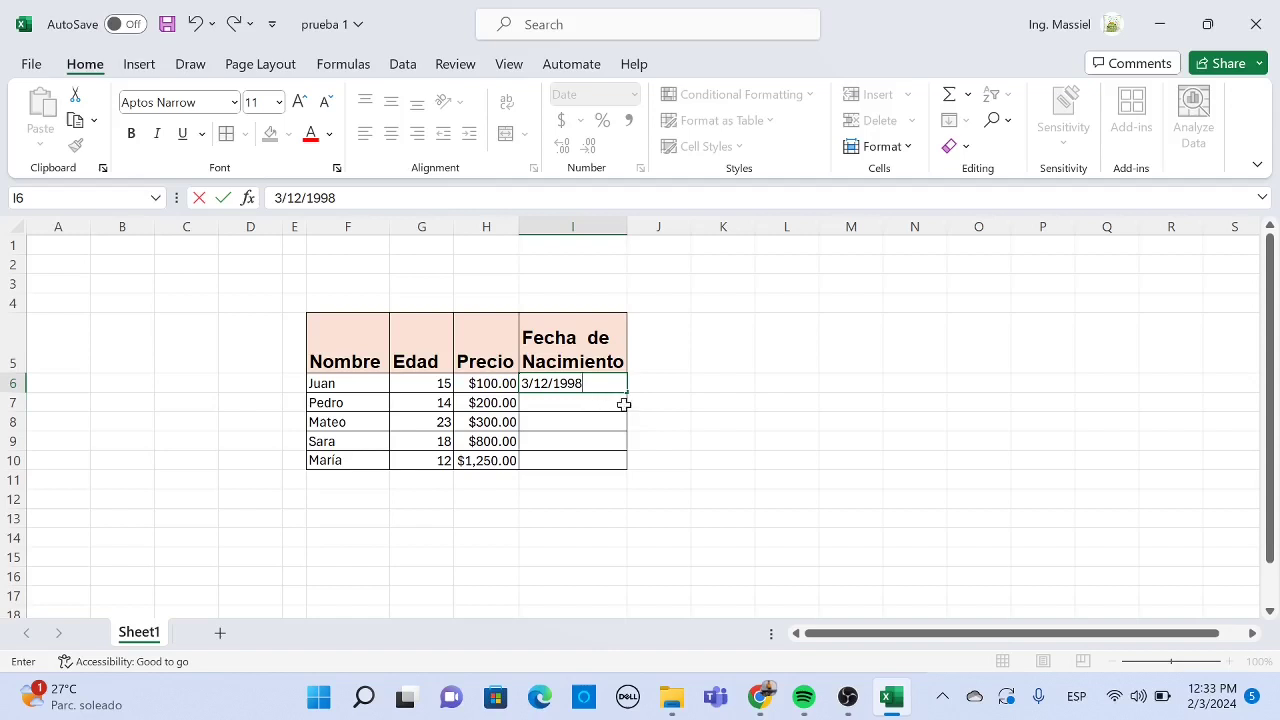
click(597, 425)
- Enter 13/05/2000 in I7, correcting its year, then check both stored dates
click(580, 400)
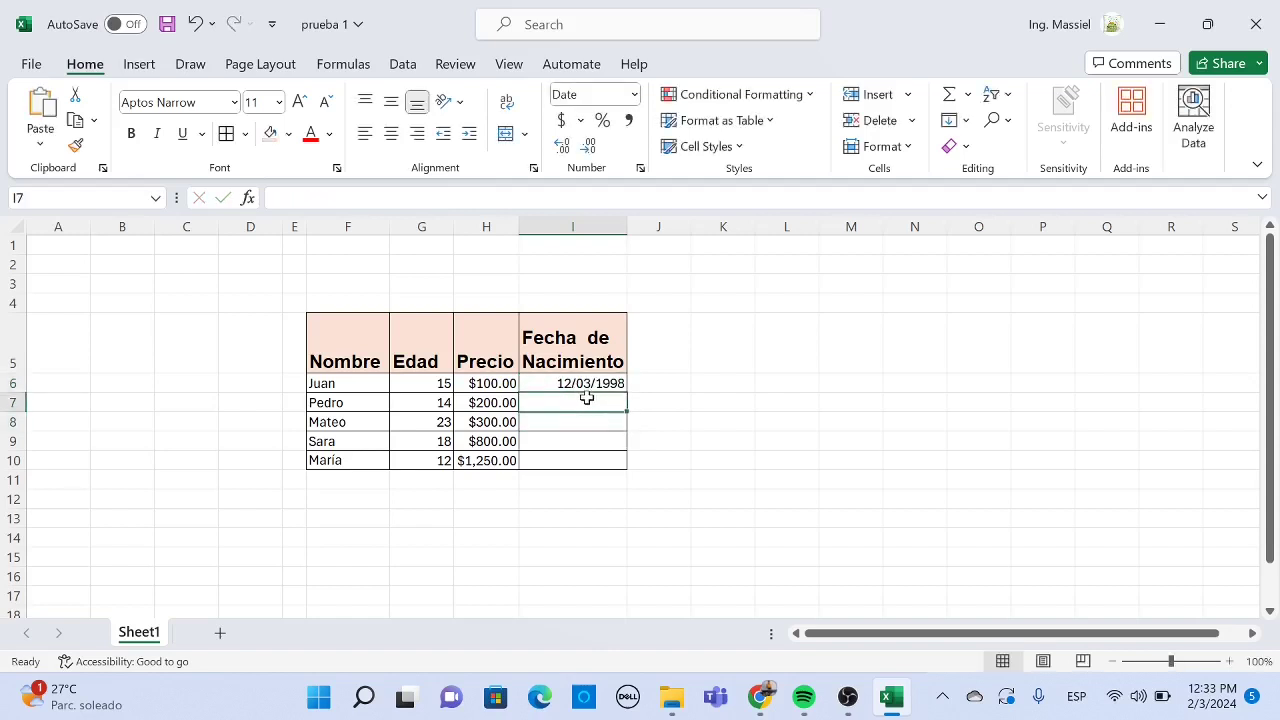
text(13/)
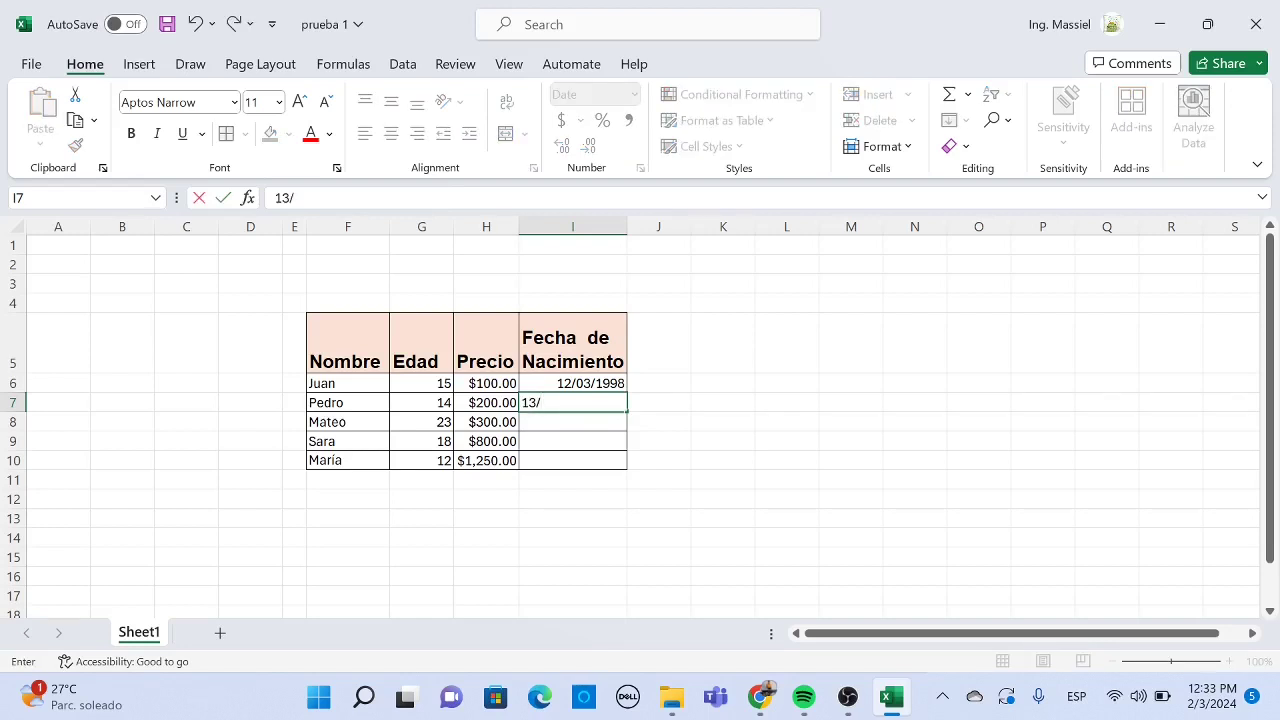
text(05)
text(/)
text(200)
click(595, 441)
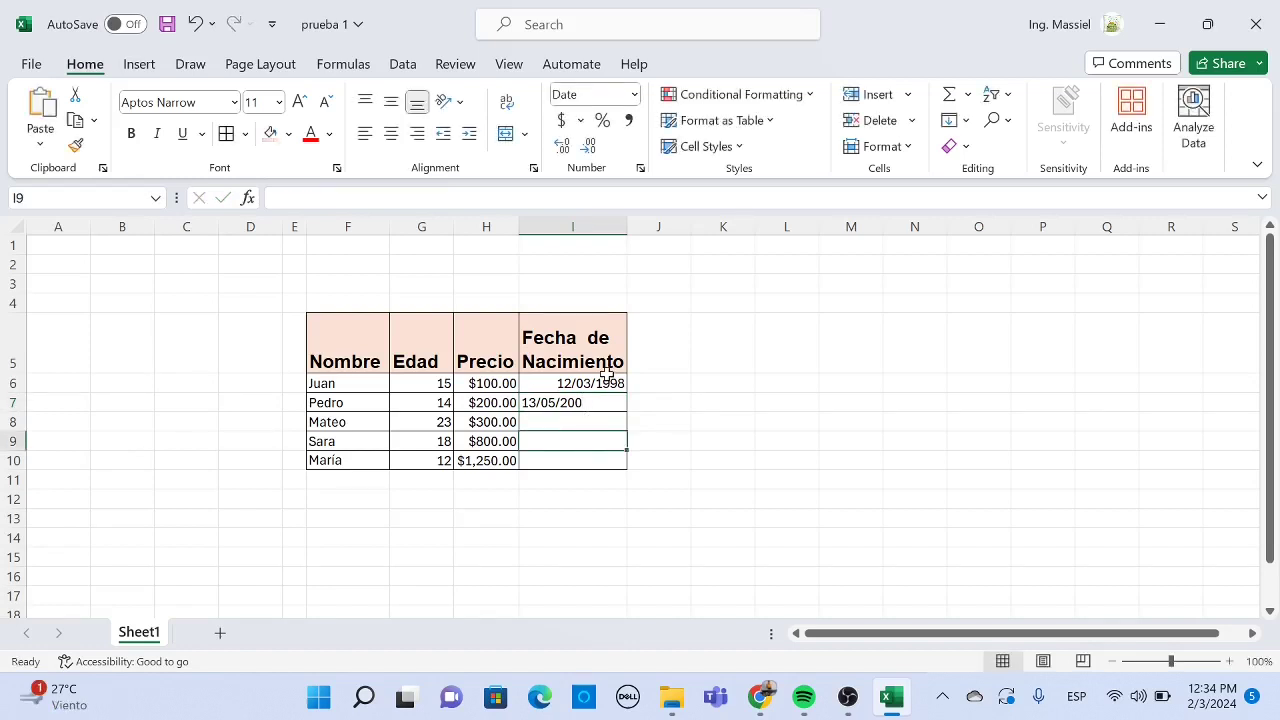
drag(586, 406, 348, 245)
key(F2)
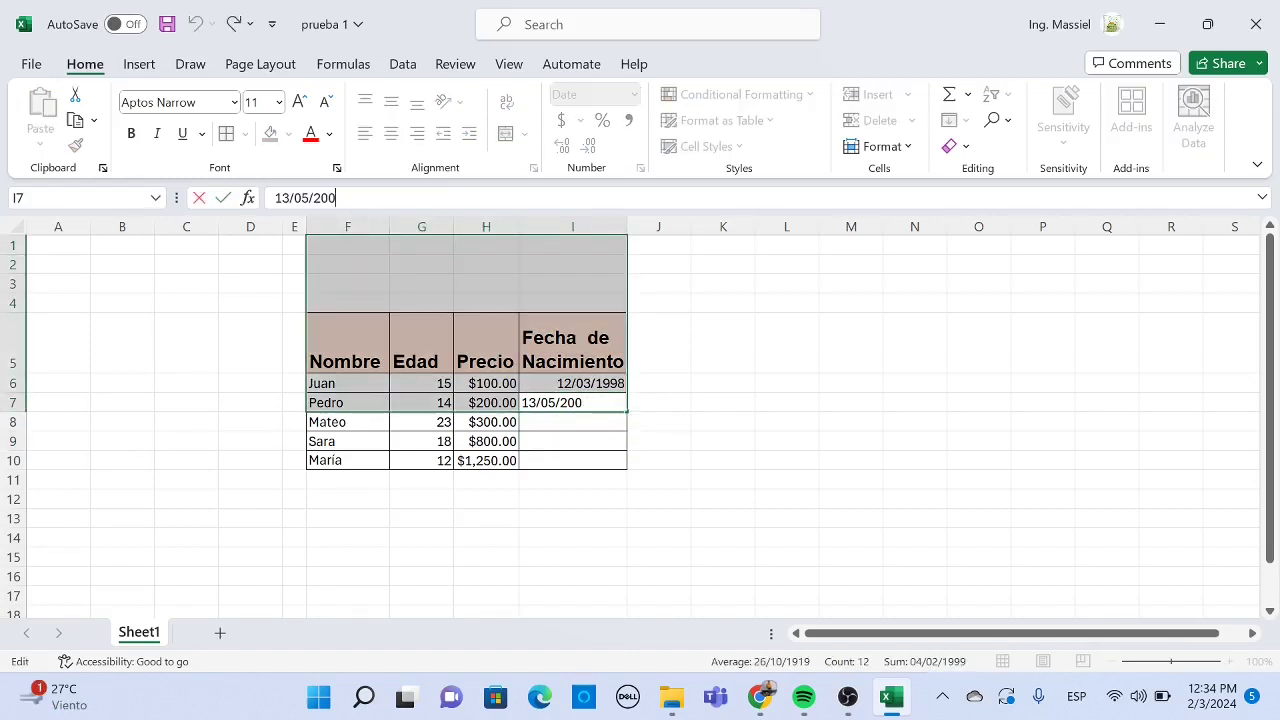
text(0)
click(597, 457)
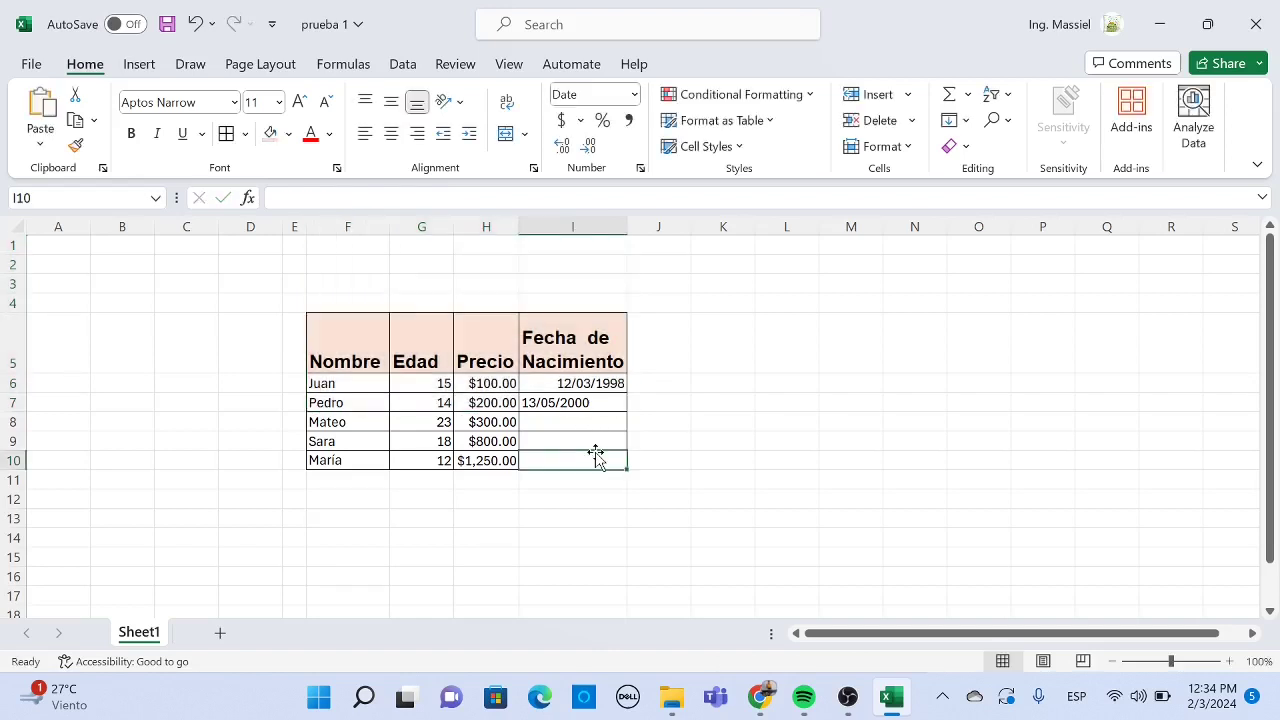
click(607, 404)
click(607, 390)
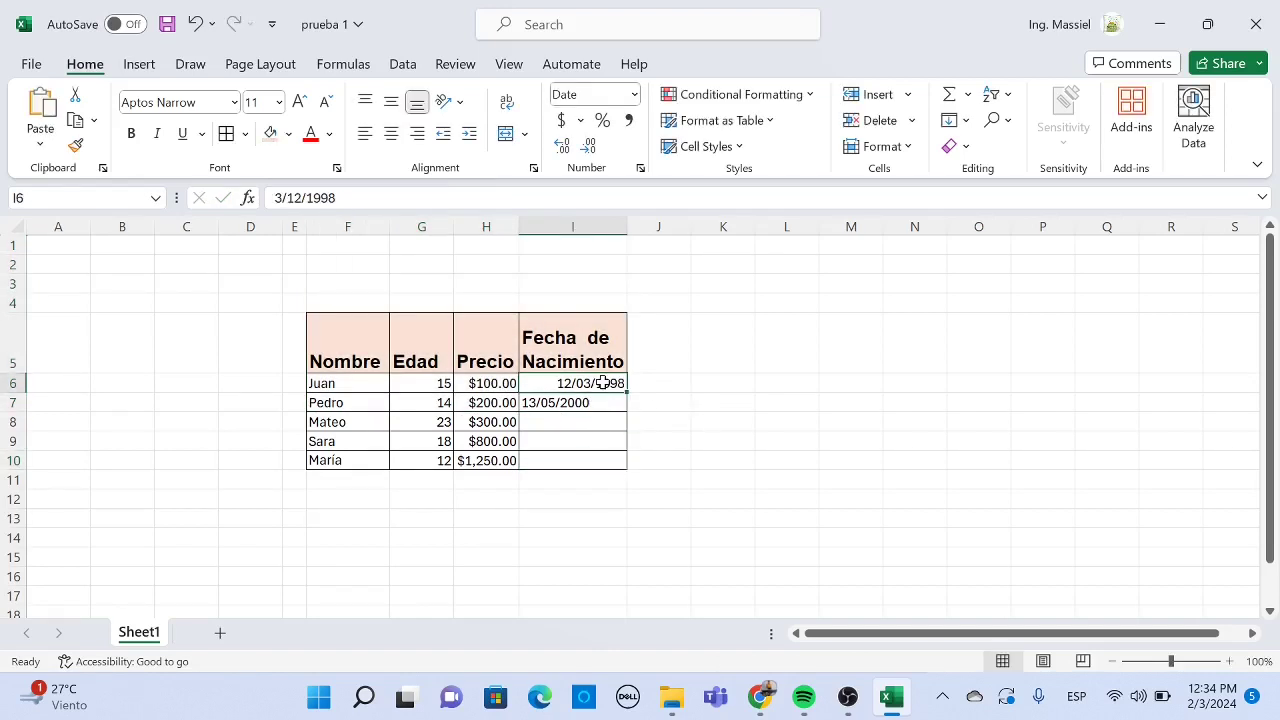
right_click(607, 390)
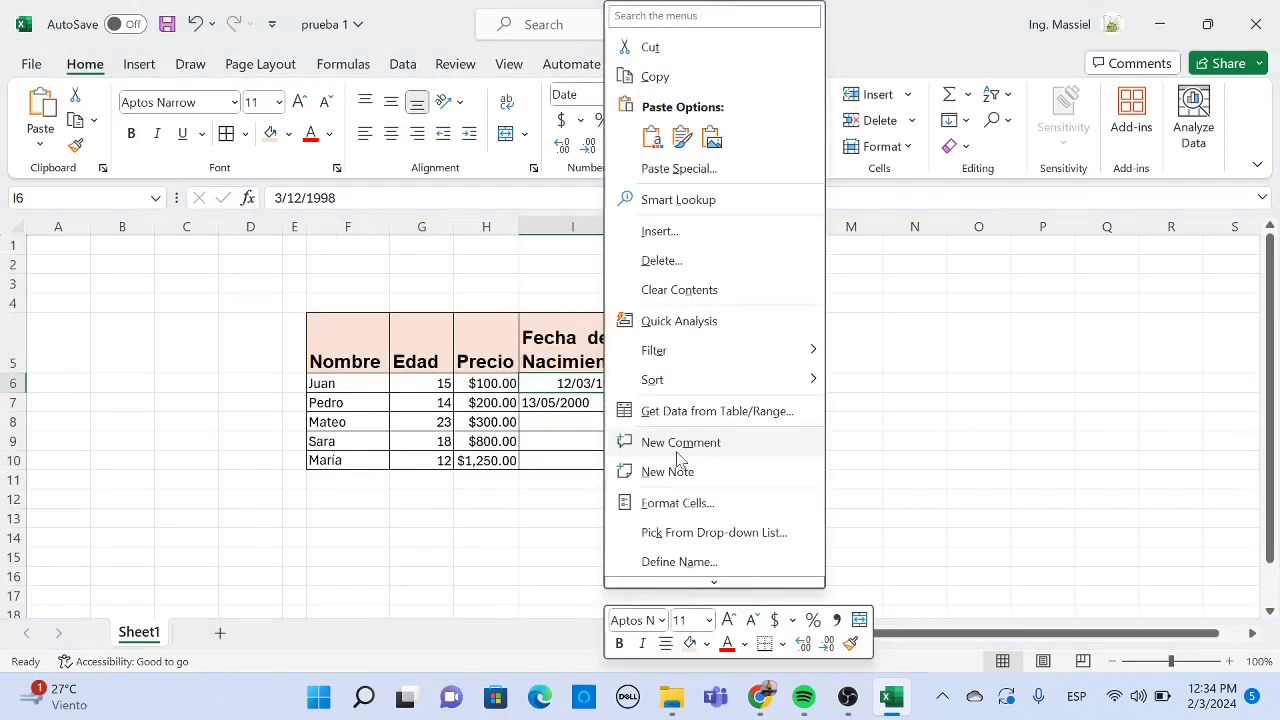
click(687, 505)
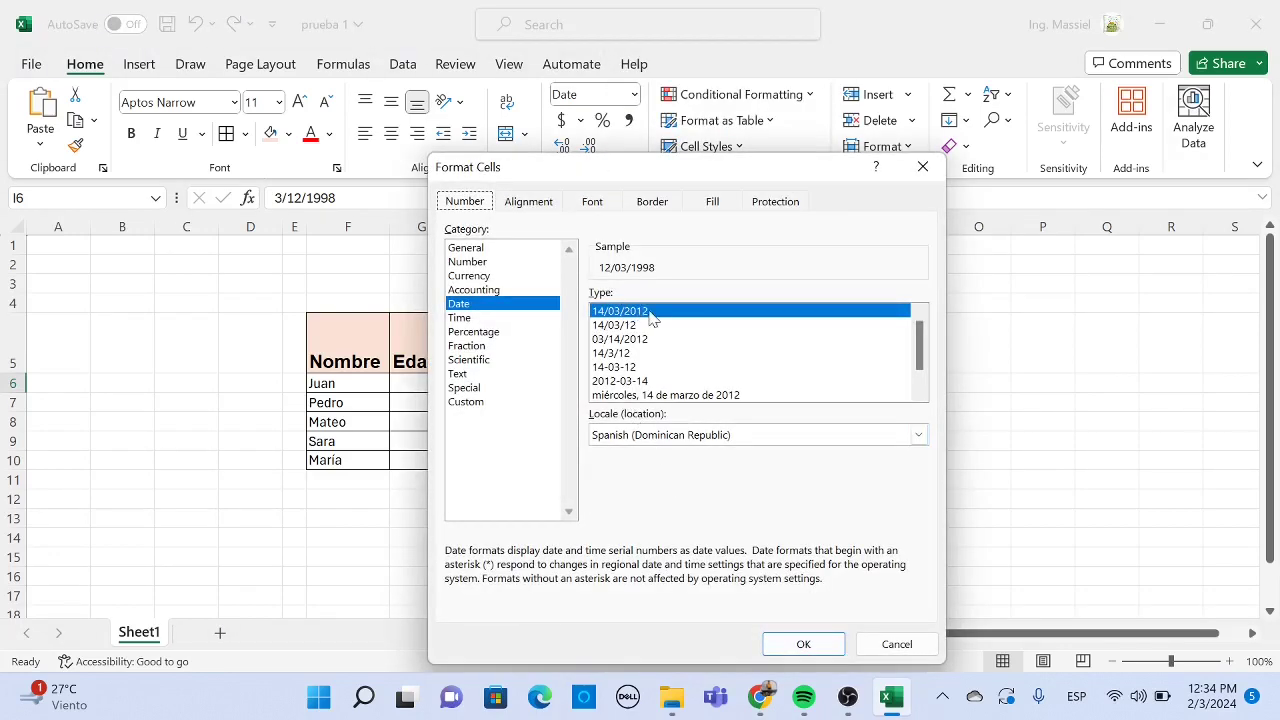
click(922, 166)
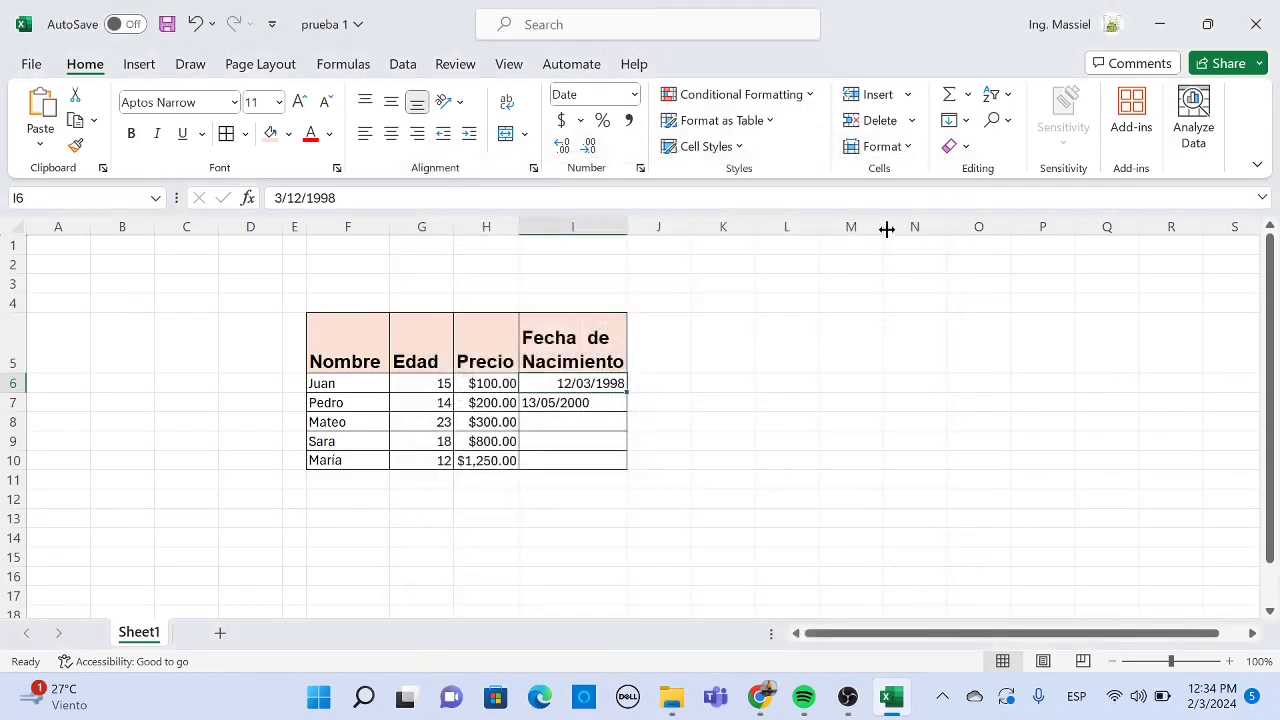
click(850, 342)
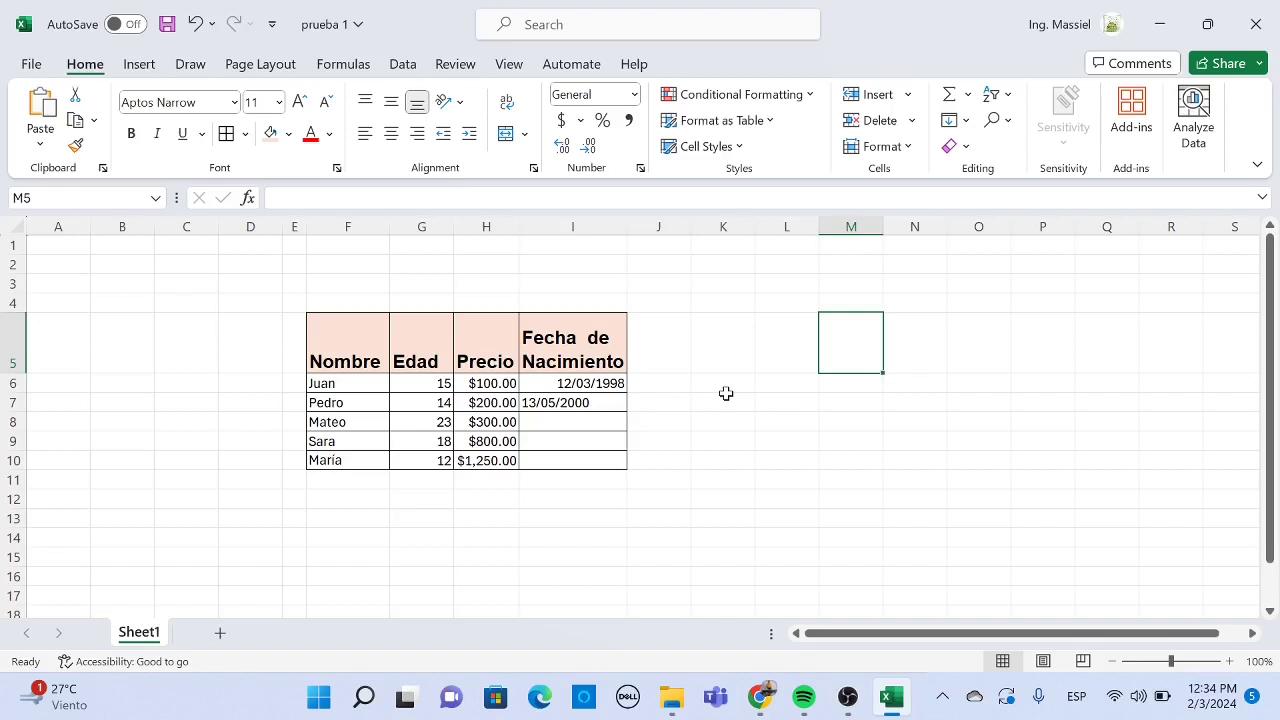